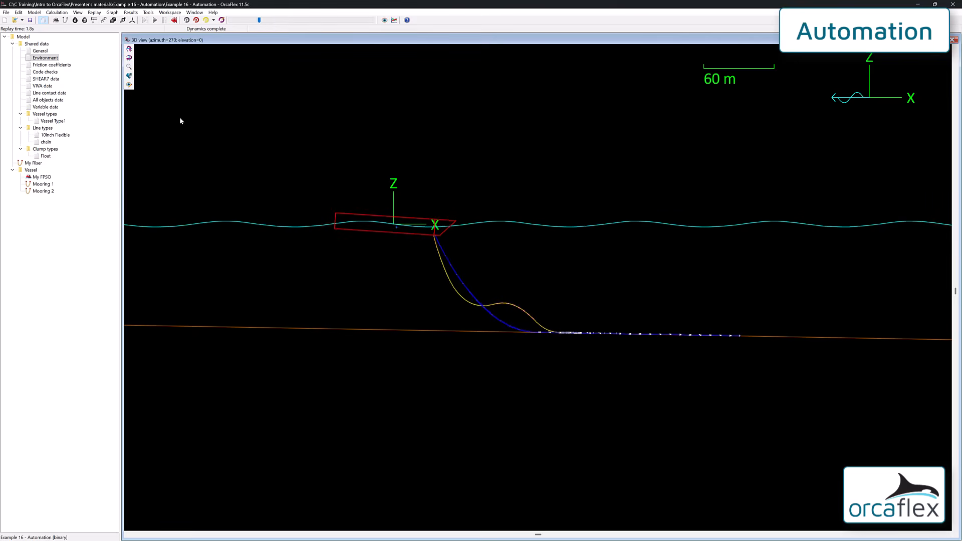
# Examine the wave height and period of wave train Wave1 in the environment data.
pyautogui.doubleClick(44, 58)
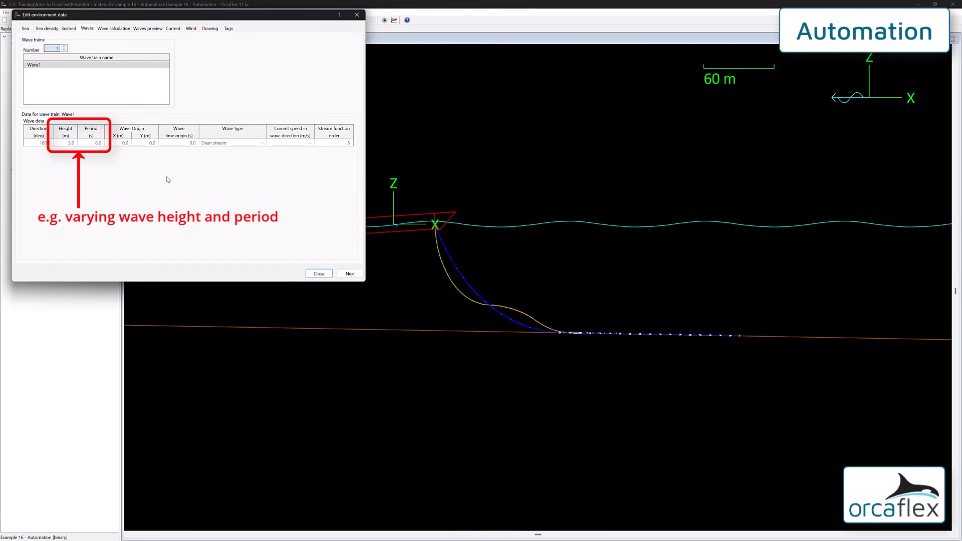
pyautogui.press('Escape')
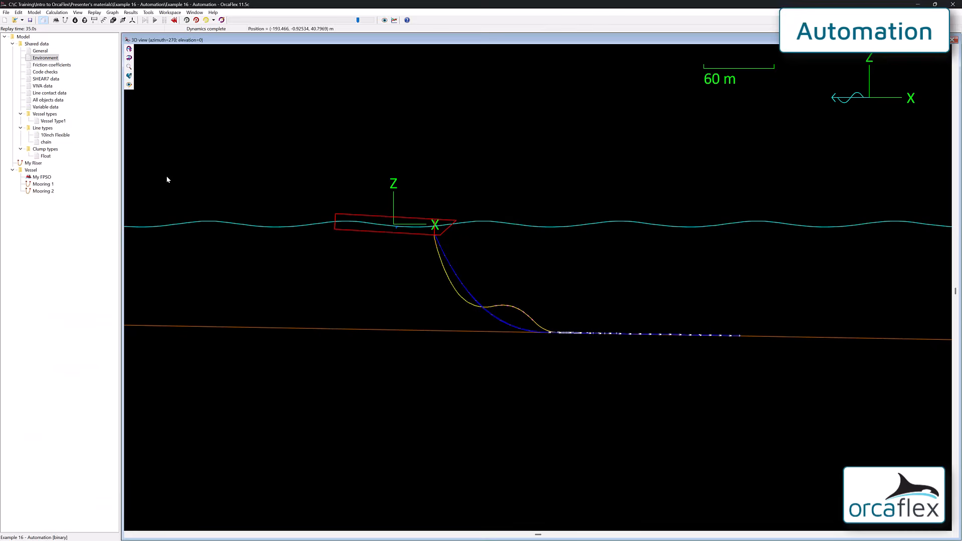
# Open batch processing and run the batch of load cases #01 to #08.
pyautogui.click(57, 12)
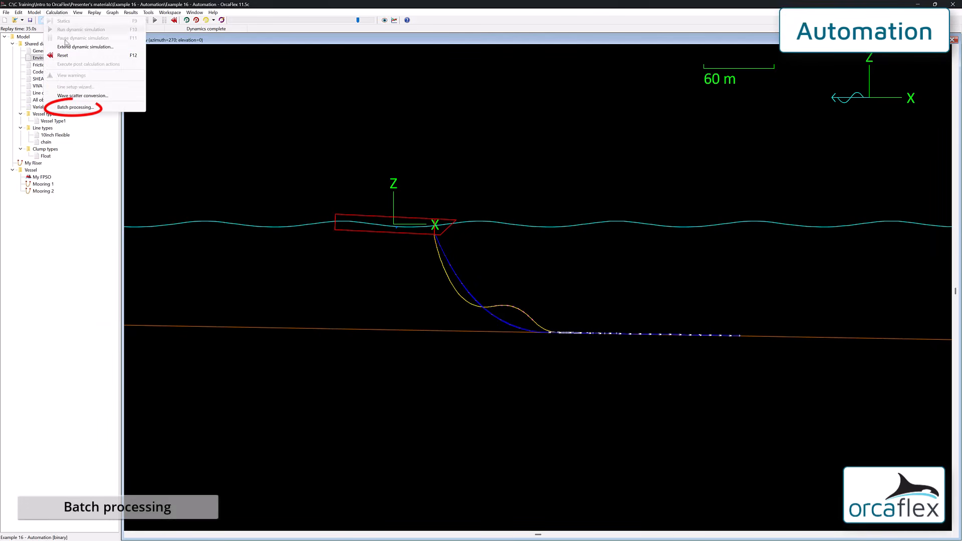
pyautogui.click(75, 107)
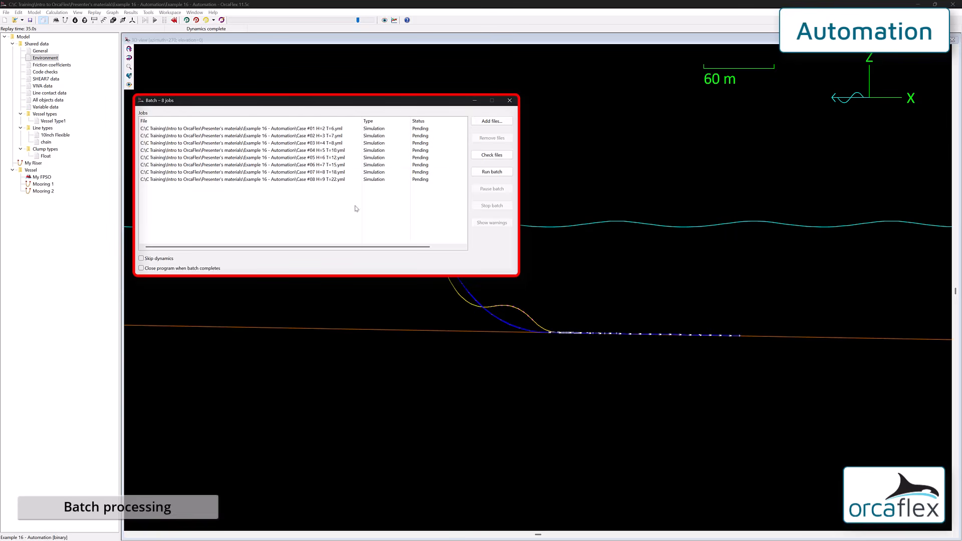
pyautogui.click(494, 172)
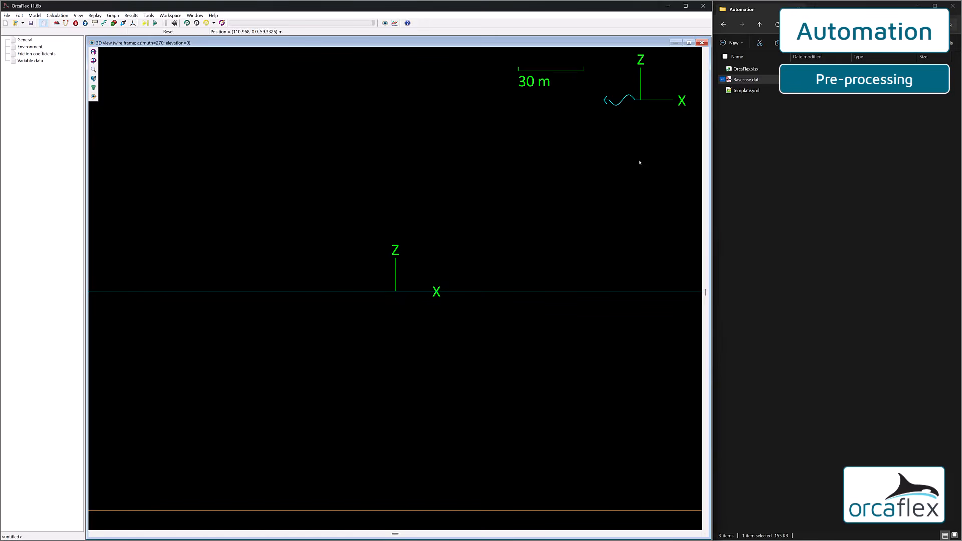
# Load Basecase.dat into OrcaFlex and open template.yml in Notepad++ to examine its variables.
pyautogui.moveTo(745, 80); pyautogui.dragTo(524, 187)
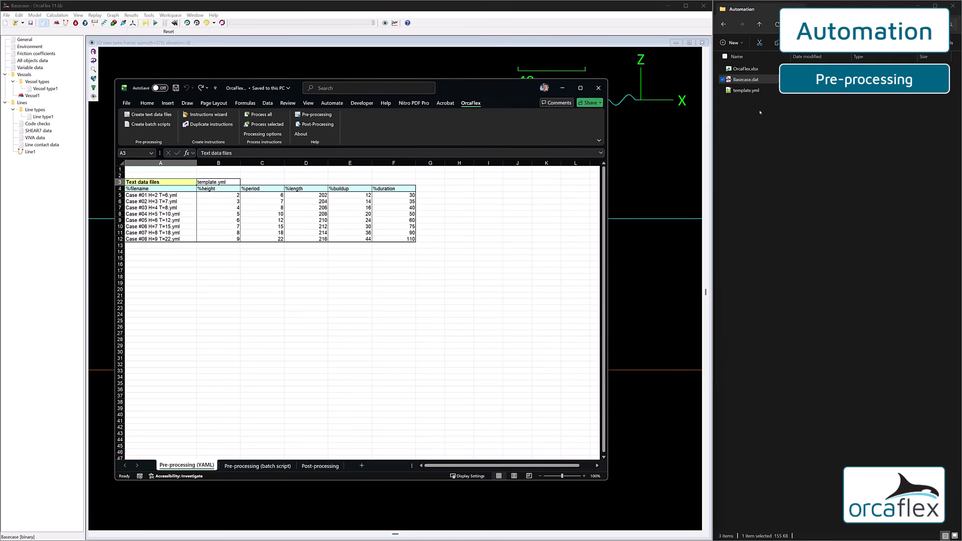
pyautogui.doubleClick(746, 90)
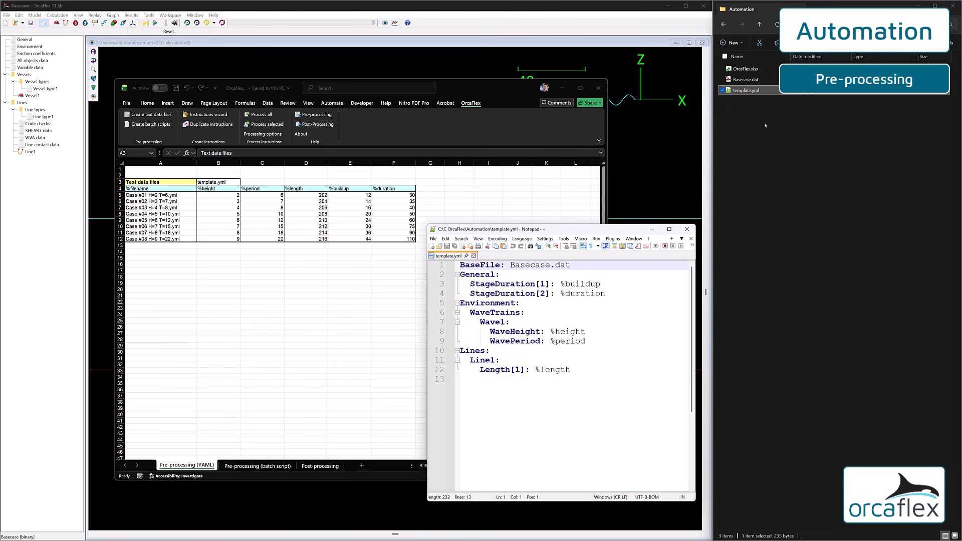
# Switch to Excel and create the case text data files from the Pre-processing (YAML) sheet.
pyautogui.click(251, 265)
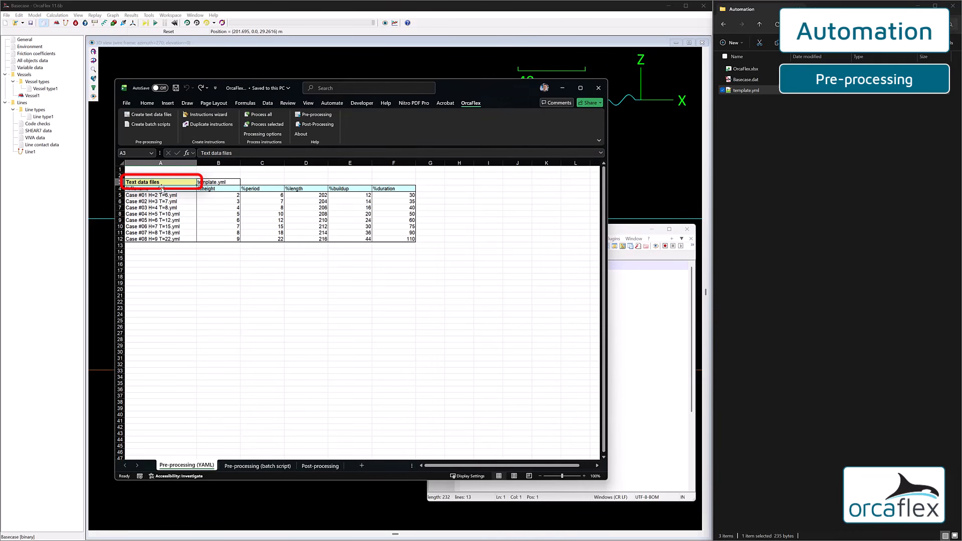
pyautogui.click(152, 115)
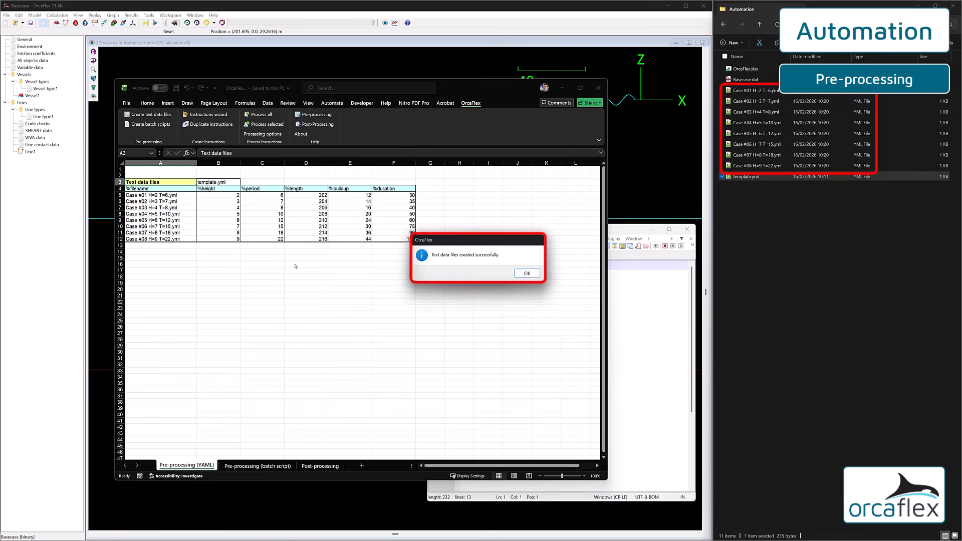
pyautogui.click(526, 273)
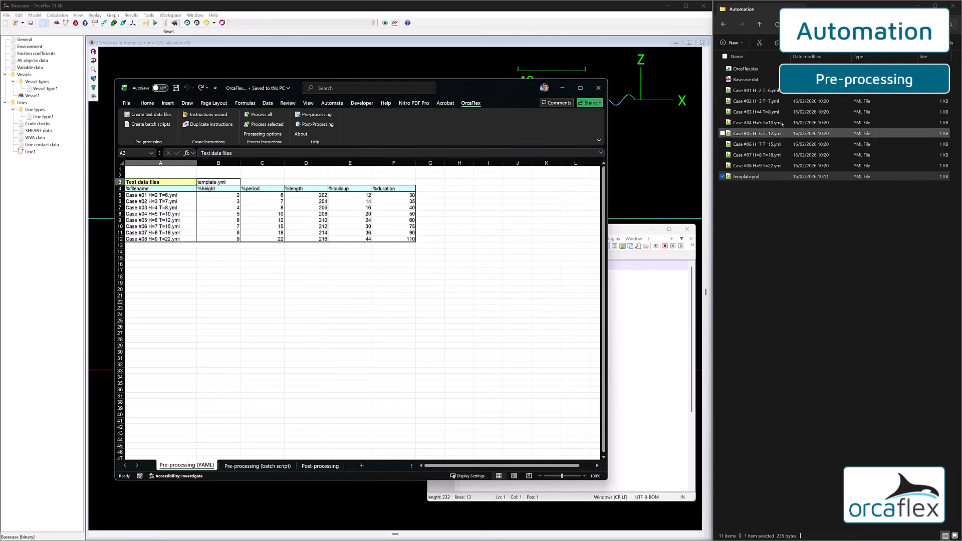
# Open the generated file Case #01 H=2 T=6.yml in Notepad++ and load it into OrcaFlex.
pyautogui.doubleClick(773, 90)
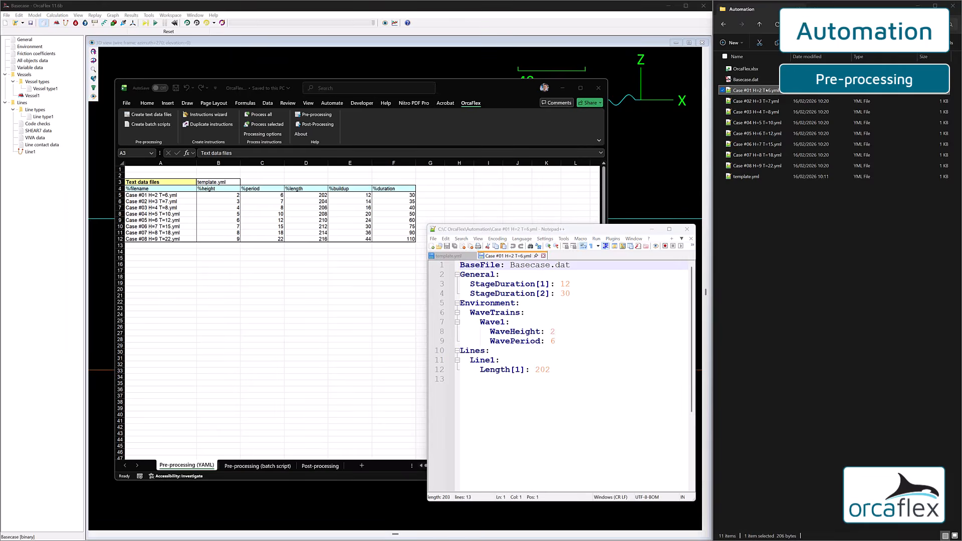
pyautogui.moveTo(754, 90); pyautogui.dragTo(666, 167)
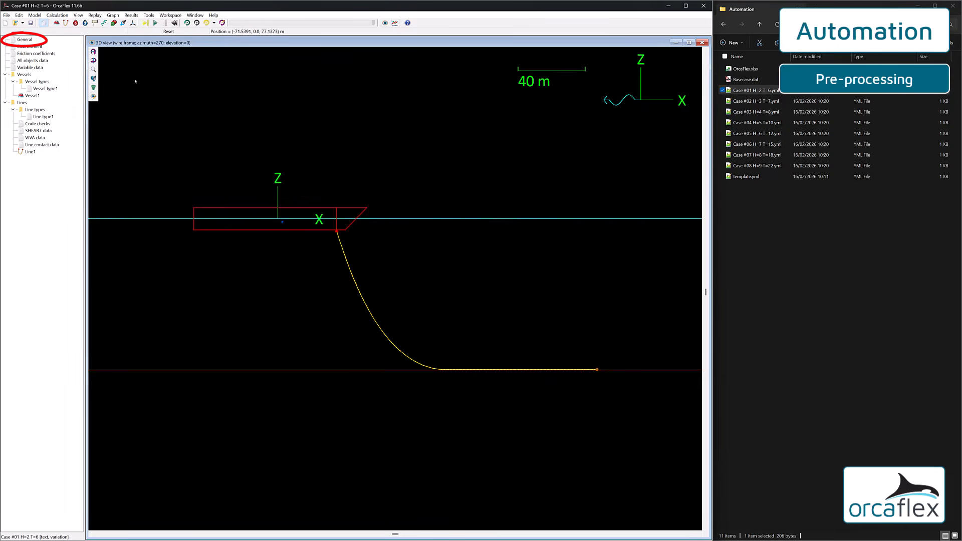
# Examine the parent file and stage durations in the general data, and the section length in the Line1 data.
pyautogui.doubleClick(25, 40)
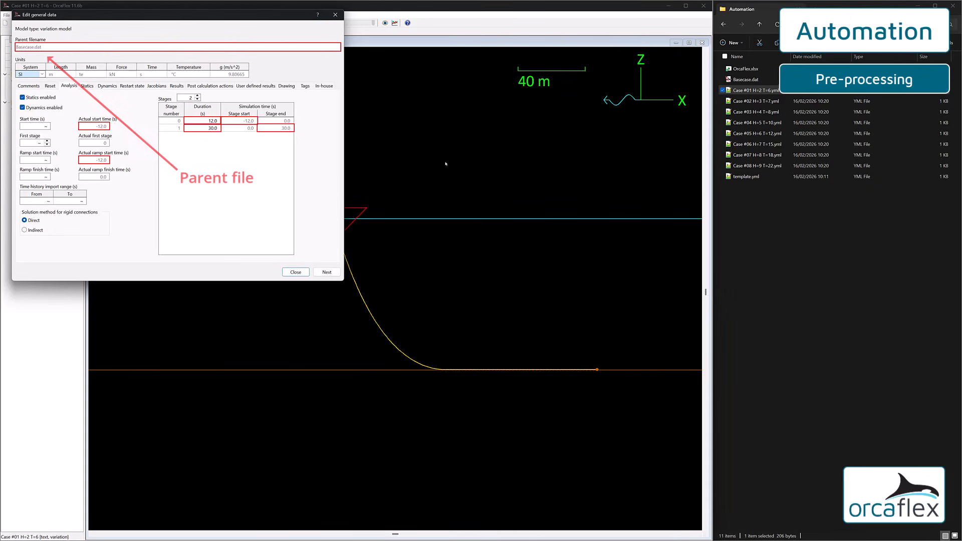
pyautogui.click(296, 273)
pyautogui.doubleClick(351, 273)
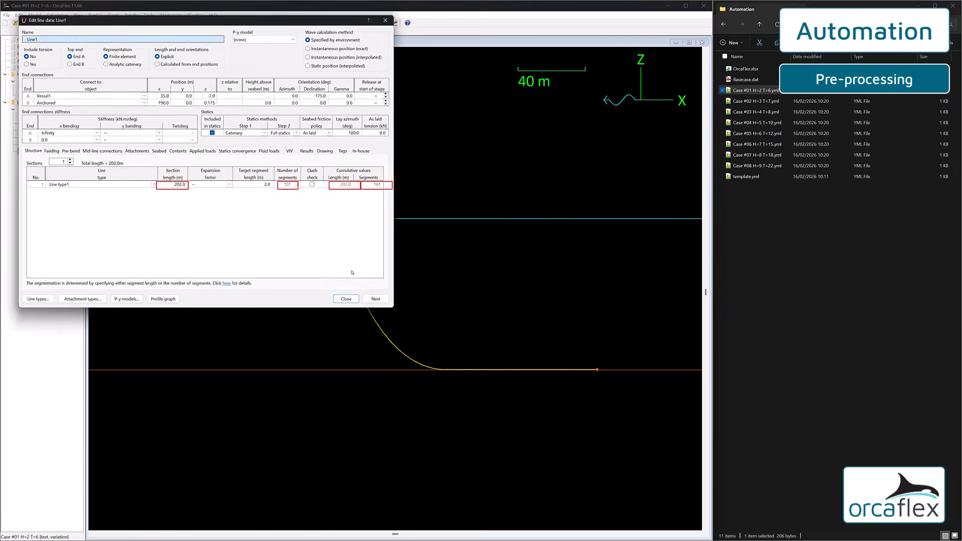
pyautogui.click(352, 306)
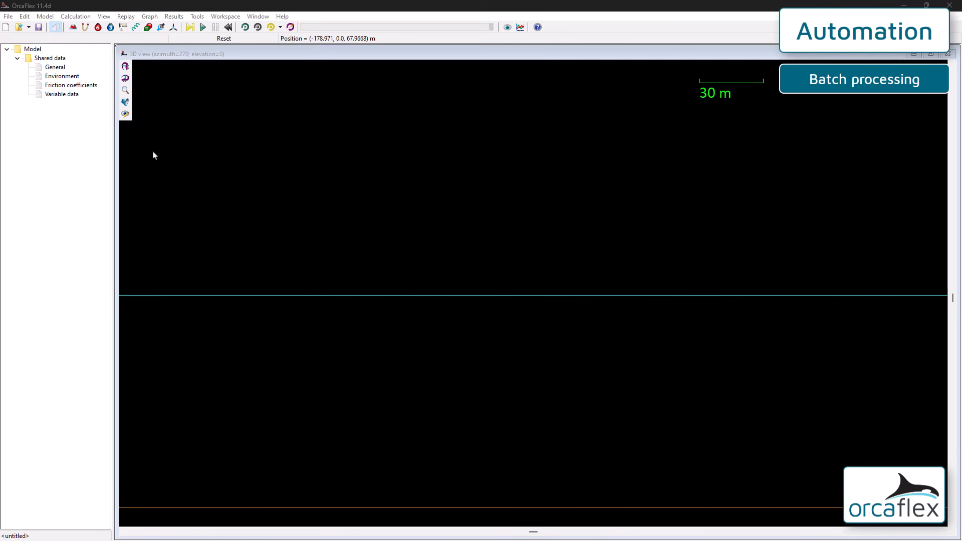
# Open Case01.yml from the Automation folder and run its dynamic simulation.
pyautogui.click(20, 28)
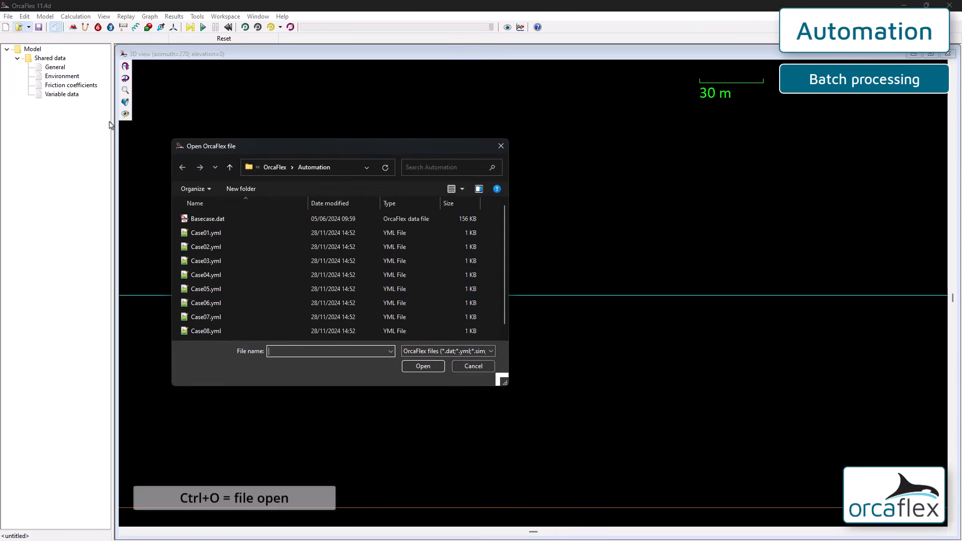
pyautogui.doubleClick(210, 233)
pyautogui.press('F10')
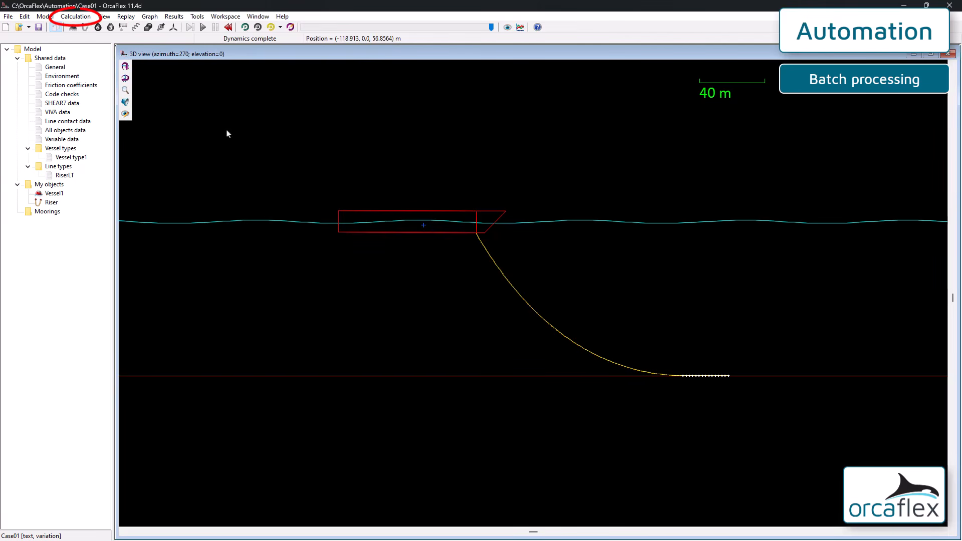
# Add Case01.yml to Case08.yml to the batch processing jobs and run the batch.
pyautogui.click(79, 18)
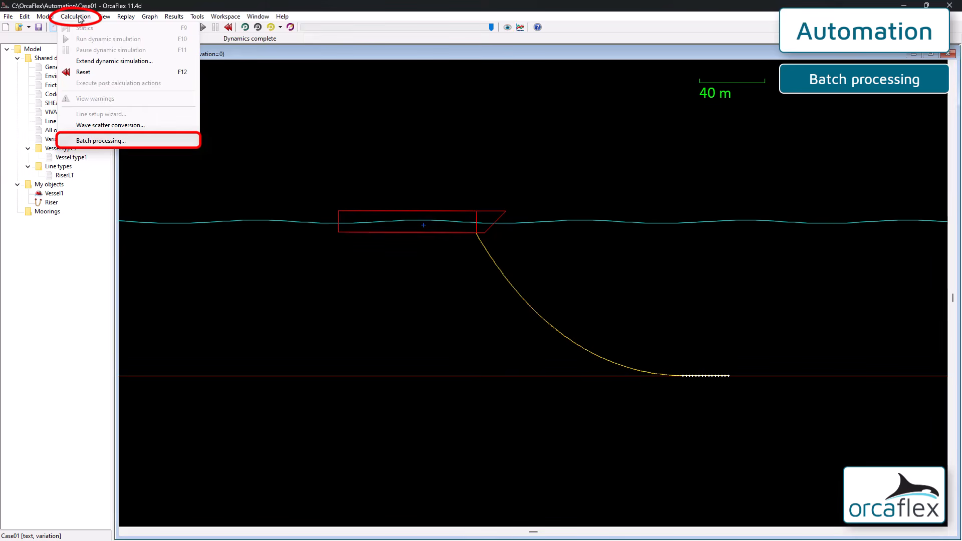
pyautogui.click(111, 144)
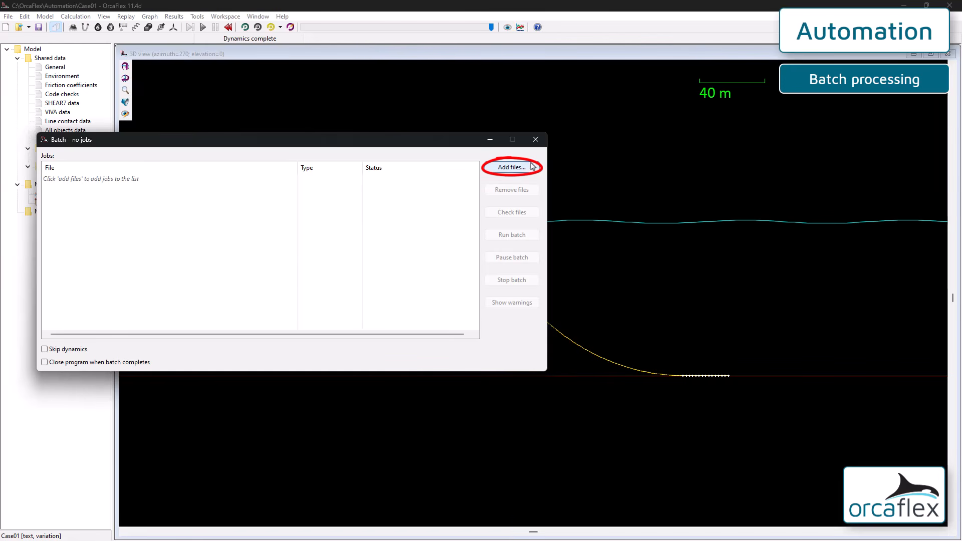
pyautogui.click(511, 167)
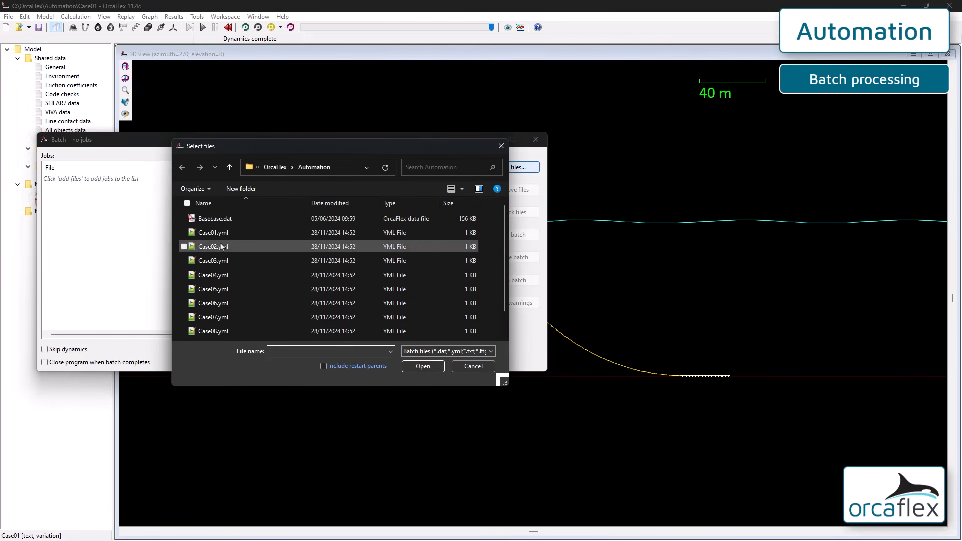
pyautogui.click(280, 233)
pyautogui.keyDown('shift'); pyautogui.click(208, 332); pyautogui.keyUp('shift')
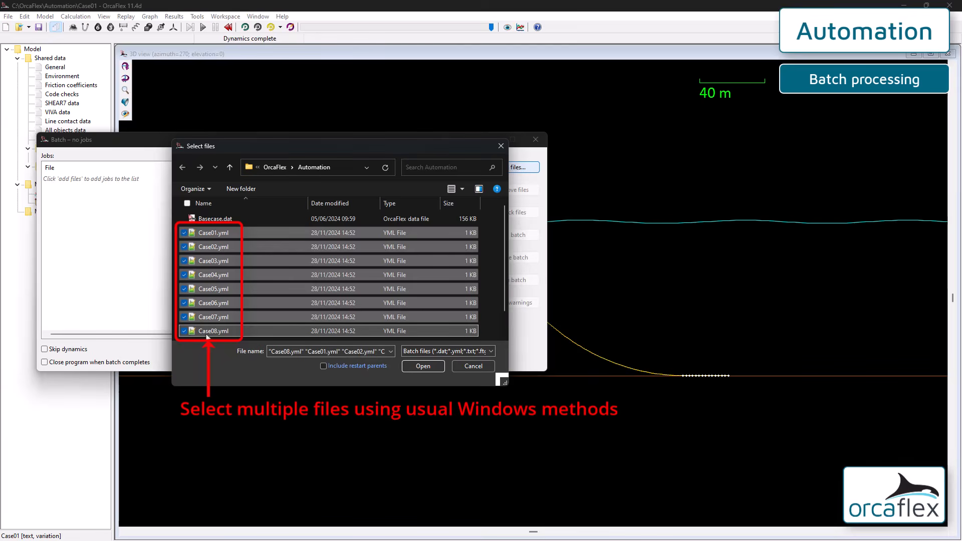
pyautogui.click(424, 366)
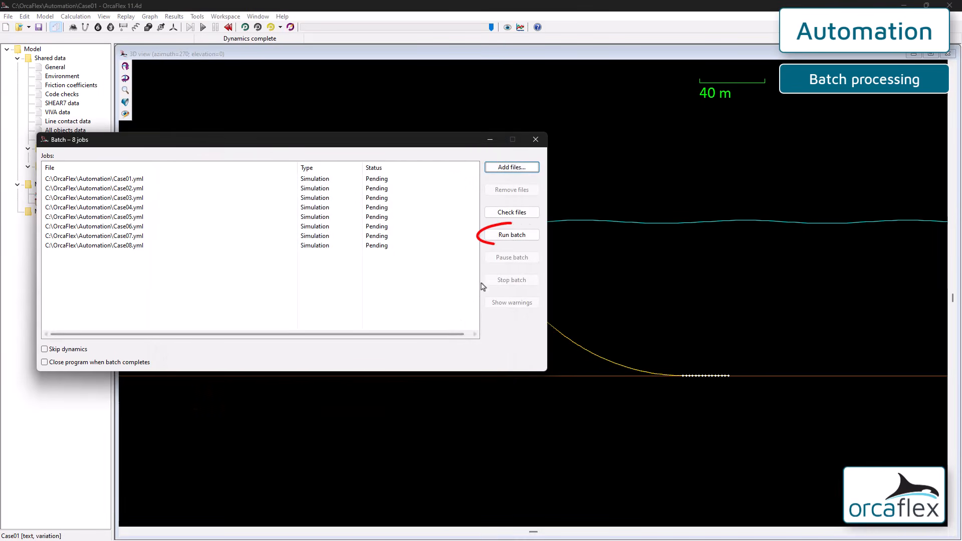
pyautogui.click(512, 235)
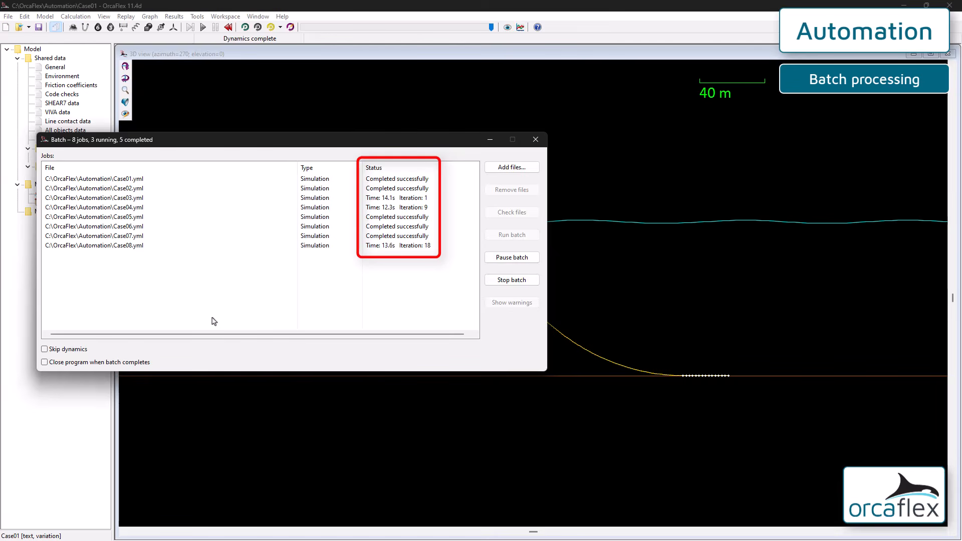
# Switch to the OrcaFlex.xlsx workbook in Excel and process all instructions on the Post-processing sheet.
pyautogui.hotkey('alt', 'Tab')
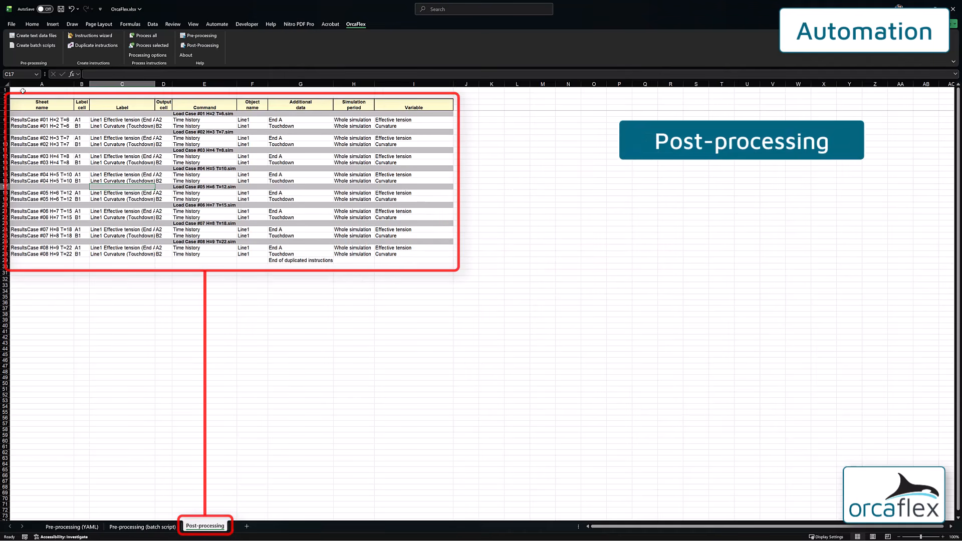
pyautogui.click(145, 36)
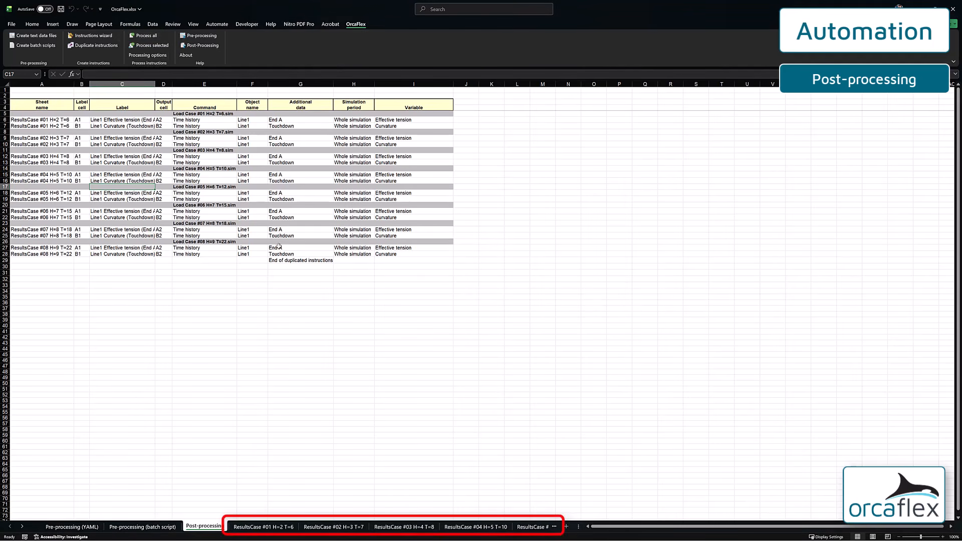
# Look through the results sheets for cases #01 to #03 and autofit all columns on ResultsCase #04 H=5 T=10.
pyautogui.click(264, 526)
pyautogui.click(331, 527)
pyautogui.click(404, 526)
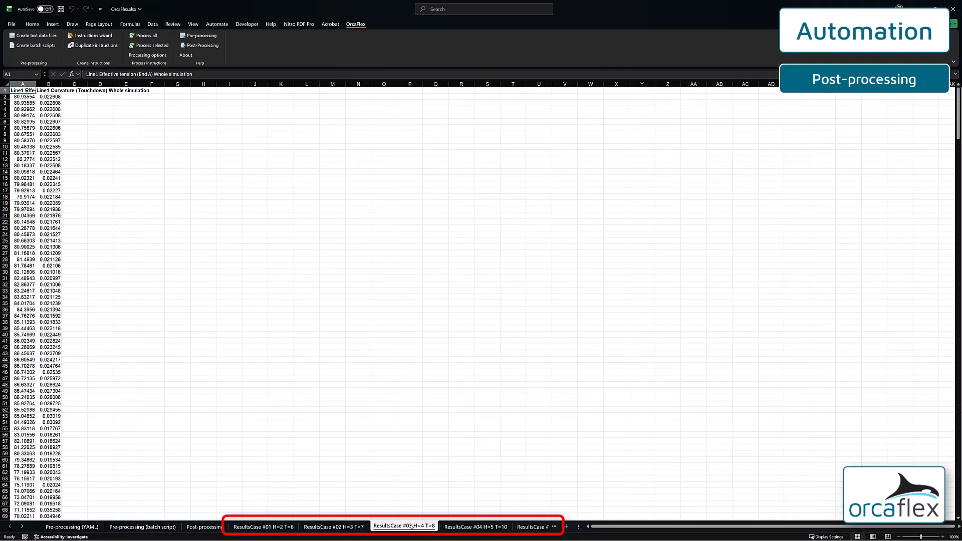
pyautogui.click(475, 526)
pyautogui.click(4, 85)
pyautogui.doubleClick(36, 84)
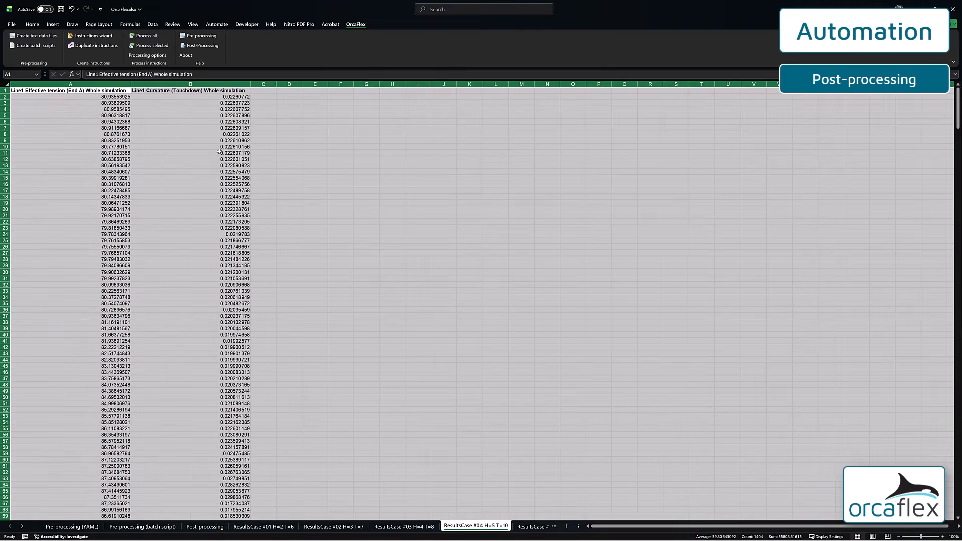
pyautogui.click(332, 172)
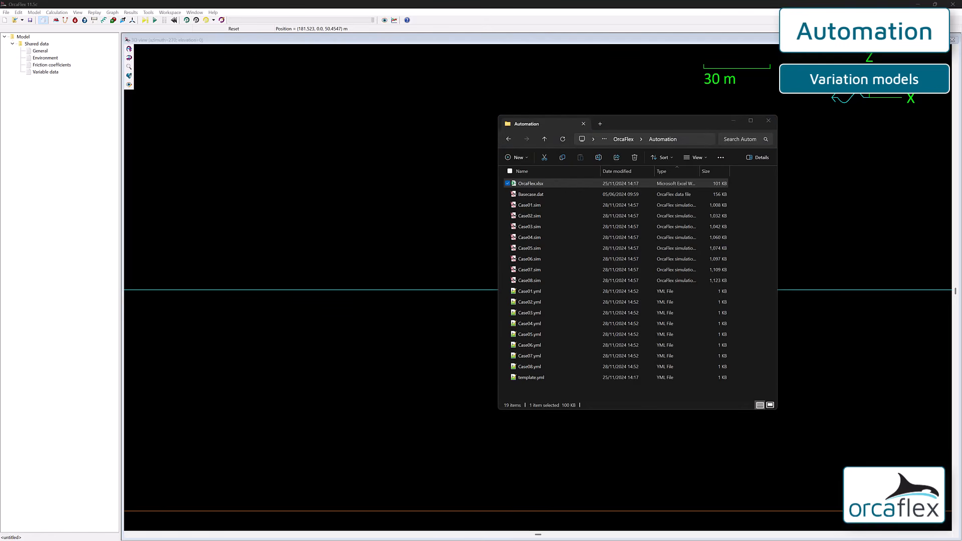
# Open Case01.yml from the Automation folder in Notepad++ and load the same file into OrcaFlex.
pyautogui.click(532, 294)
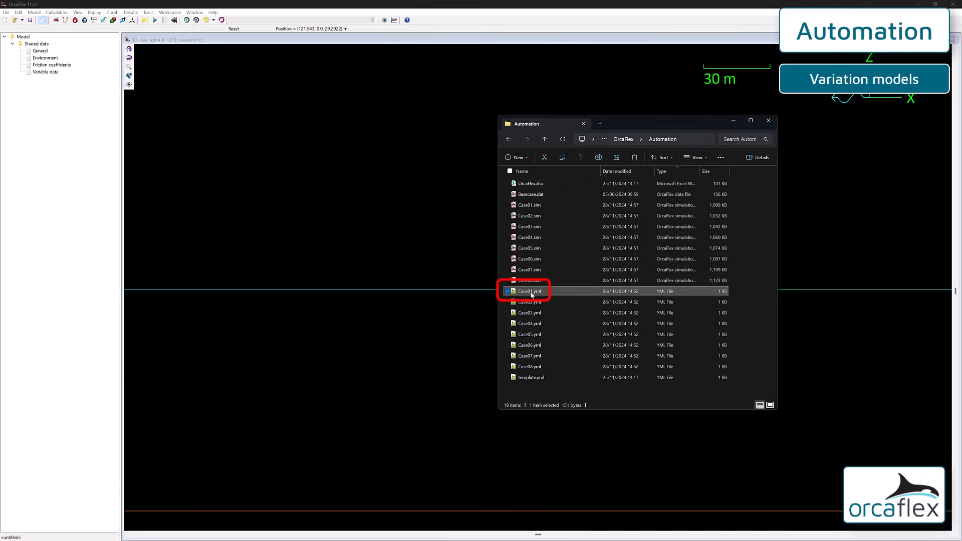
pyautogui.doubleClick(531, 293)
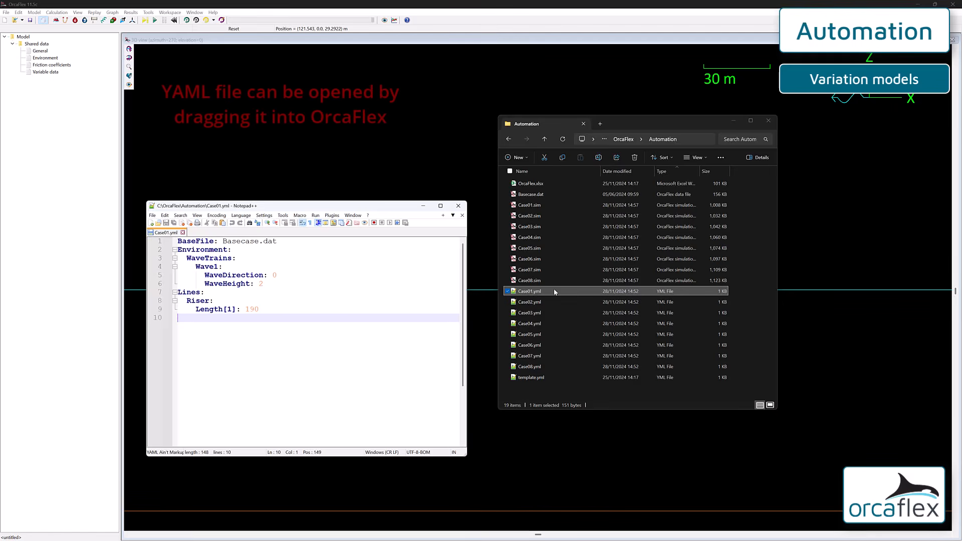
pyautogui.moveTo(527, 290); pyautogui.dragTo(446, 181)
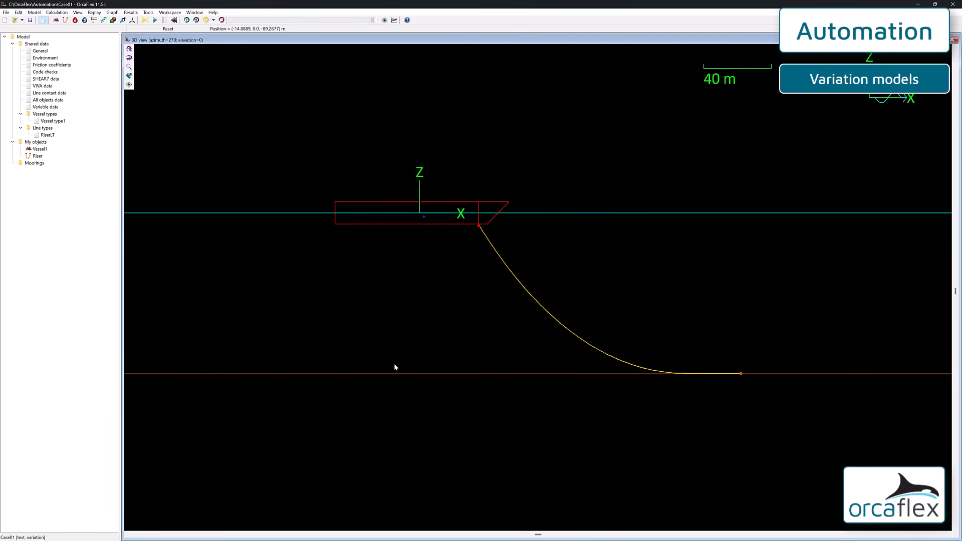
# Examine the variation model's Wave1 direction and height in the environment data, and open the Riser line data.
pyautogui.click(43, 58)
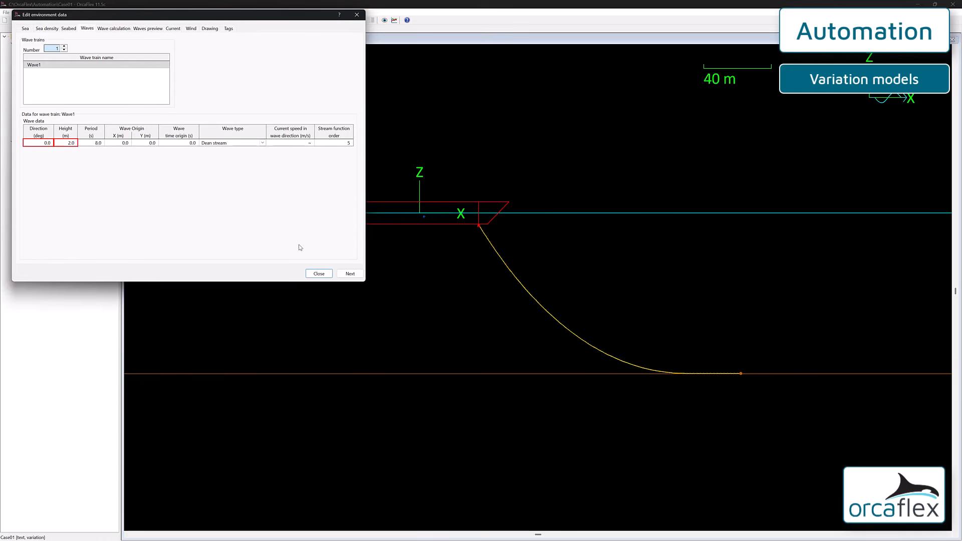
pyautogui.click(319, 273)
pyautogui.doubleClick(36, 157)
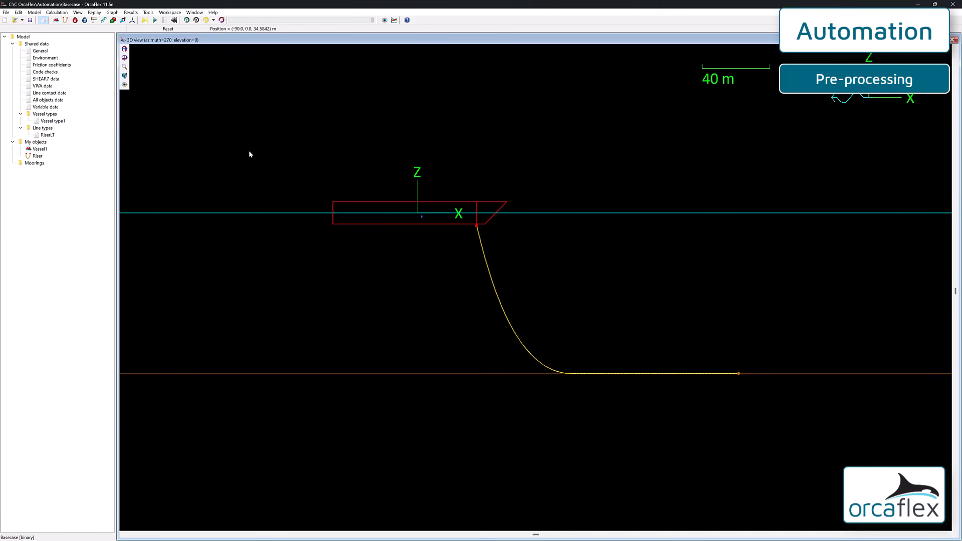
pyautogui.click(6, 13)
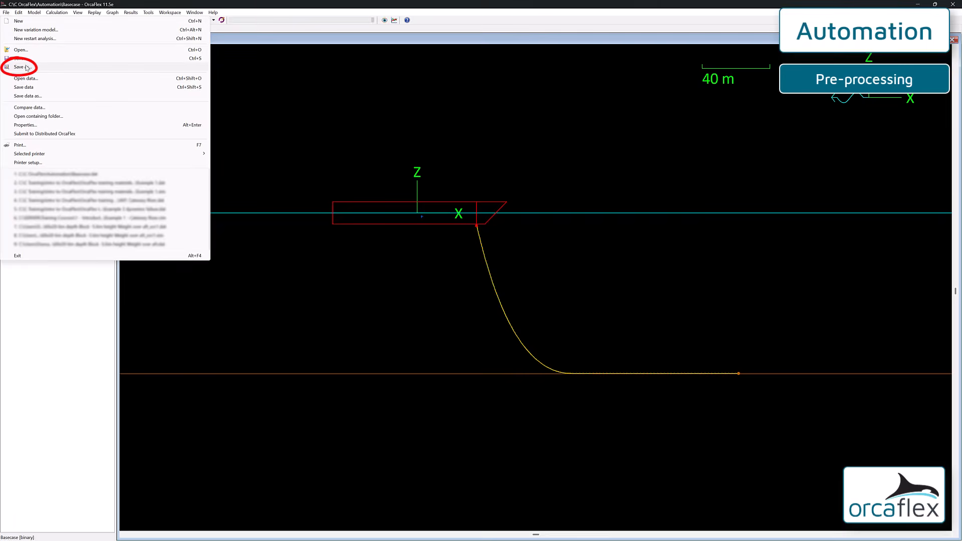
pyautogui.click(23, 87)
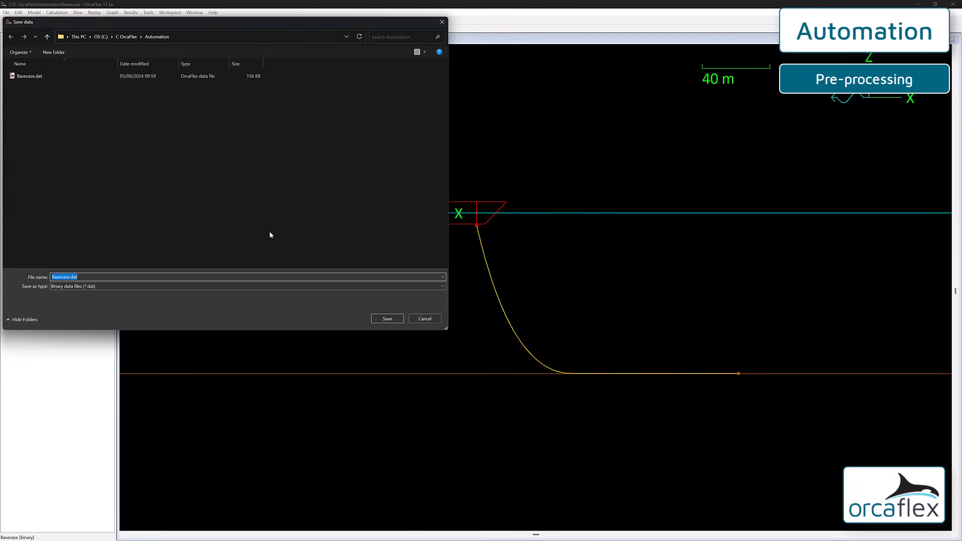
pyautogui.click(425, 318)
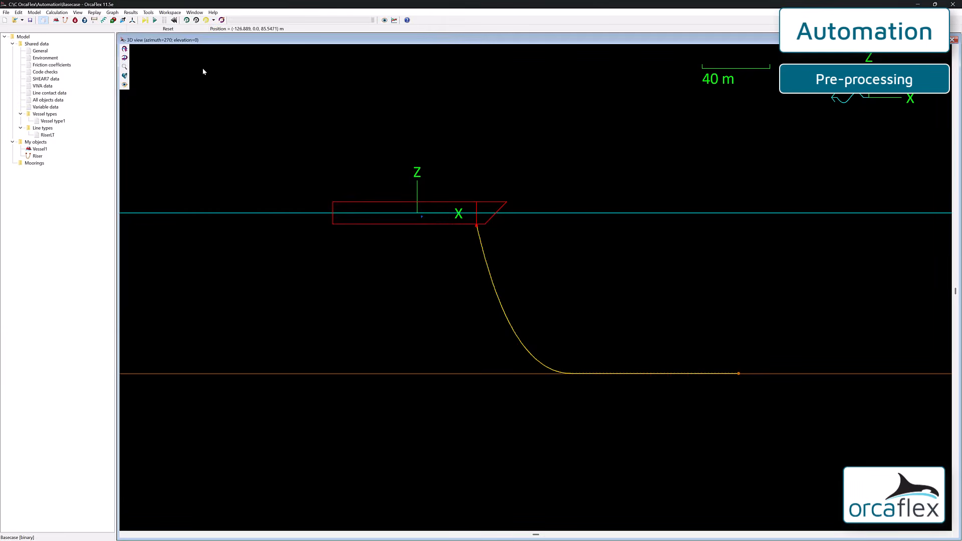
# Create a new model and place a vessel and a line in the 3D view.
pyautogui.click(6, 12)
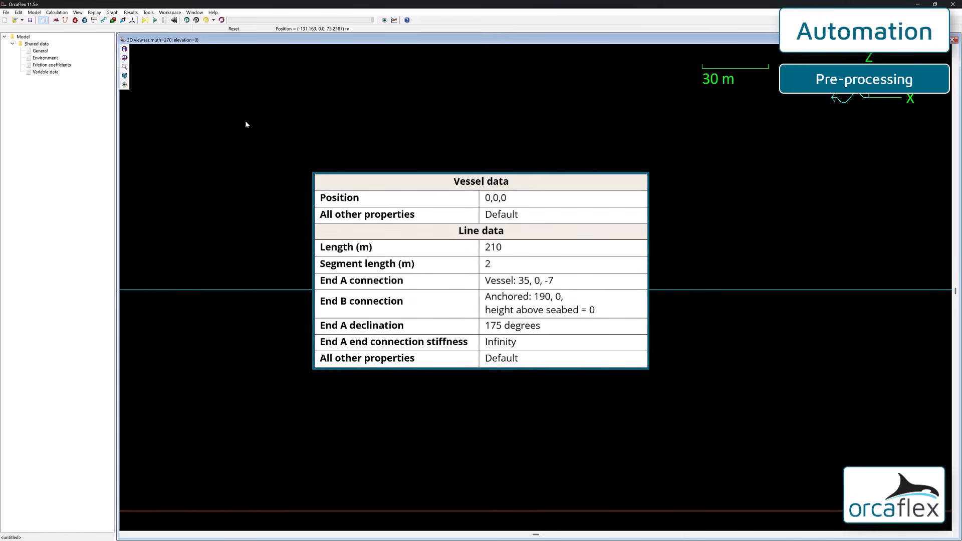
pyautogui.click(56, 21)
pyautogui.click(279, 133)
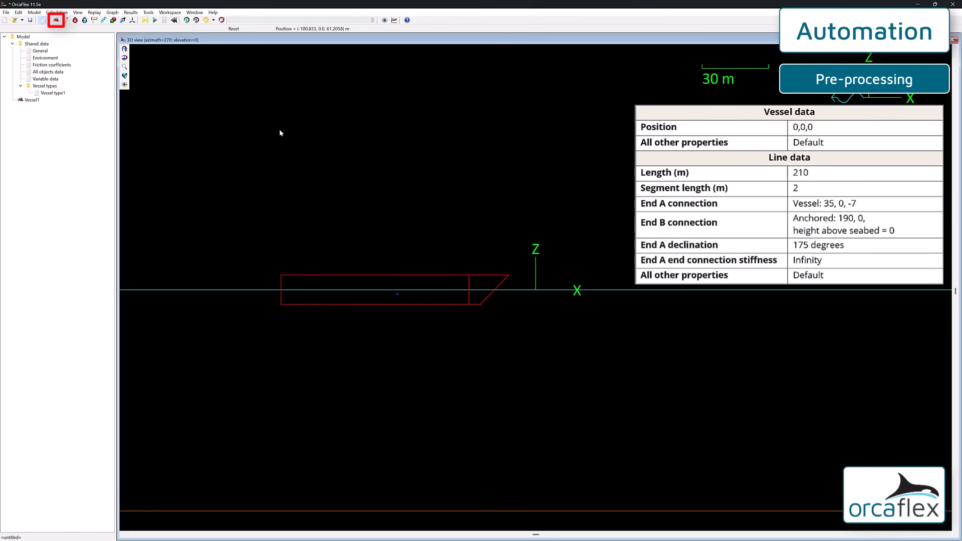
pyautogui.click(65, 20)
pyautogui.click(458, 163)
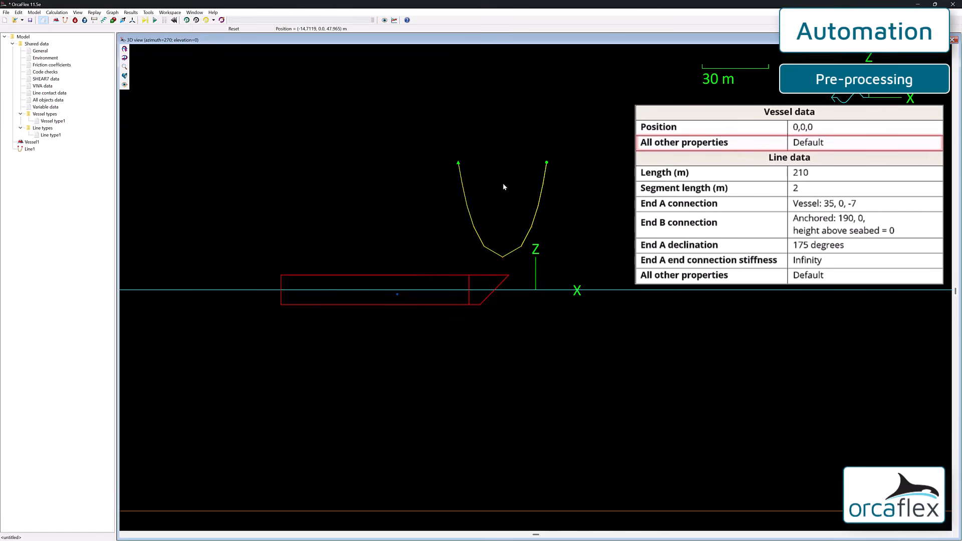
# Set the vessel's initial x position to 0 m in its data form.
pyautogui.doubleClick(416, 275)
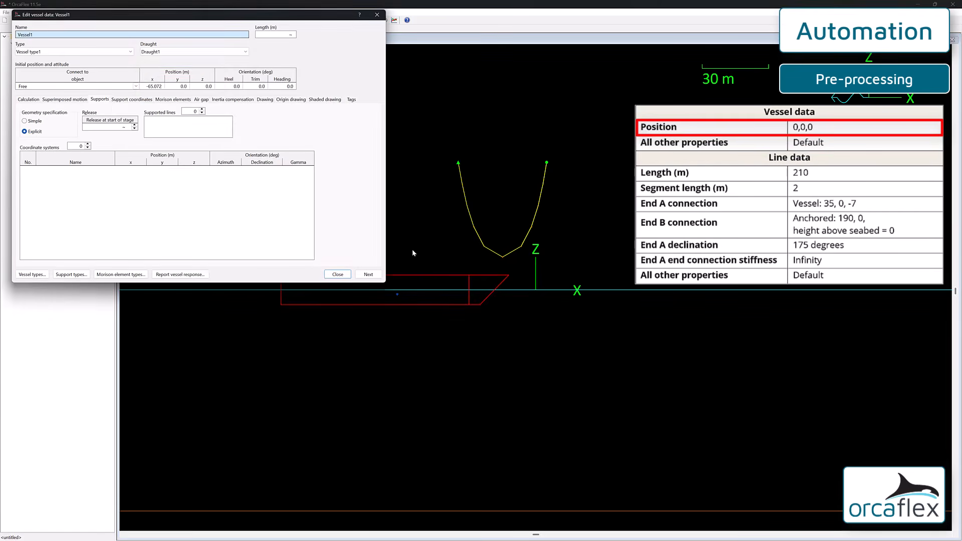
pyautogui.click(162, 88)
pyautogui.write('0')
pyautogui.press('Return')
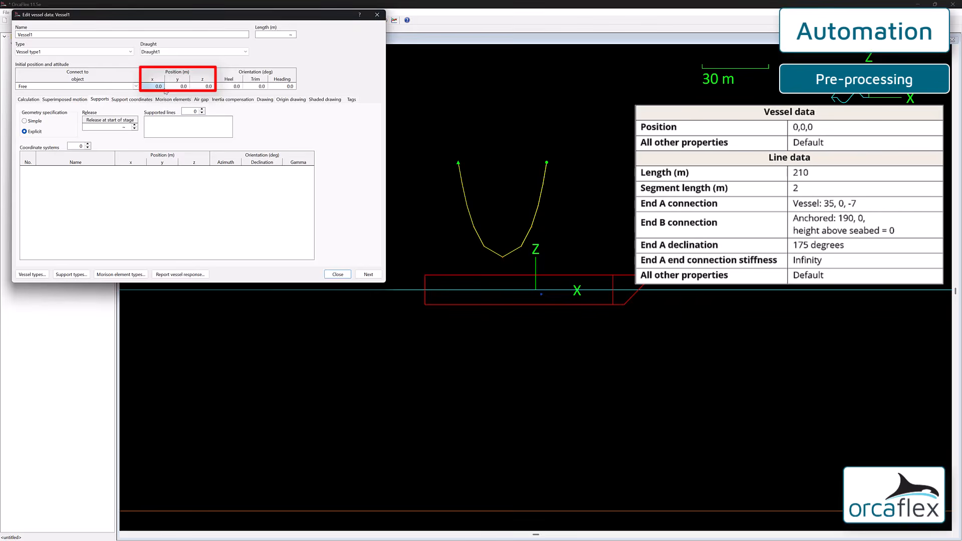
pyautogui.press('Escape')
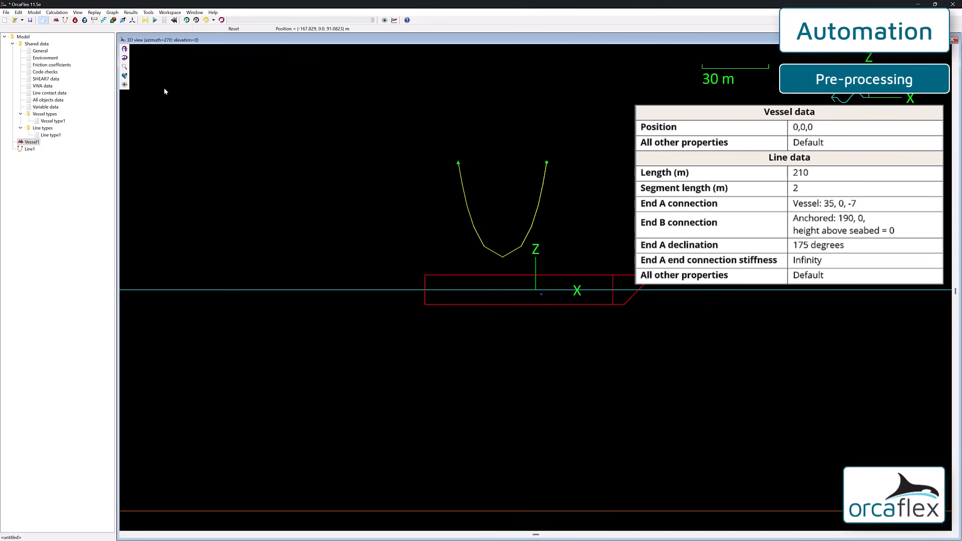
# Set the line's section length to 210 m and its target segment length to 2 m.
pyautogui.doubleClick(538, 195)
pyautogui.click(175, 186)
pyautogui.write('210')
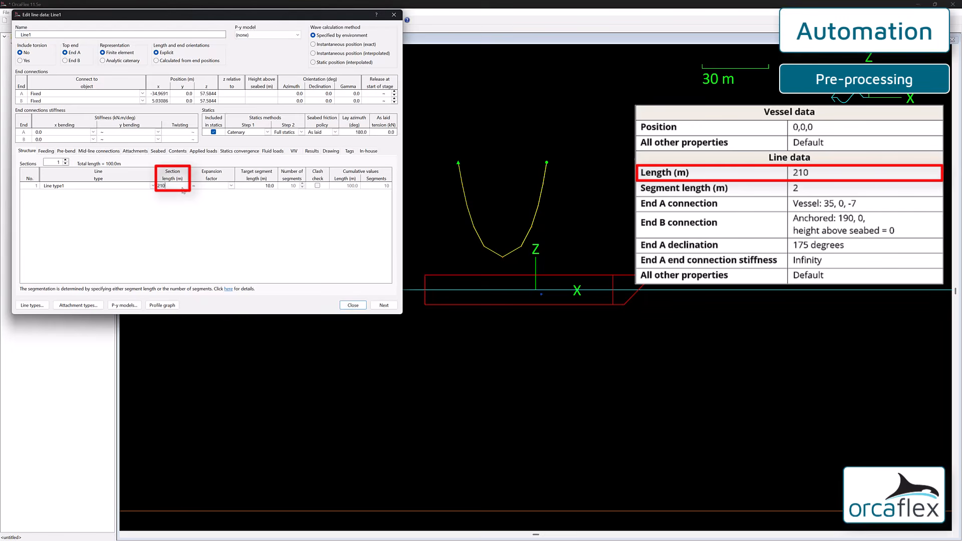
pyautogui.press('Return')
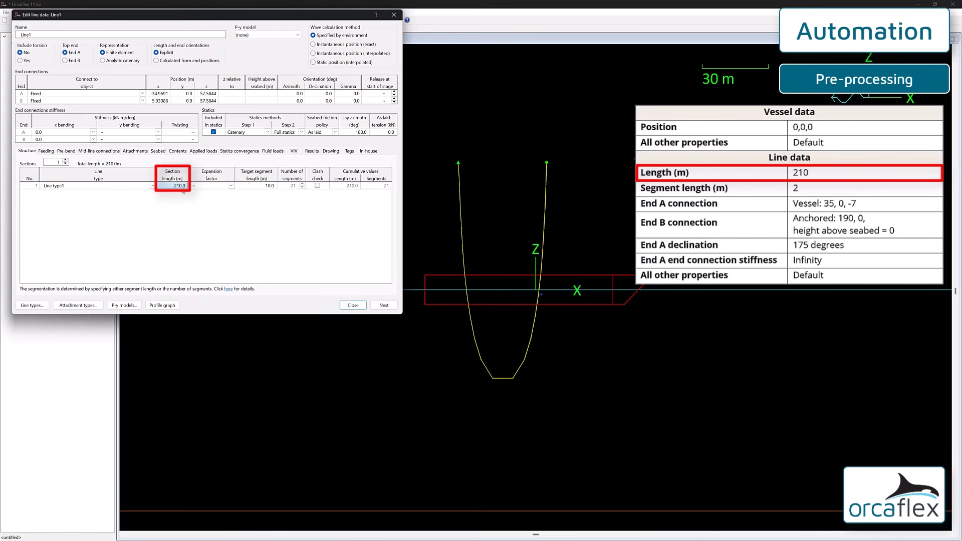
pyautogui.click(262, 186)
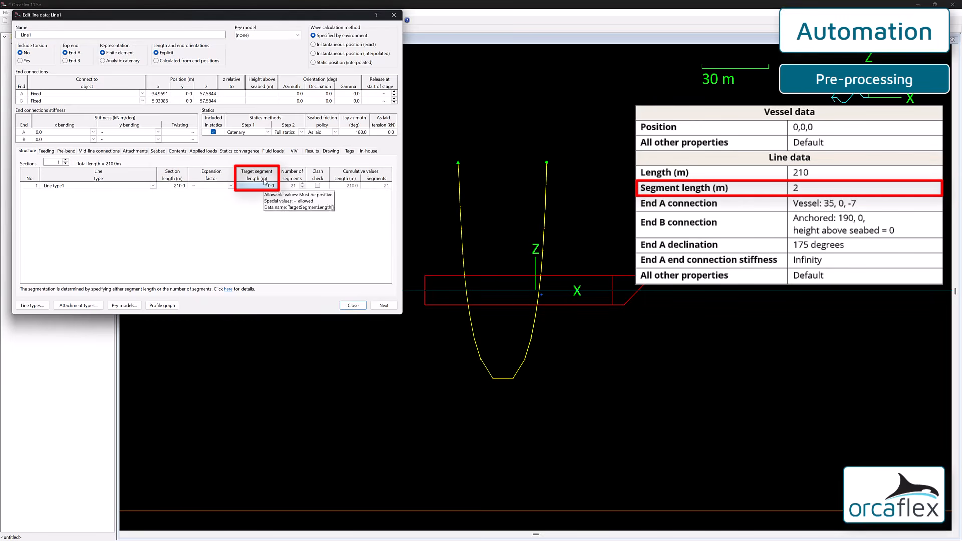
pyautogui.press('BackSpace')
pyautogui.write('2')
pyautogui.press('Return')
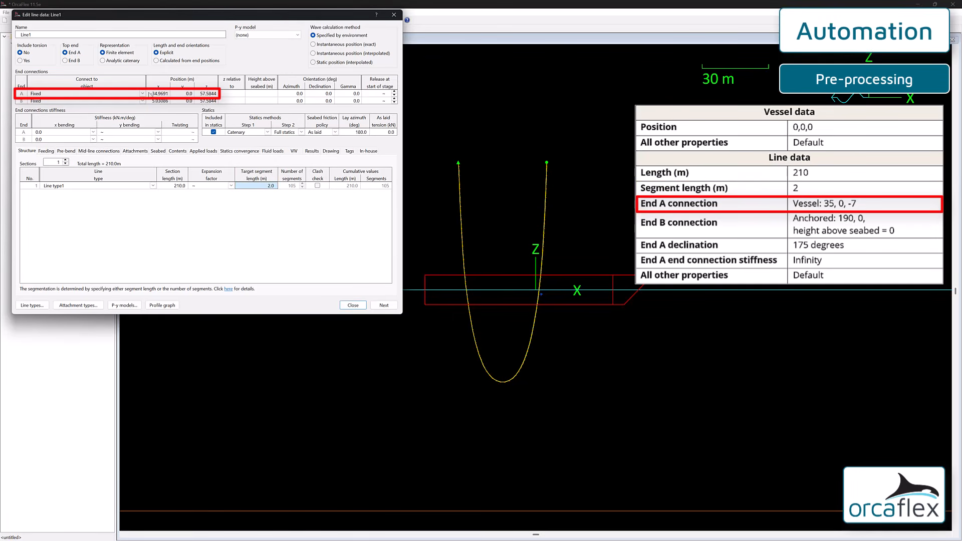
# Connect the line's End A to Vessel1 at x = 35 m and z = -7 m.
pyautogui.click(143, 94)
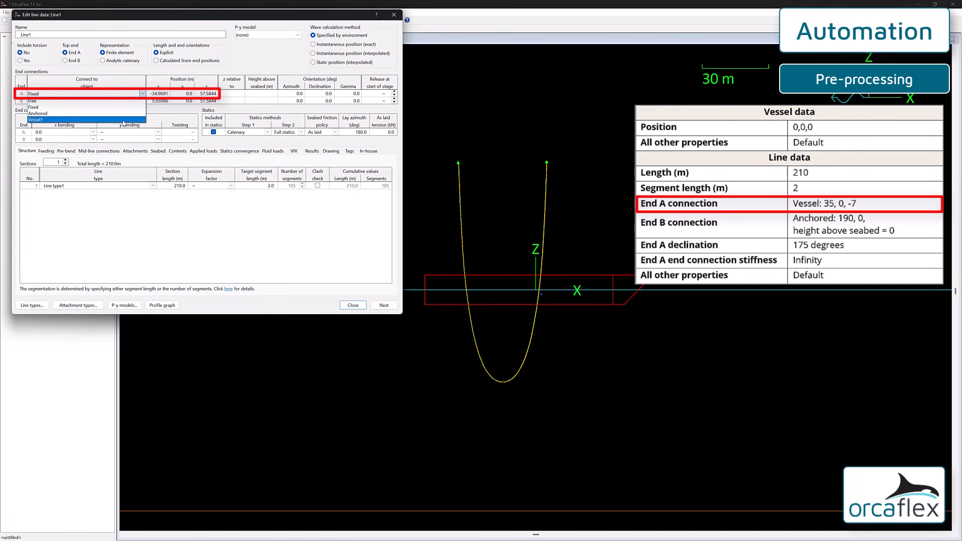
pyautogui.click(123, 121)
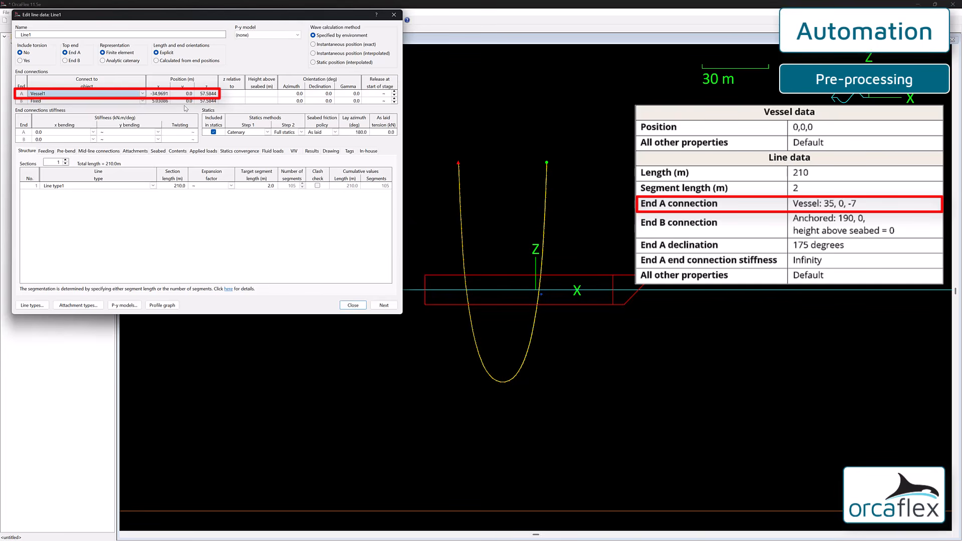
pyautogui.click(163, 93)
pyautogui.write('35')
pyautogui.press('Return')
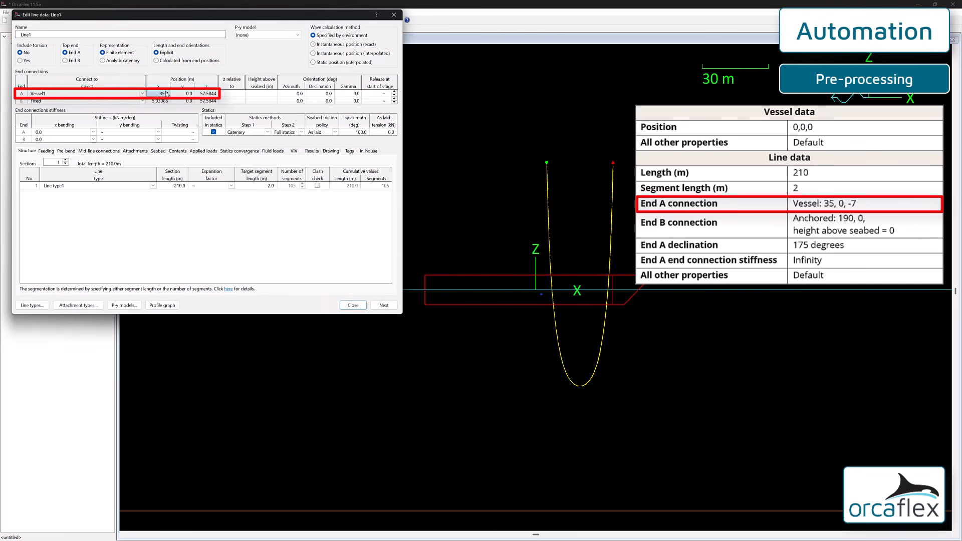
pyautogui.press('Tab')
pyautogui.press('Tab')
pyautogui.write('-7')
pyautogui.press('Return')
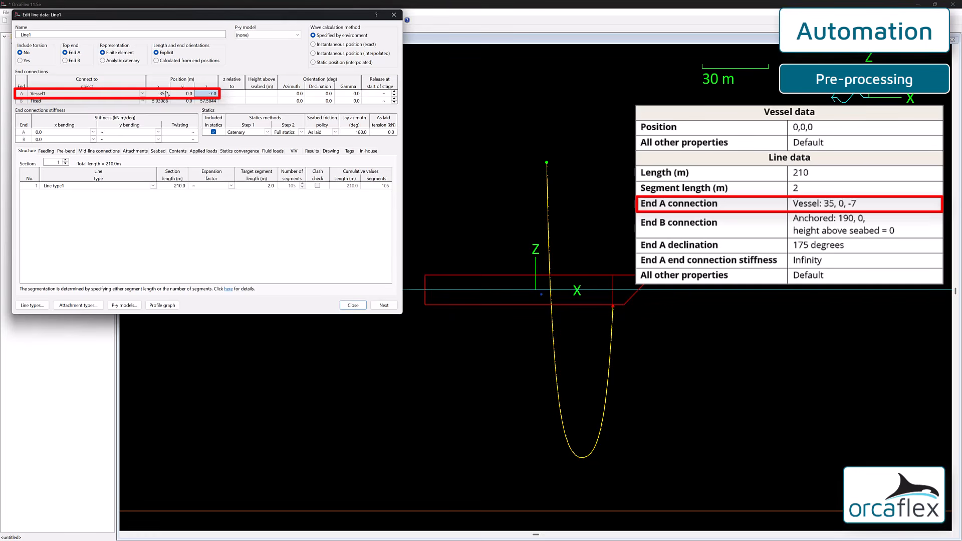
# Make the line's End B anchored at x = 190 m with a height above seabed of 0 m.
pyautogui.click(143, 101)
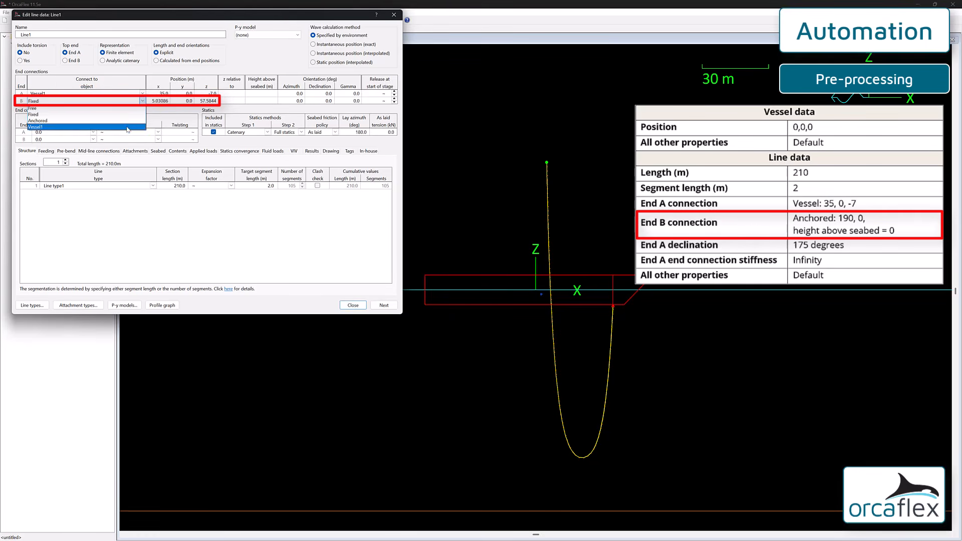
pyautogui.click(126, 122)
pyautogui.click(160, 102)
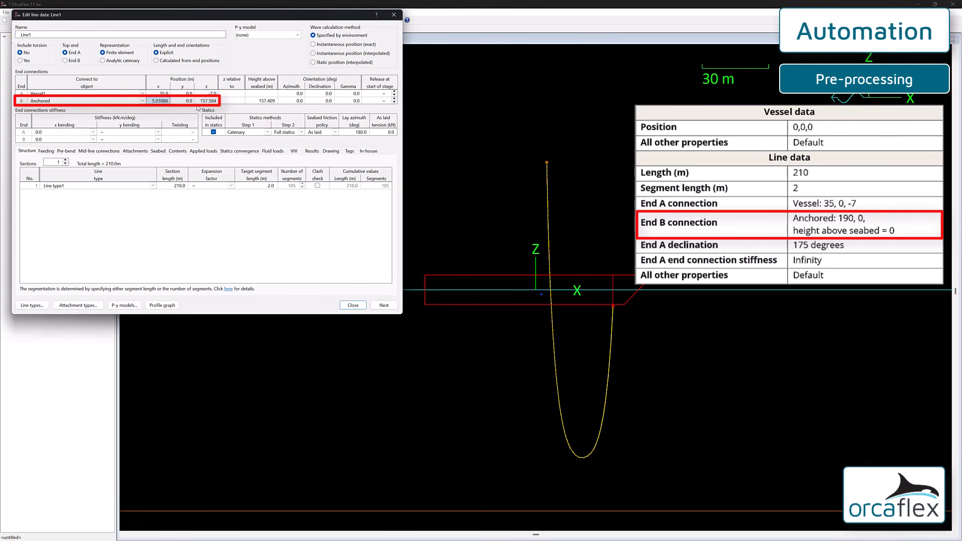
pyautogui.write('190')
pyautogui.press('Tab')
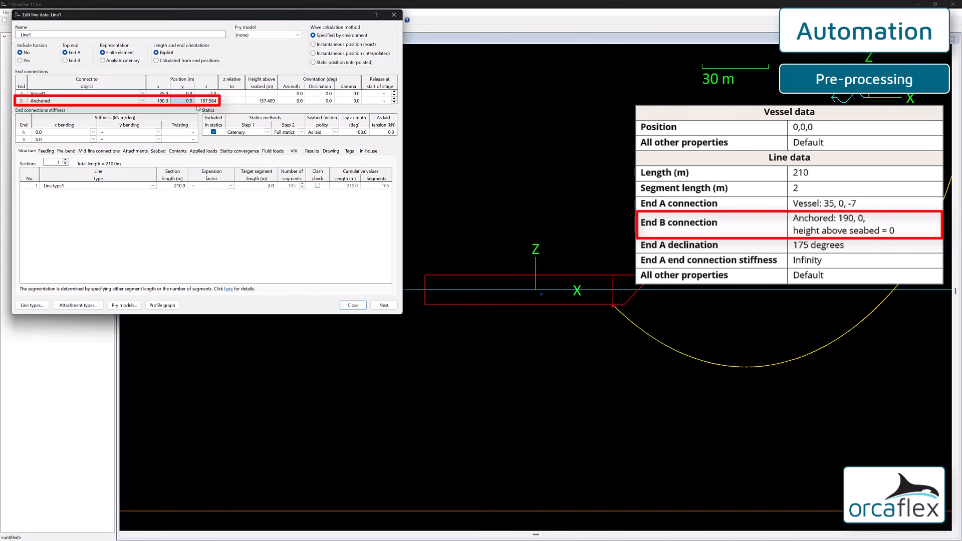
pyautogui.press('Tab')
pyautogui.press('Tab')
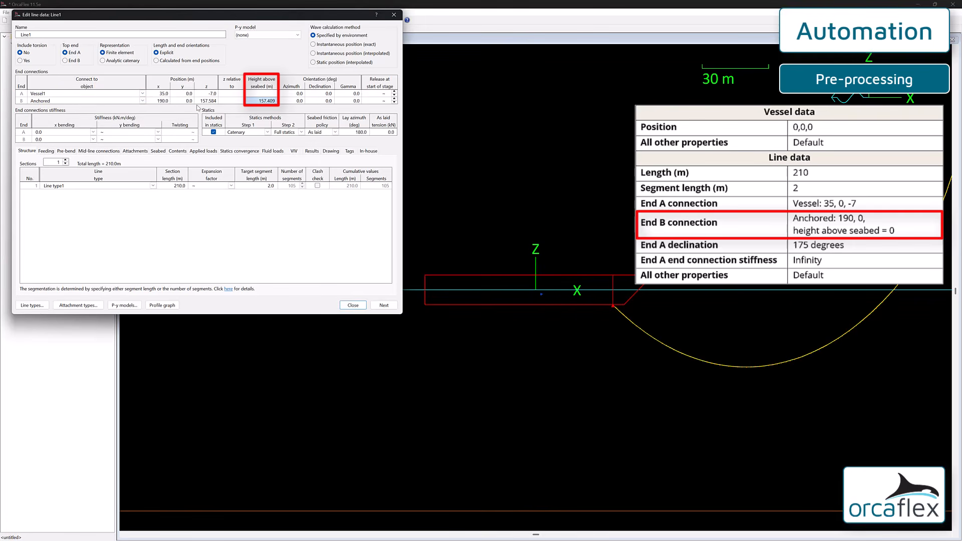
pyautogui.write('0')
pyautogui.press('Return')
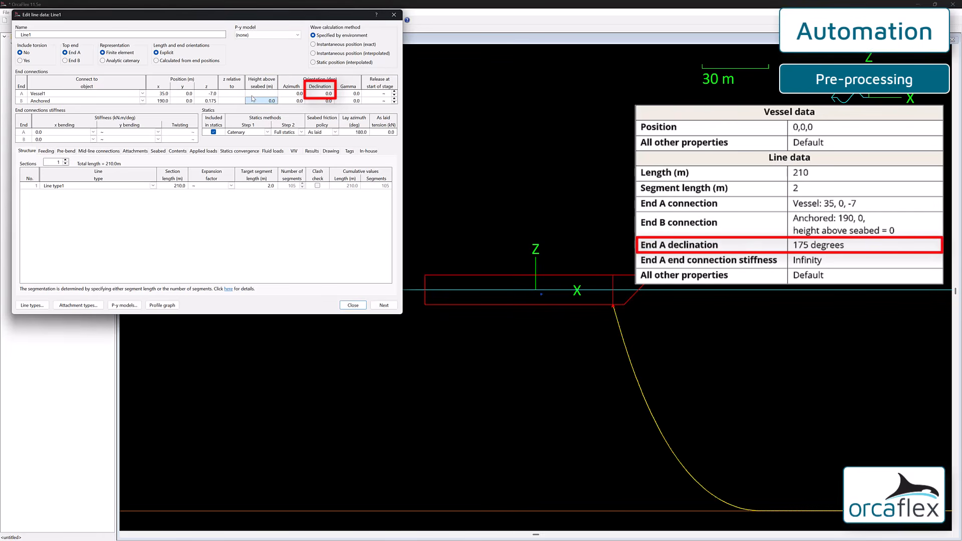
# Set End A's declination to 175 degrees and its x bending connection stiffness to Infinity, and close the line data.
pyautogui.click(323, 94)
pyautogui.write('175')
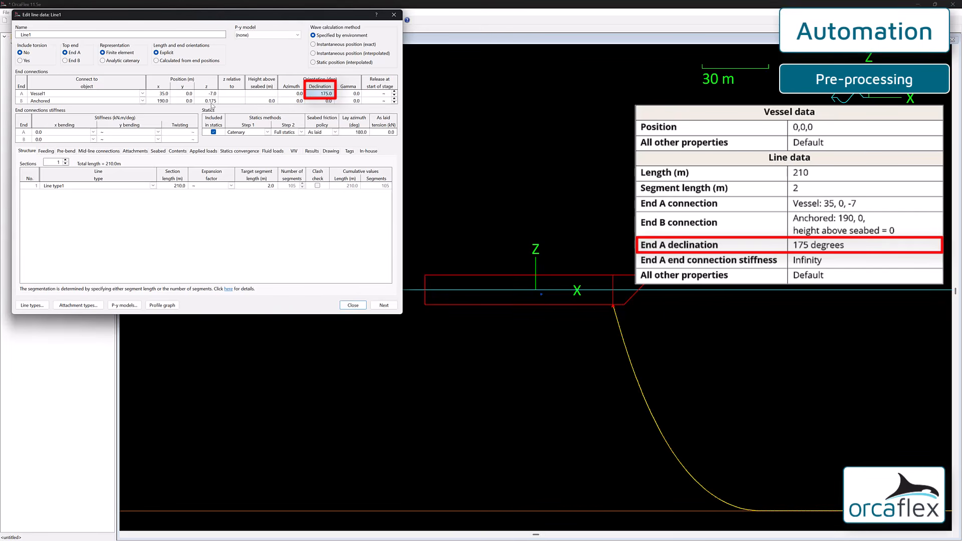
pyautogui.click(78, 132)
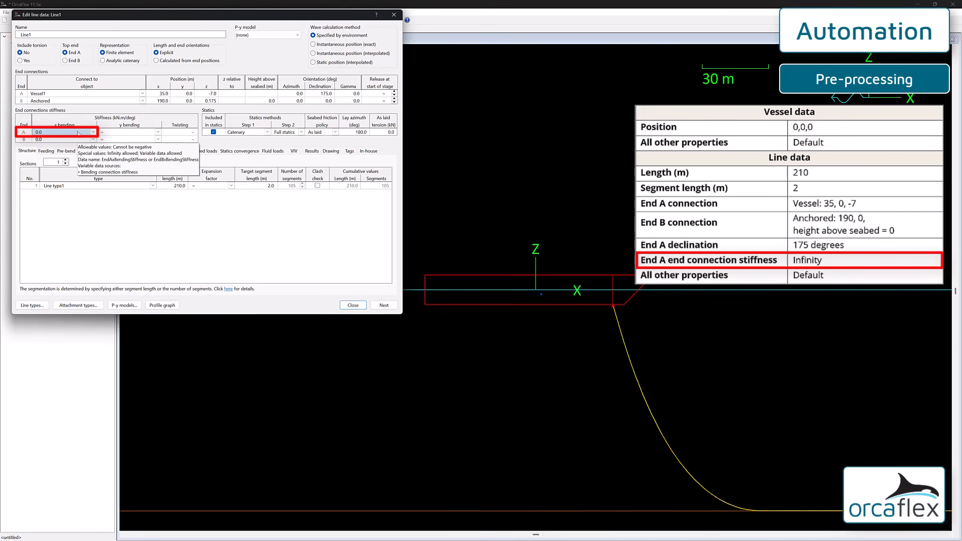
pyautogui.click(94, 132)
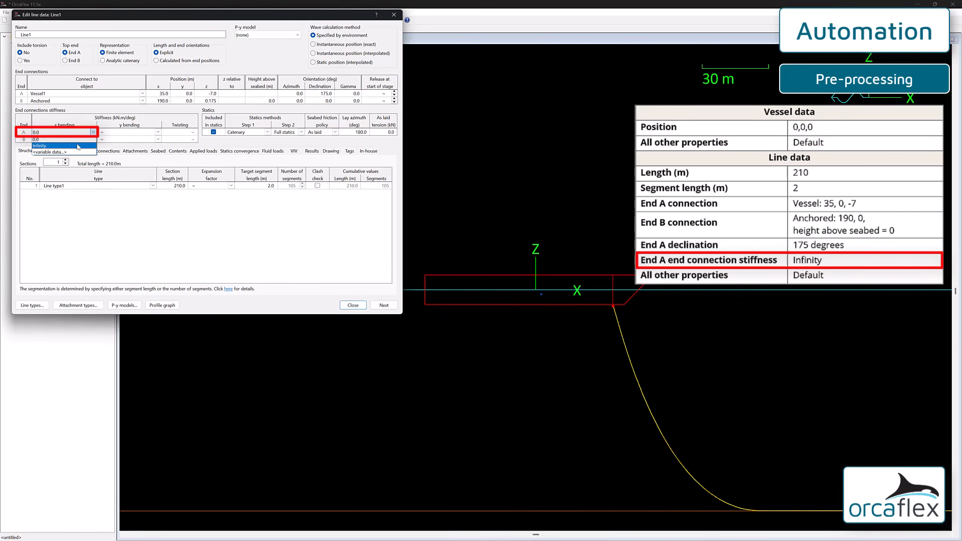
pyautogui.click(79, 142)
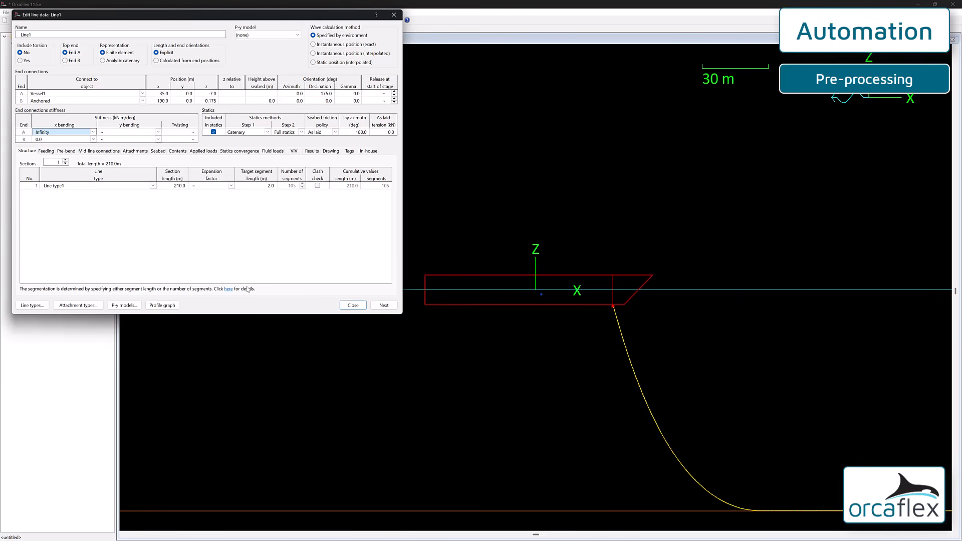
pyautogui.click(353, 305)
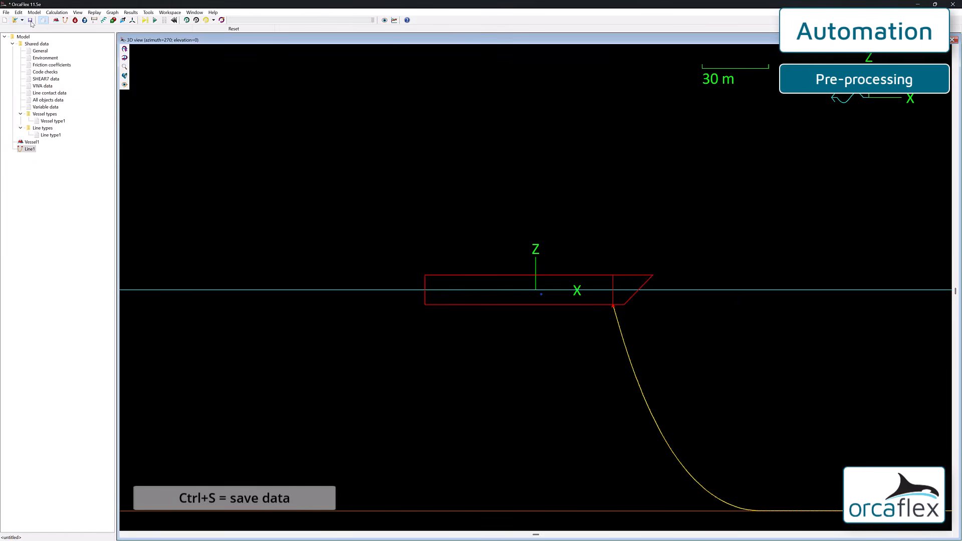
# Save the model as the binary data file Basecase.dat in the Automation folder.
pyautogui.hotkey('ctrl', 's')
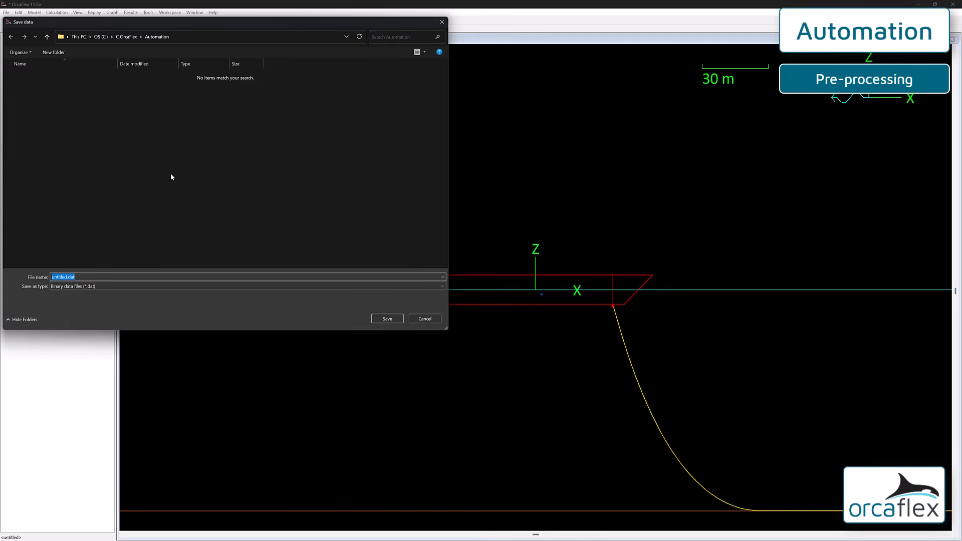
pyautogui.write('Basecase')
pyautogui.press('Return')
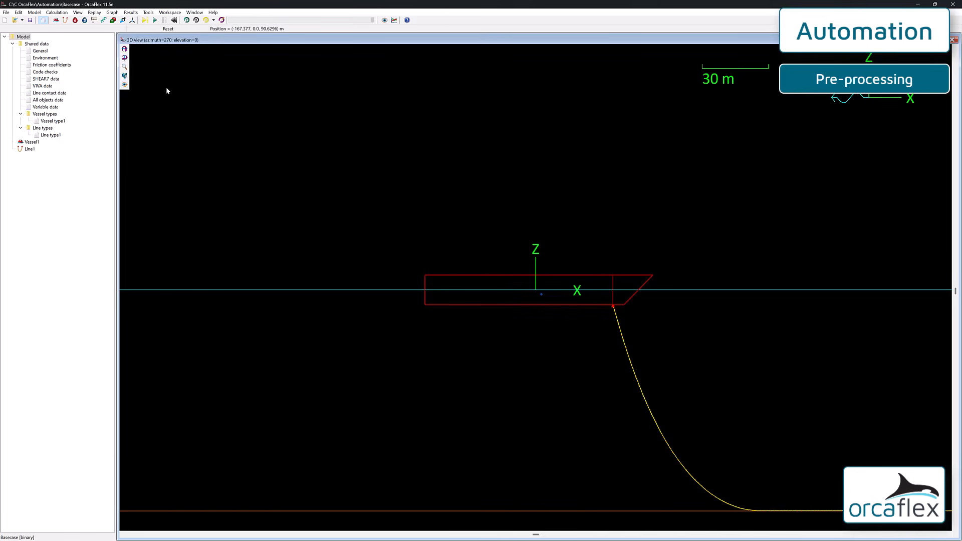
# Create a new variation model with Basecase.dat as its parent file.
pyautogui.click(6, 13)
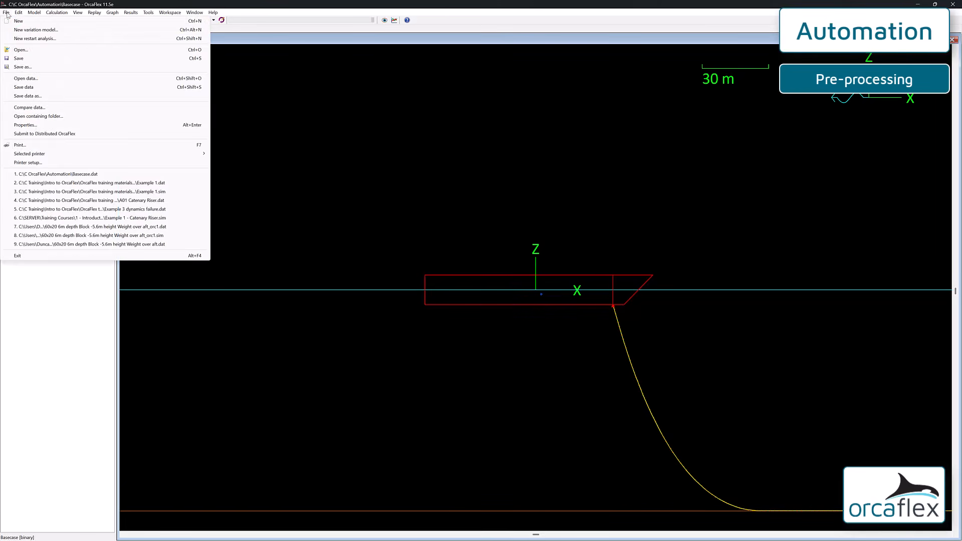
pyautogui.click(29, 32)
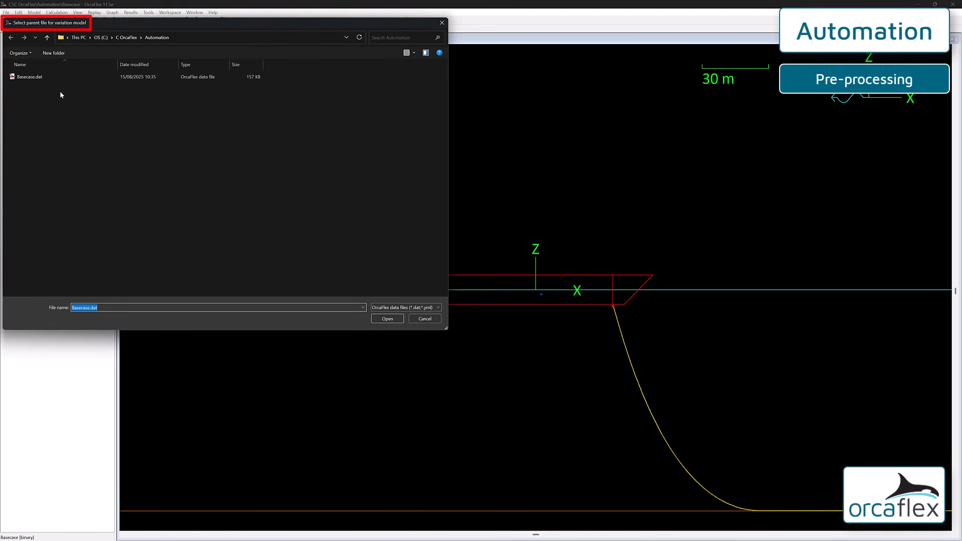
pyautogui.click(36, 77)
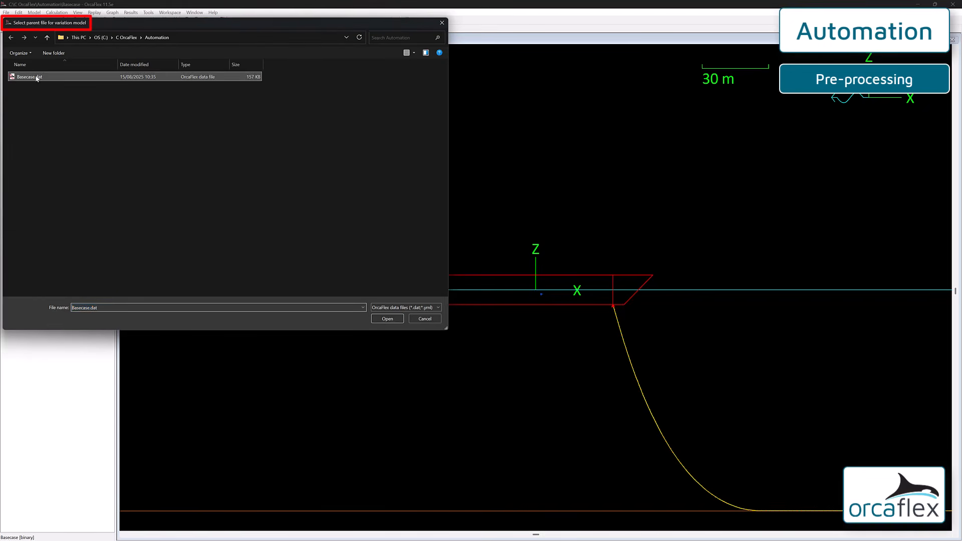
pyautogui.click(386, 319)
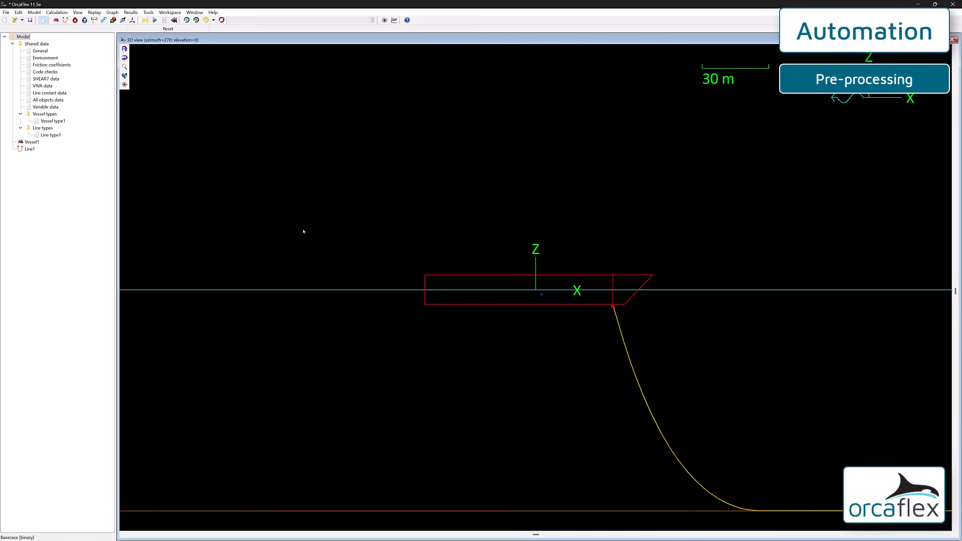
# Save the variation model as the text data file Variation1.yml in the Automation folder.
pyautogui.hotkey('ctrl', 's')
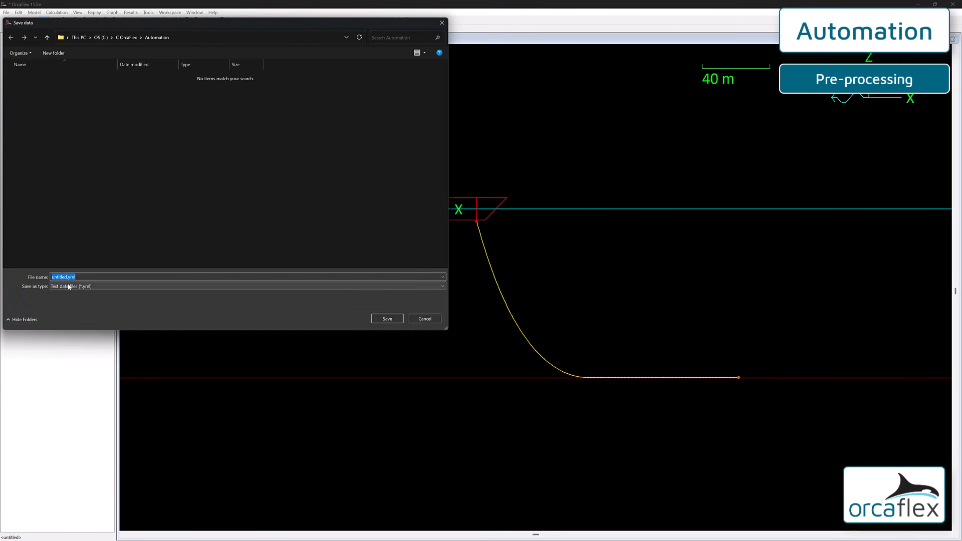
pyautogui.write('Variation1')
pyautogui.press('Return')
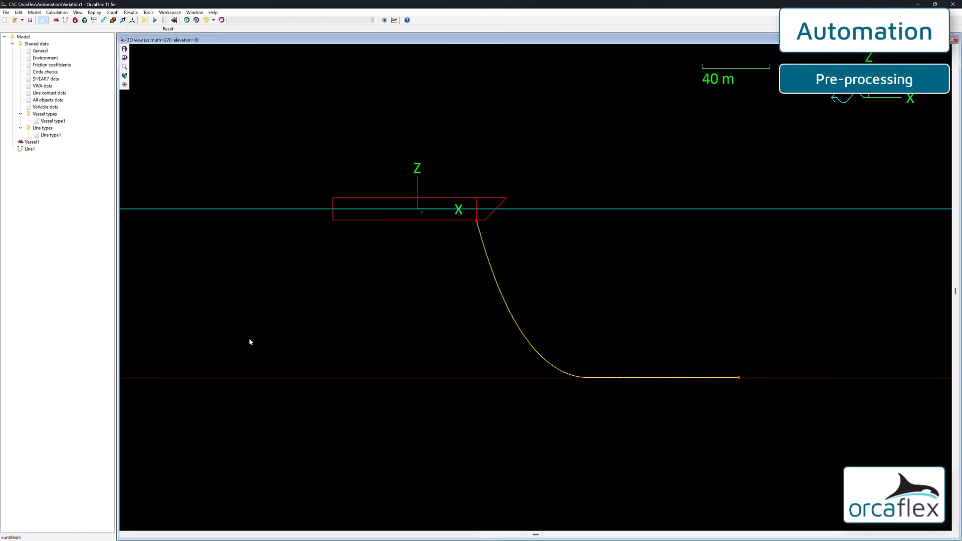
# Set Vessel1's initial x position to -10 m and close the vessel data.
pyautogui.doubleClick(380, 220)
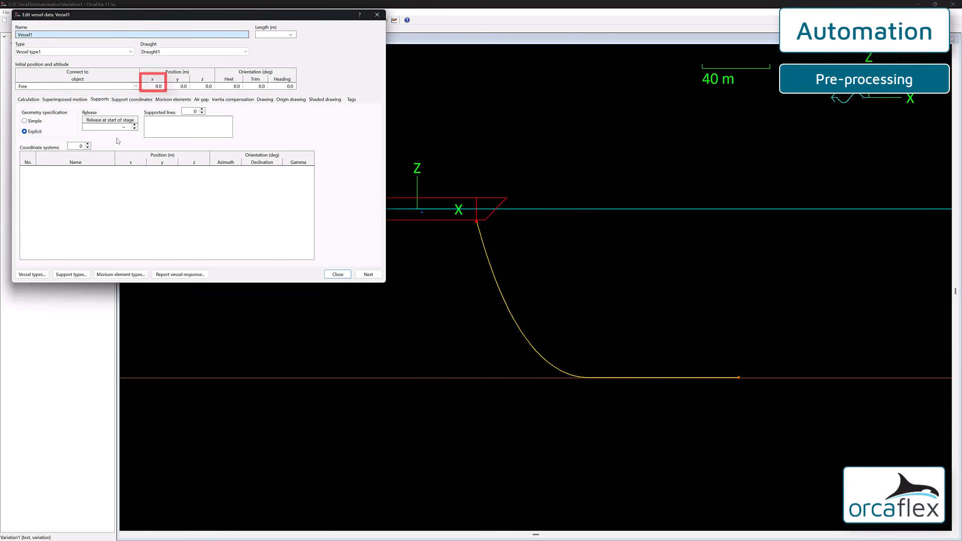
pyautogui.click(155, 87)
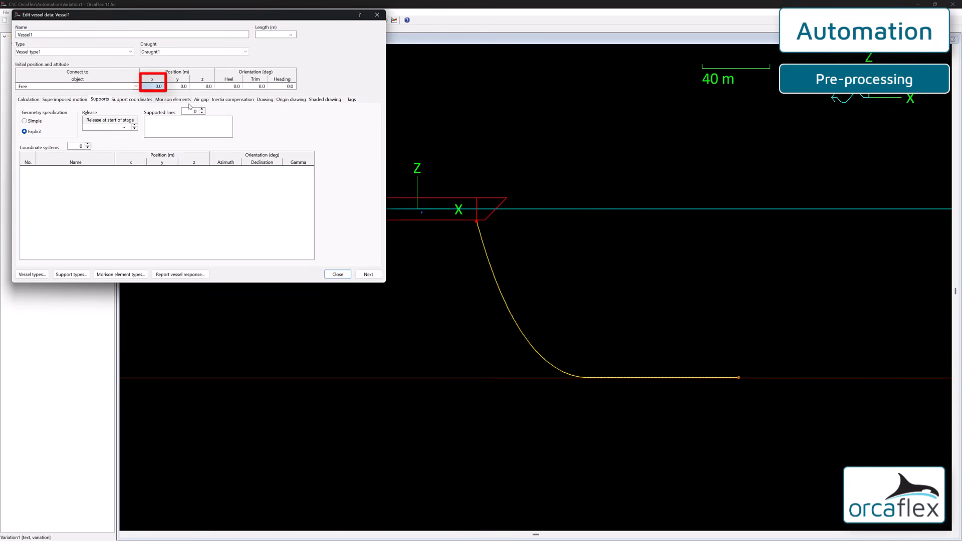
pyautogui.write('-10')
pyautogui.press('Tab')
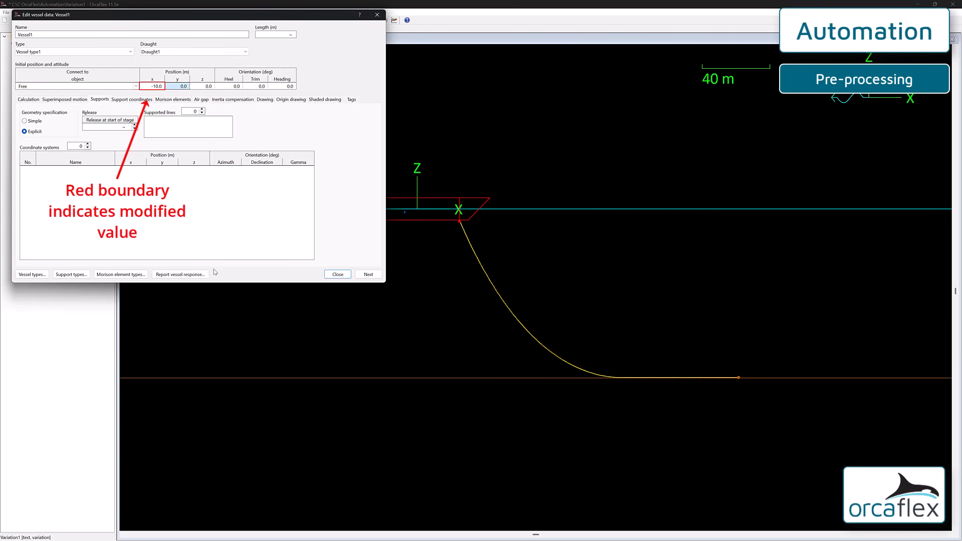
pyautogui.click(336, 274)
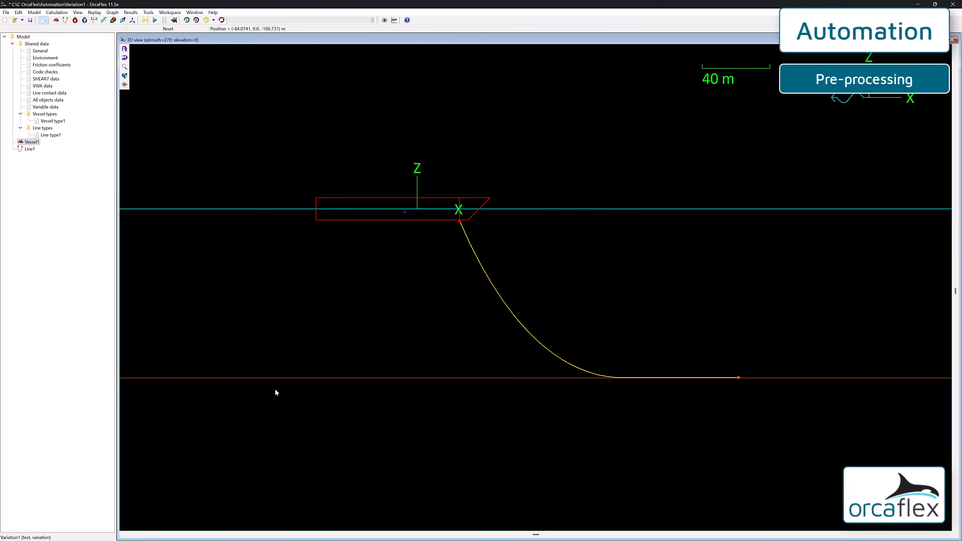
# Set the section length of Line1 to 220 m and close the line data.
pyautogui.doubleClick(519, 324)
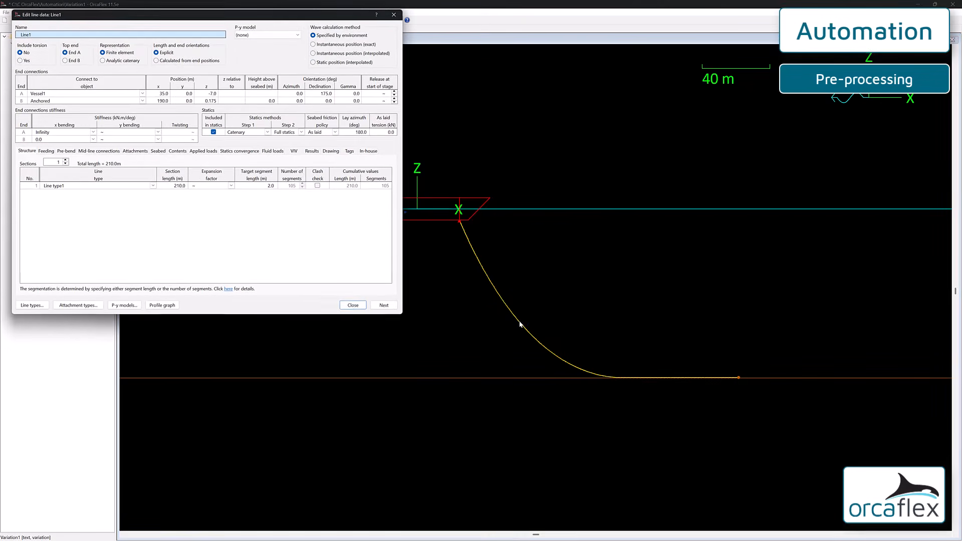
pyautogui.click(175, 186)
pyautogui.write('220')
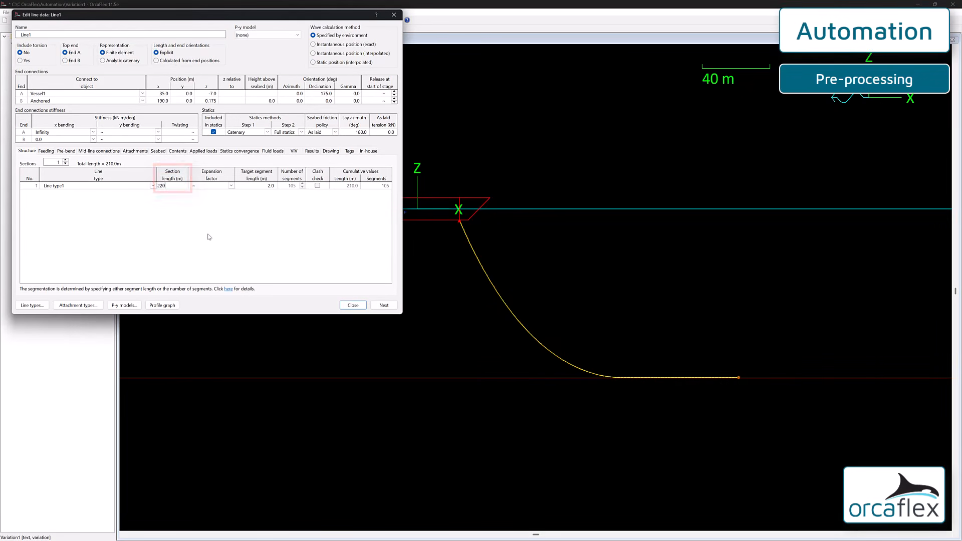
pyautogui.press('Return')
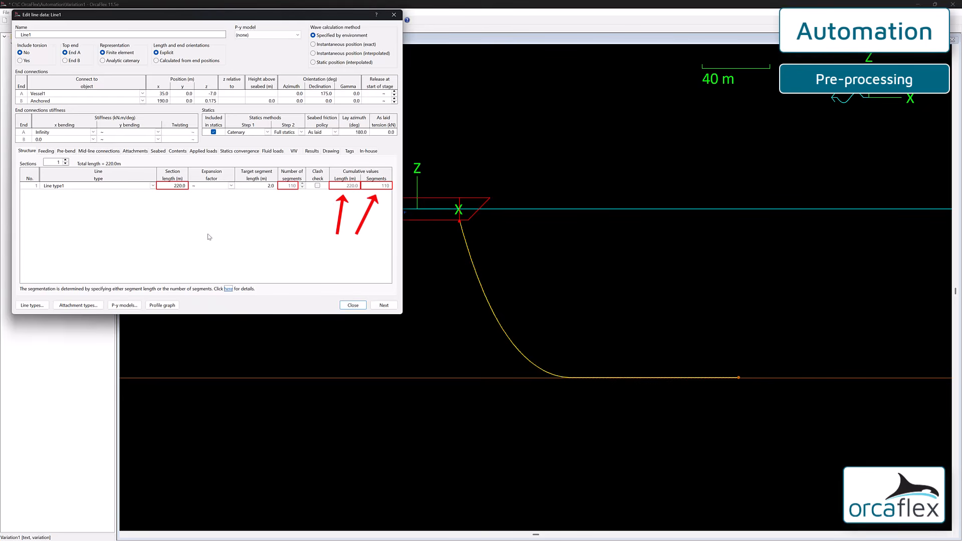
pyautogui.click(353, 305)
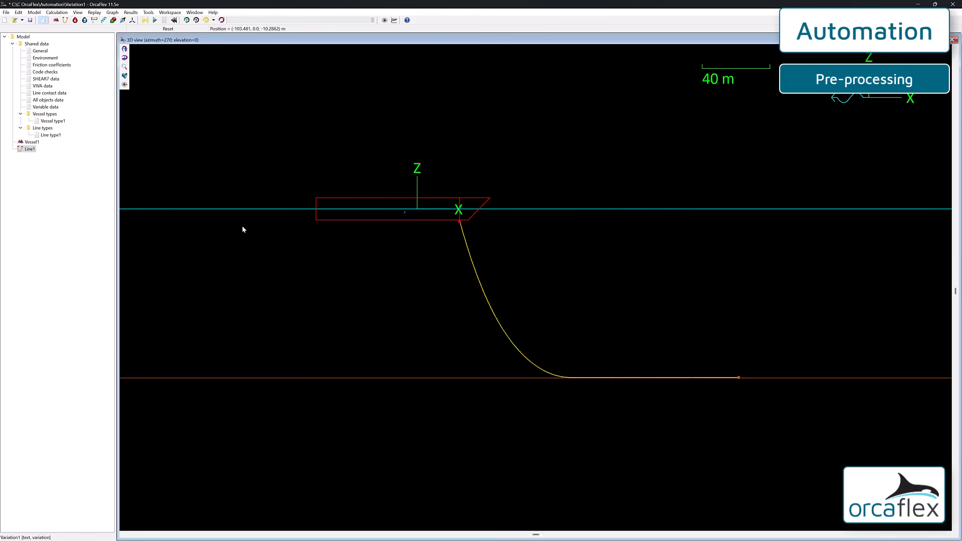
# Save the variation model and open Variation1.yml from the Automation folder in Notepad++ to review its contents.
pyautogui.click(30, 20)
pyautogui.hotkey('alt', 'Tab')
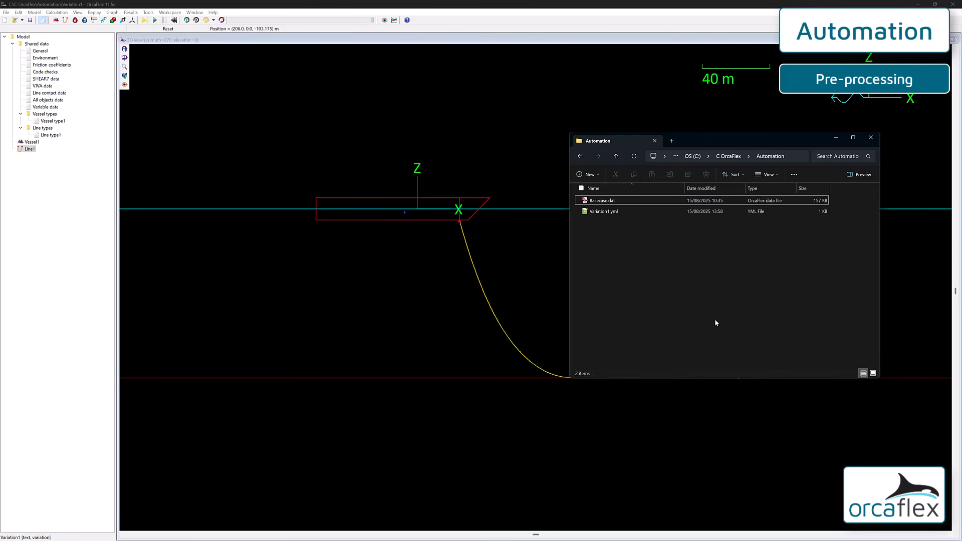
pyautogui.click(593, 212)
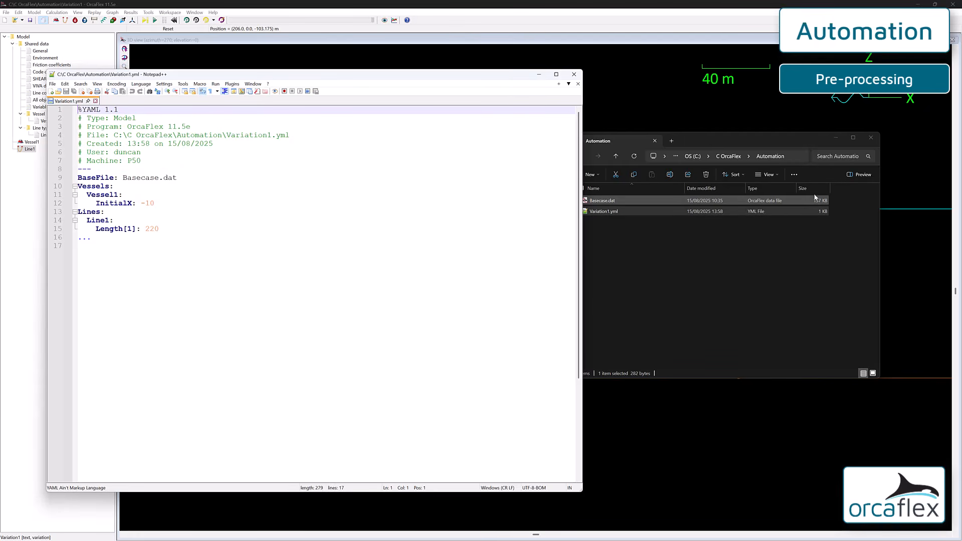
pyautogui.click(714, 278)
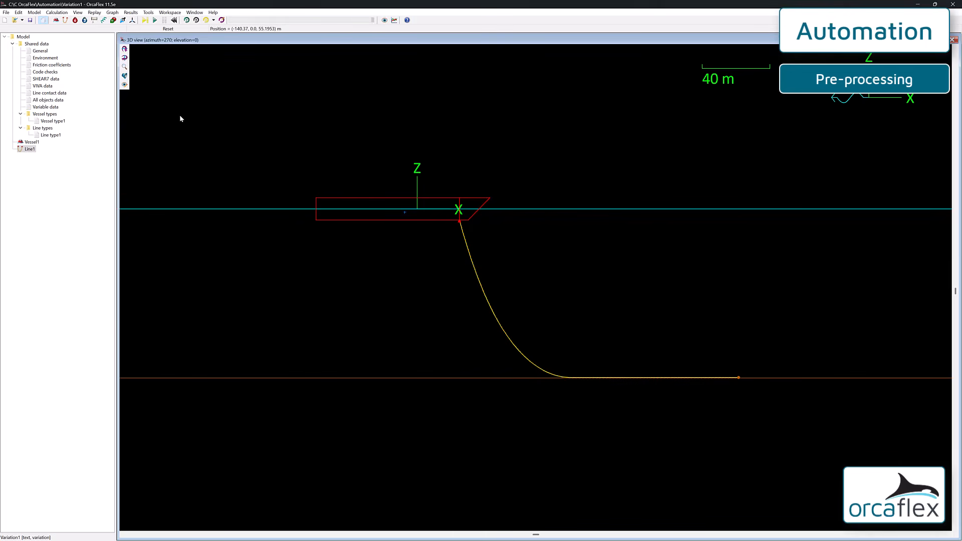
# Edit the model data as text to set Line1's Length[1] to 230, and check the section length in the line data.
pyautogui.click(35, 12)
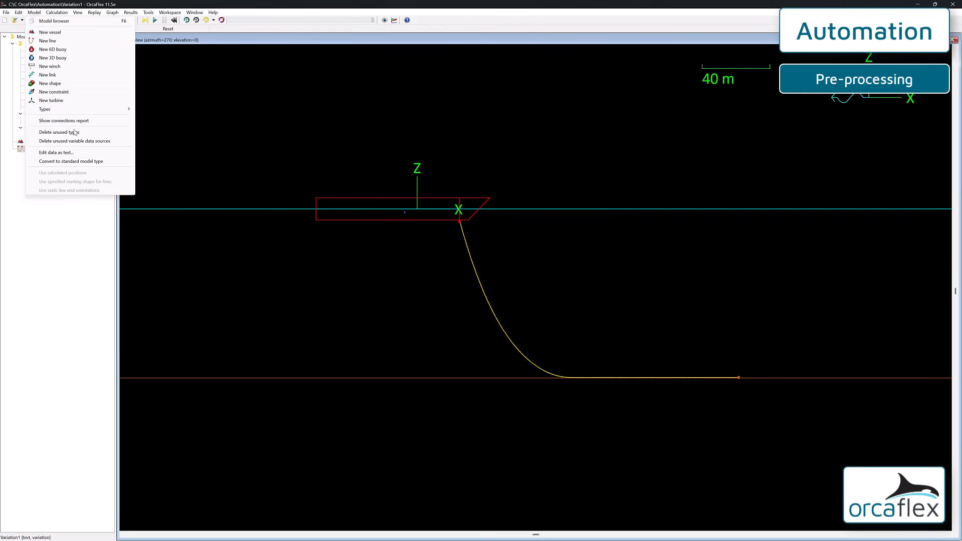
pyautogui.click(56, 152)
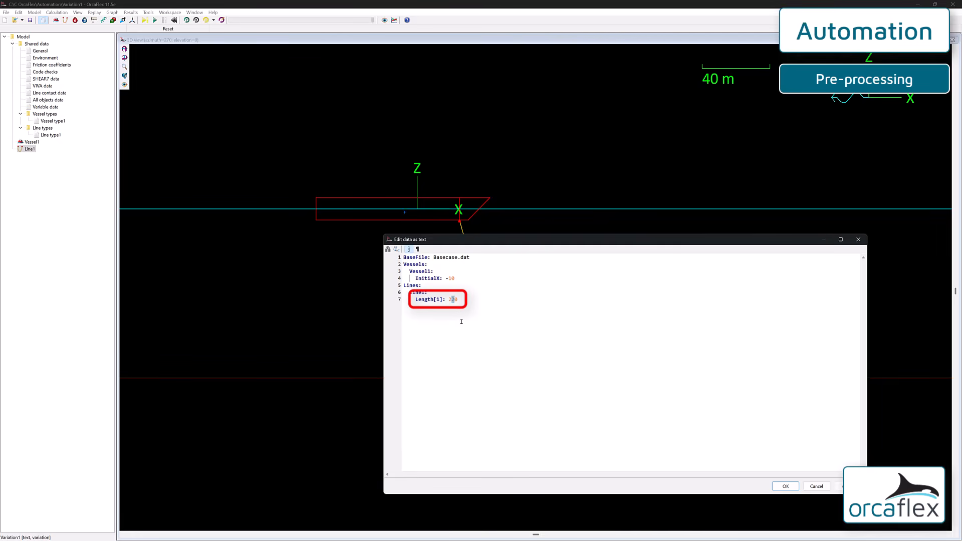
pyautogui.write('3')
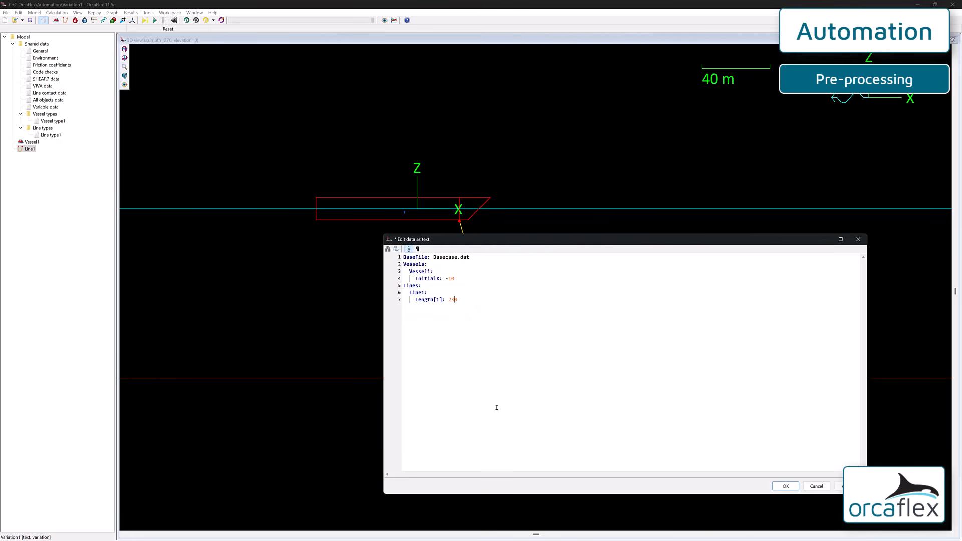
pyautogui.click(786, 486)
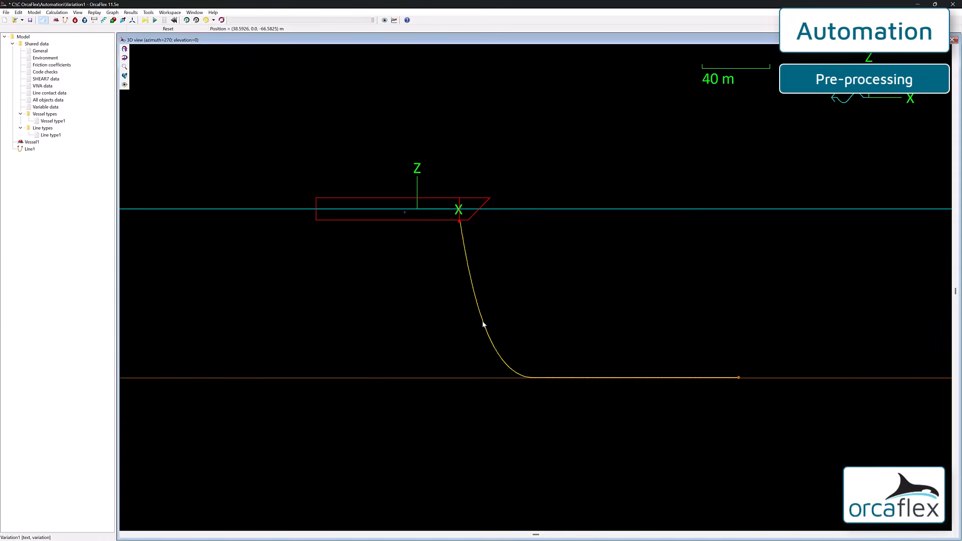
pyautogui.doubleClick(482, 323)
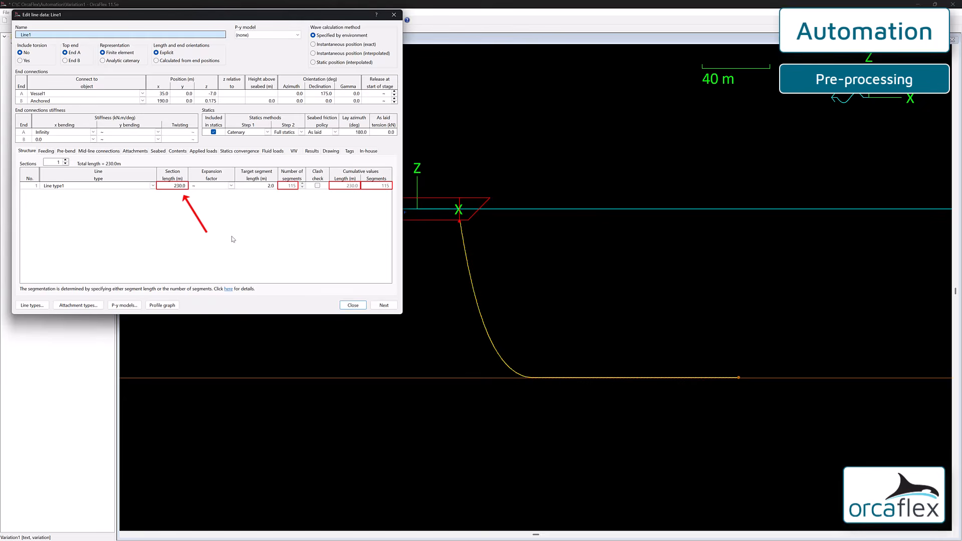
pyautogui.click(354, 305)
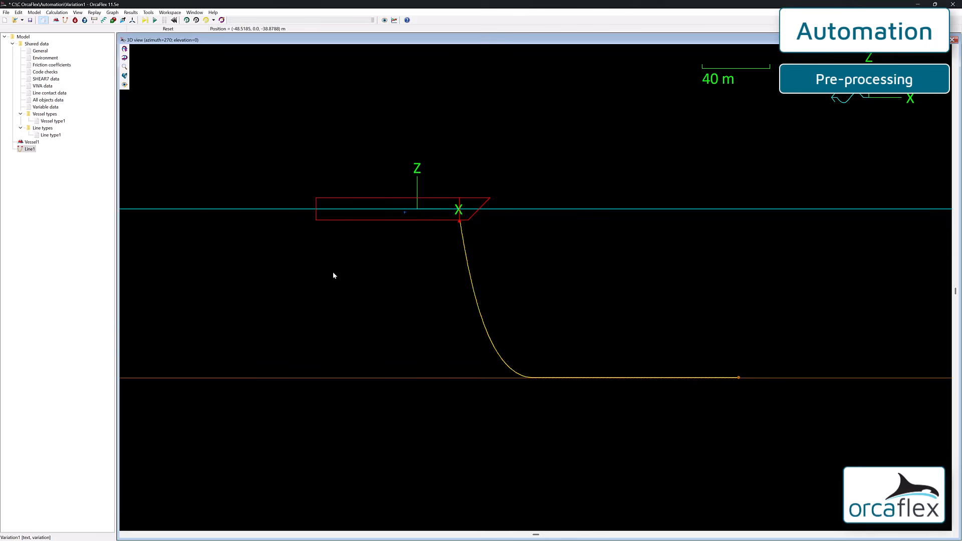
# Compare the current model's data with the Basecase.dat file.
pyautogui.click(6, 13)
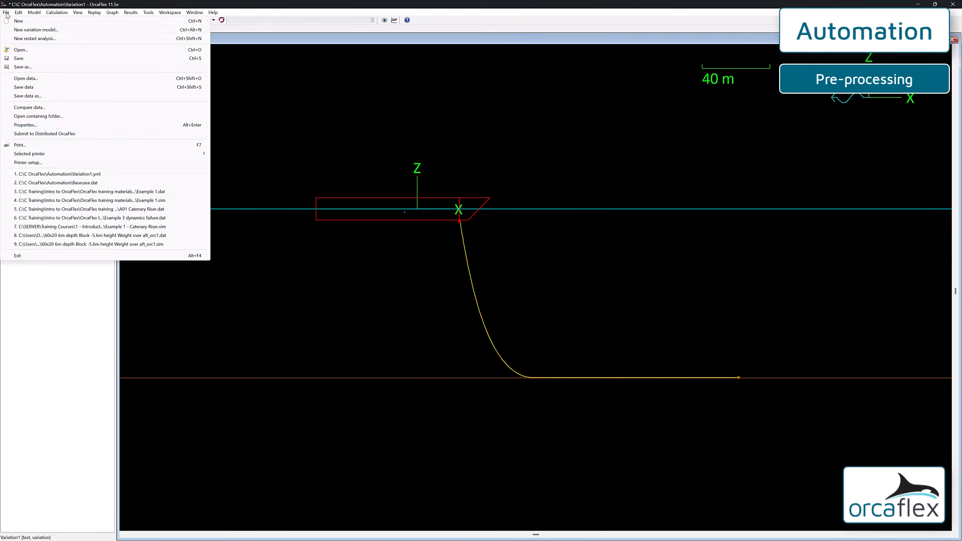
pyautogui.click(42, 108)
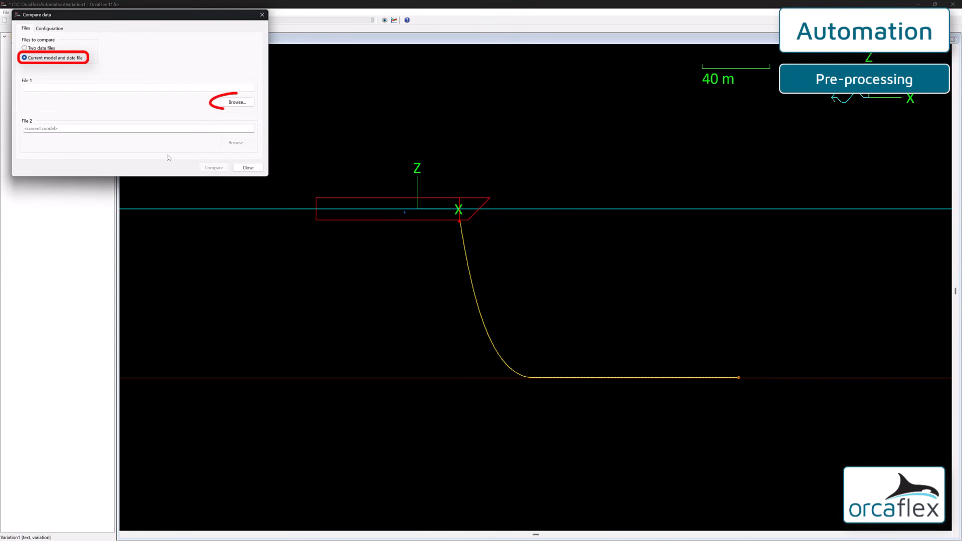
pyautogui.click(237, 103)
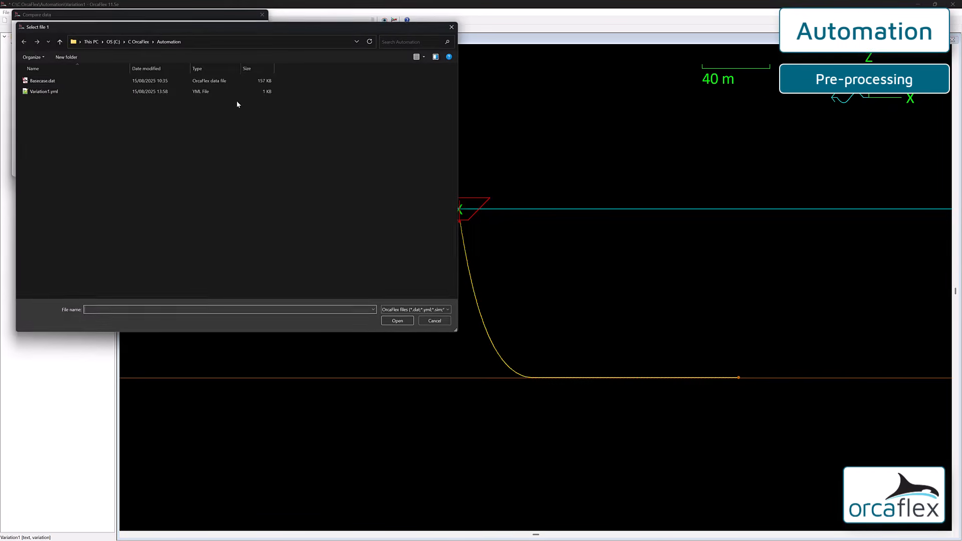
pyautogui.click(55, 80)
pyautogui.click(398, 322)
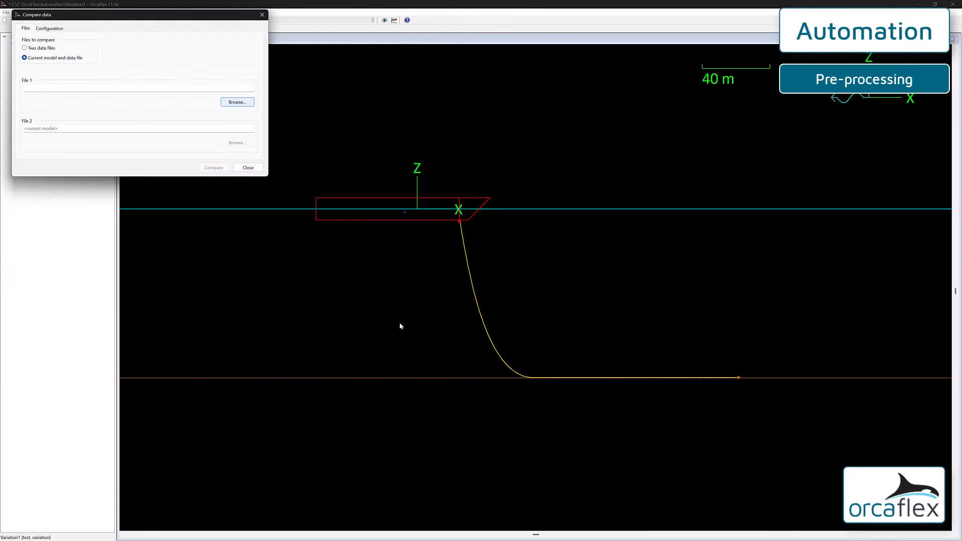
pyautogui.click(216, 167)
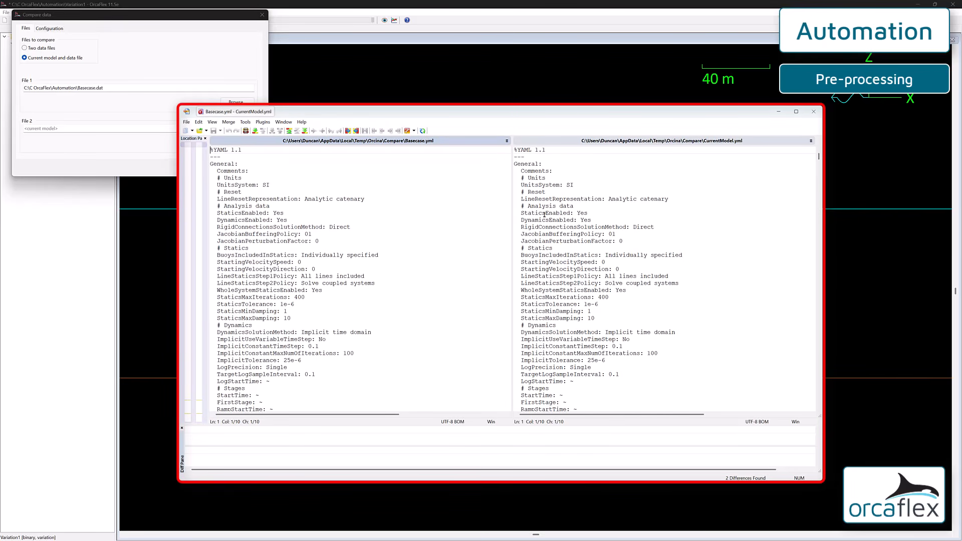
# Step through the differences between the base case and the current model, and close the comparison.
pyautogui.click(255, 130)
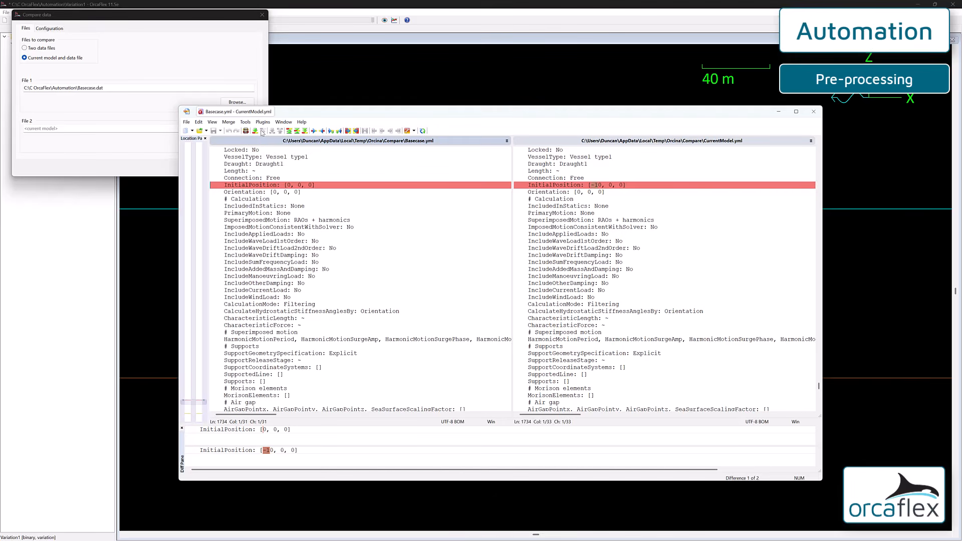
pyautogui.click(262, 131)
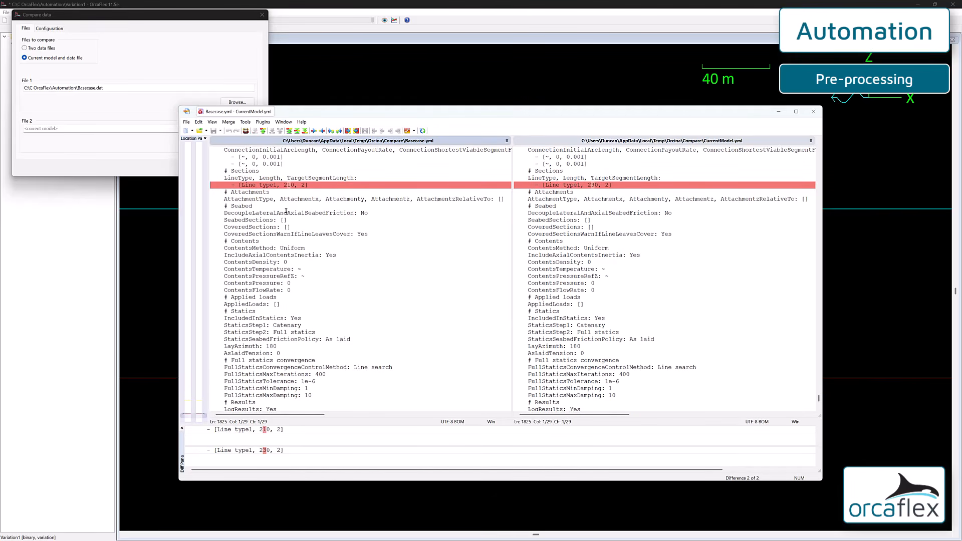
pyautogui.click(813, 112)
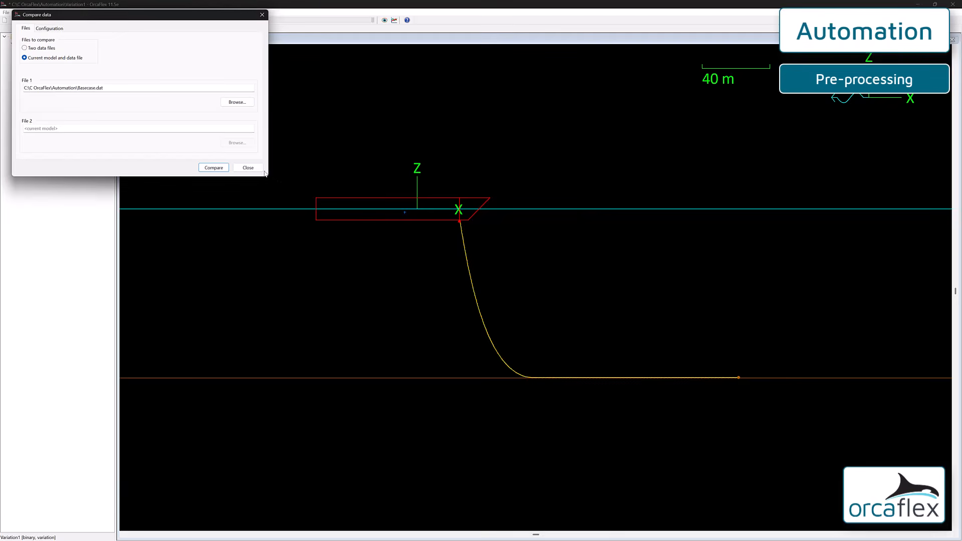
pyautogui.click(248, 168)
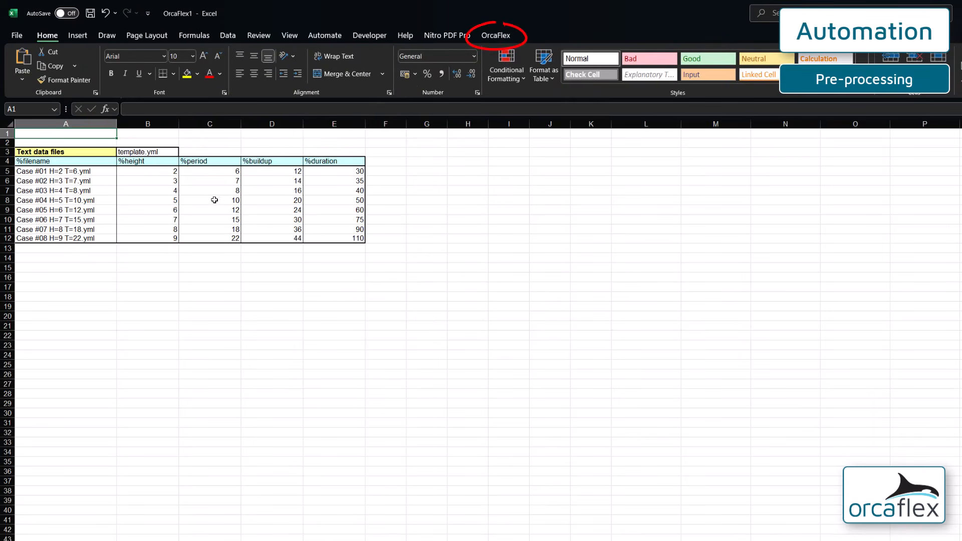
# View the OrcaFlex commands in Excel and open the OrcFxAPI folder in the OrcaFlex installation directory.
pyautogui.click(496, 35)
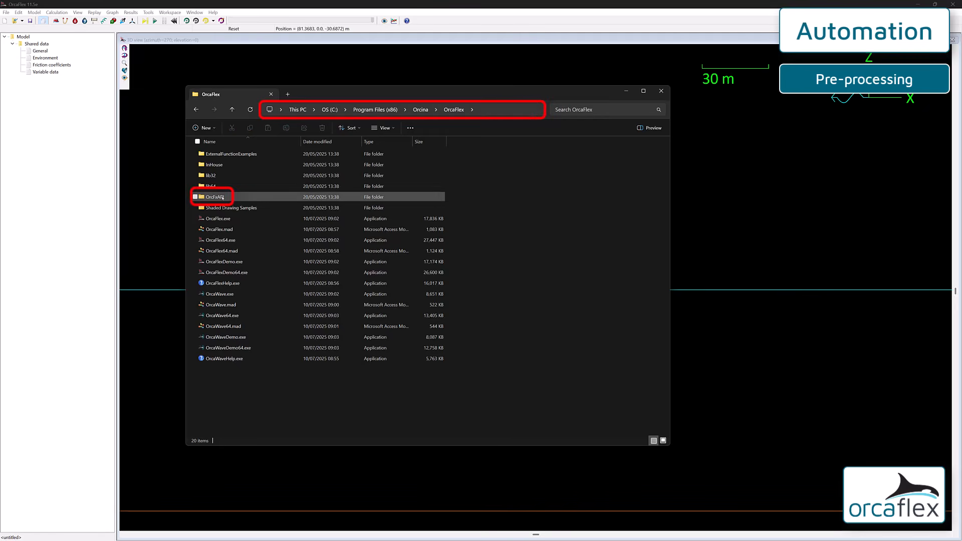
pyautogui.doubleClick(222, 197)
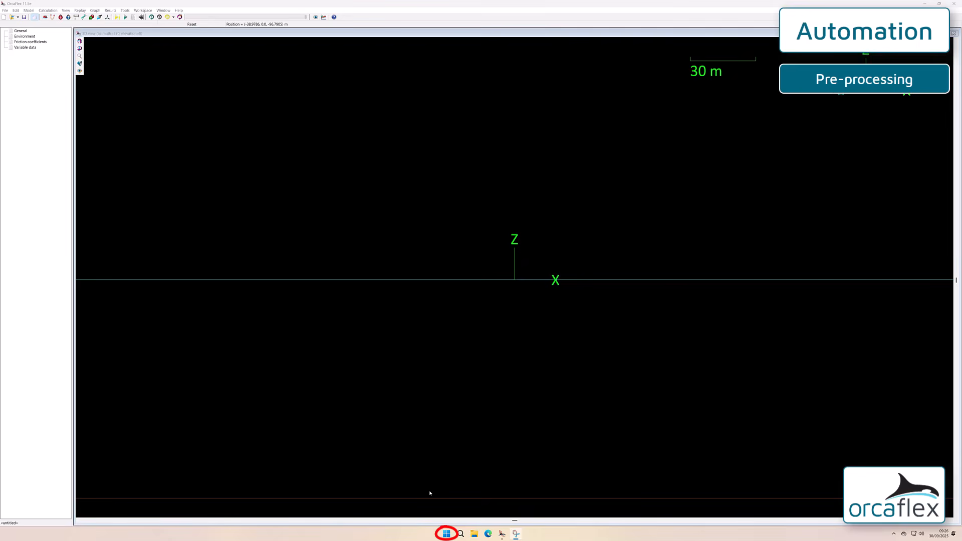
# Create a new OrcaFlex spreadsheet in Excel from the Orcina Software group of installed apps.
pyautogui.press('super')
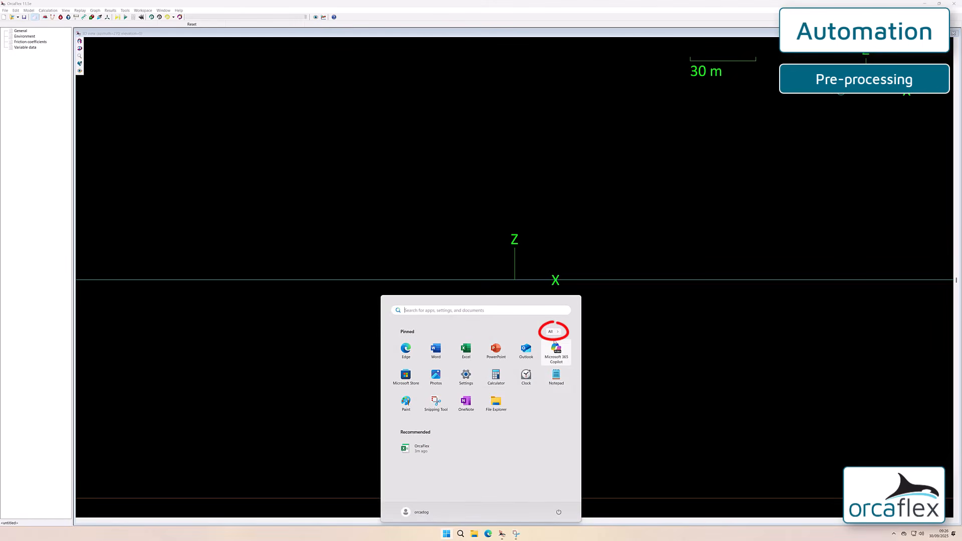
pyautogui.click(554, 333)
pyautogui.scroll(-5, 511, 358)
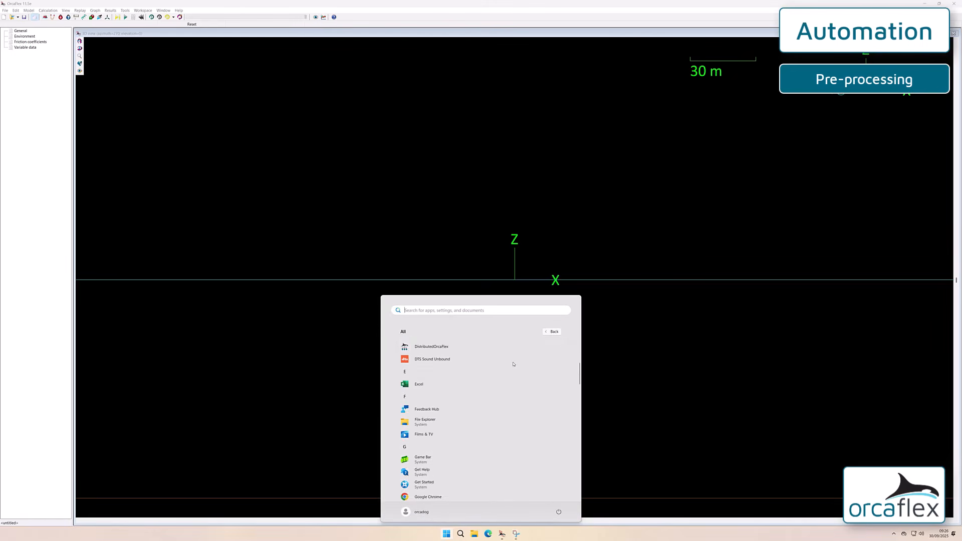
pyautogui.scroll(-10, 505, 379)
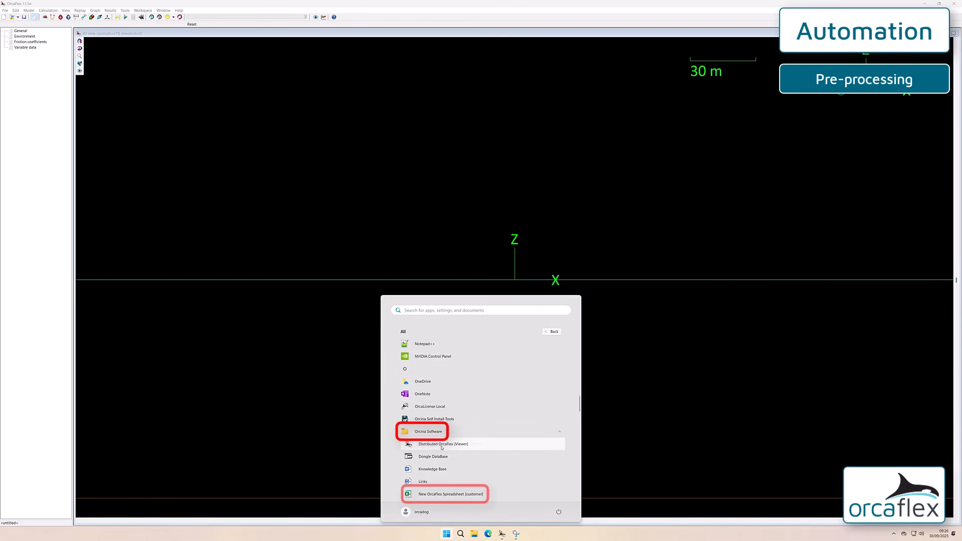
pyautogui.click(455, 494)
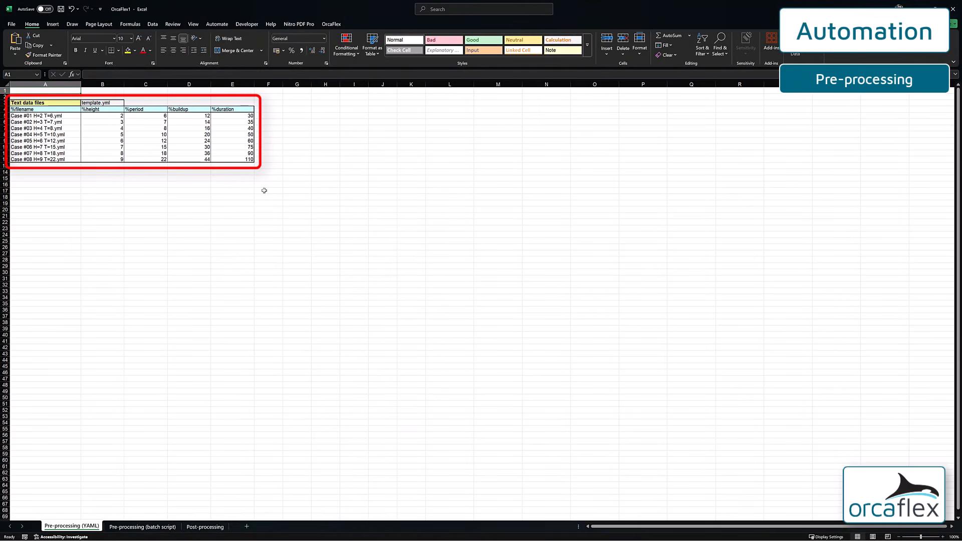
# Display the OrcaFlex commands in Excel, review the batch script pre-processing sheet, and return to the YAML pre-processing sheet.
pyautogui.click(332, 23)
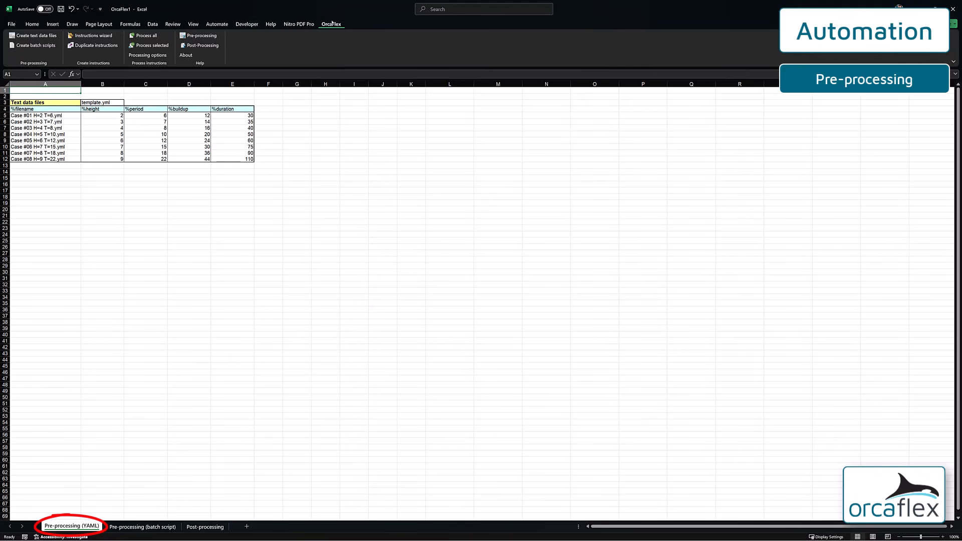
pyautogui.click(147, 527)
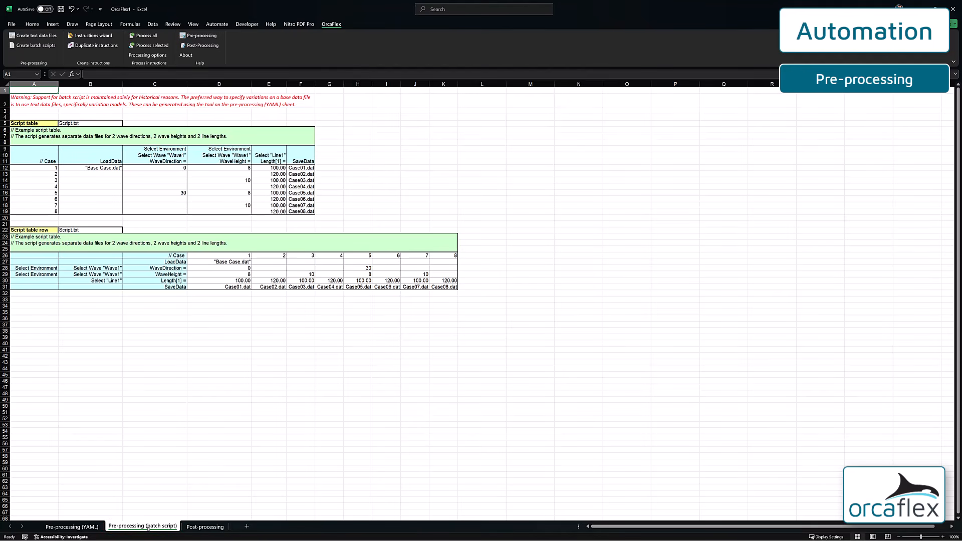
pyautogui.click(72, 527)
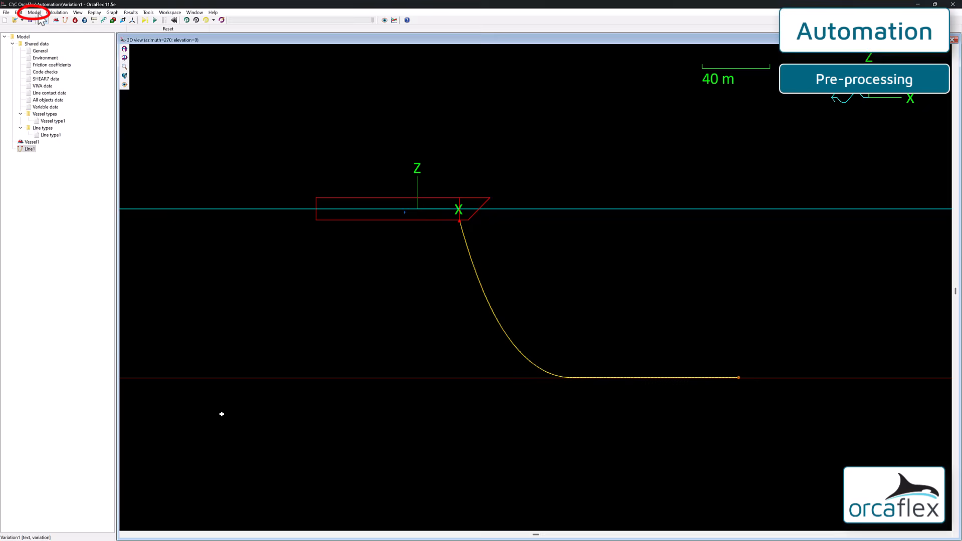
# Open the Variation1 model's data for editing as text in OrcaFlex.
pyautogui.click(34, 12)
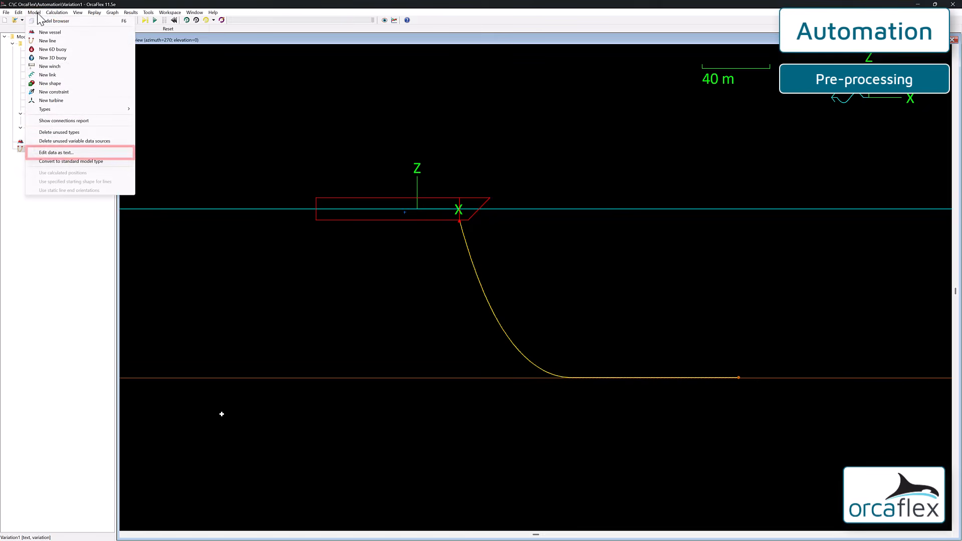
pyautogui.click(72, 152)
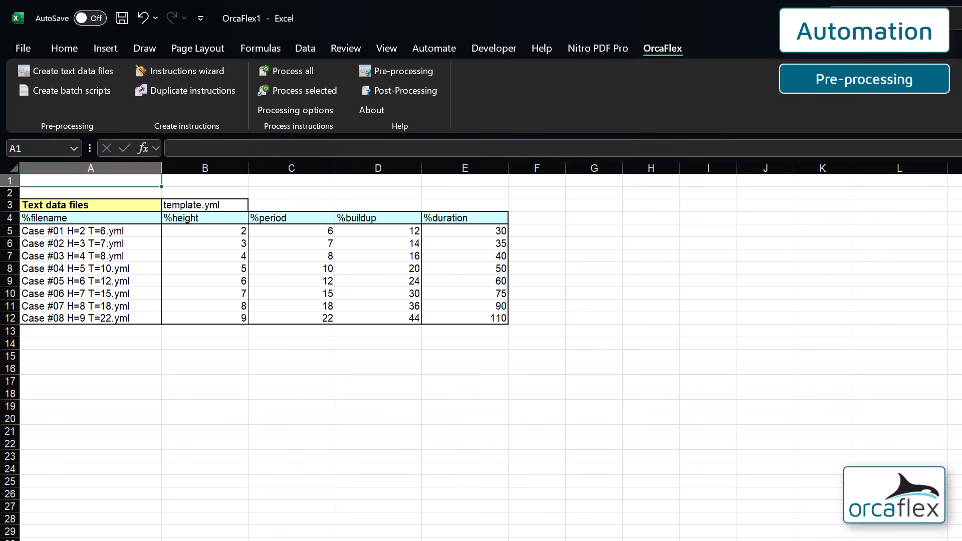
# Insert a new column before %buildup in the Excel text data files table and name its variable %length.
pyautogui.click(378, 167)
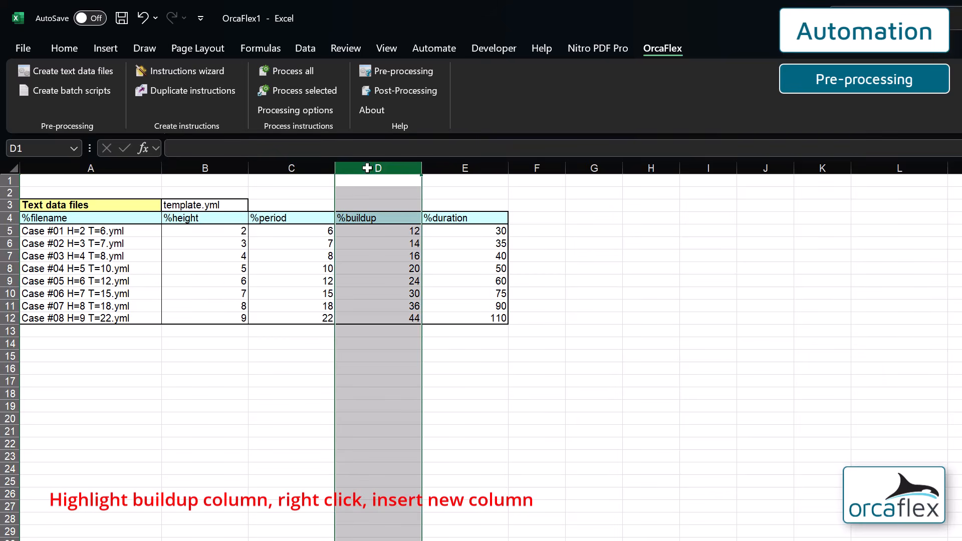
pyautogui.rightClick(371, 170)
pyautogui.click(427, 323)
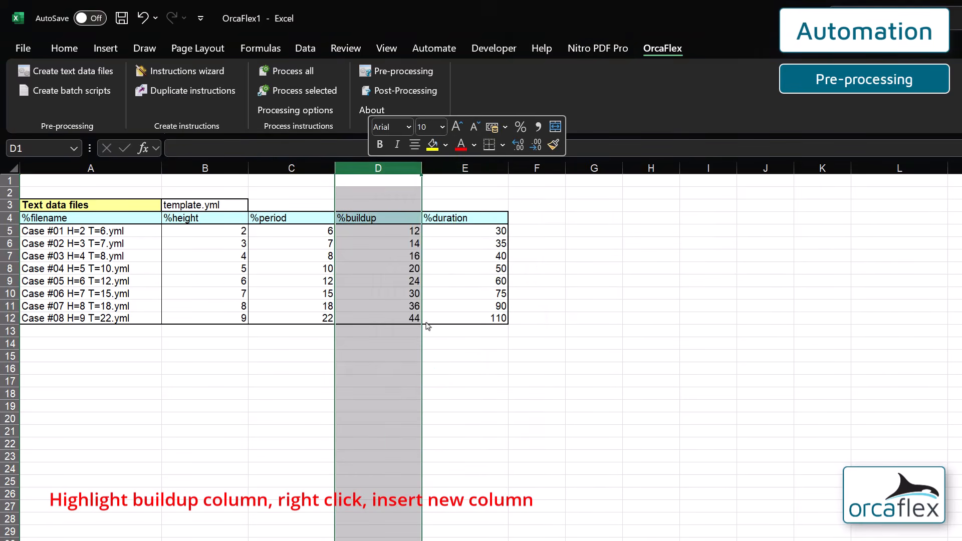
pyautogui.click(554, 420)
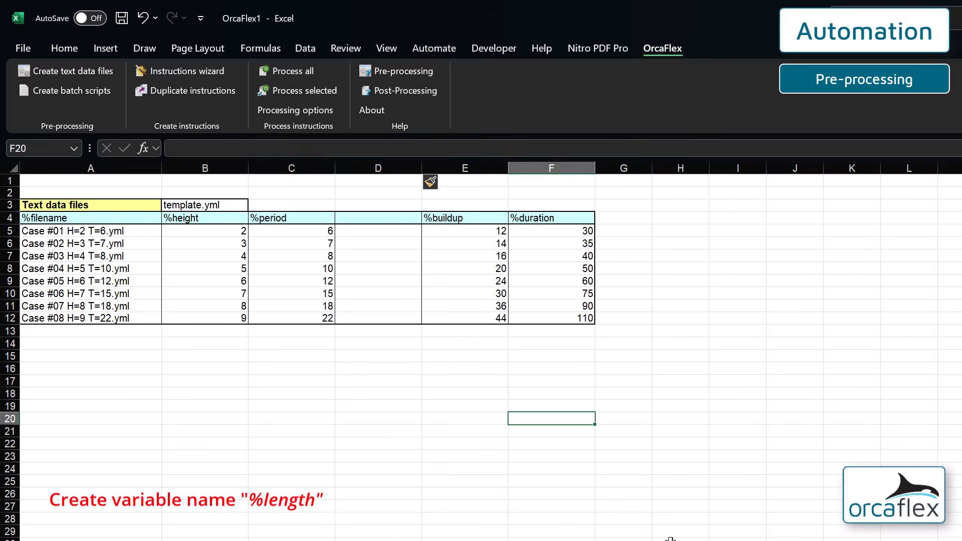
pyautogui.click(373, 220)
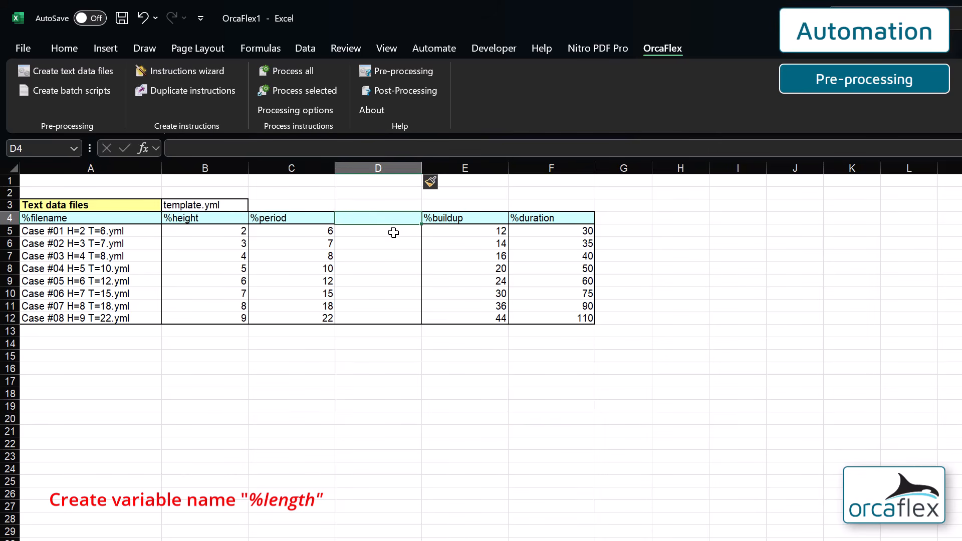
pyautogui.write('%length')
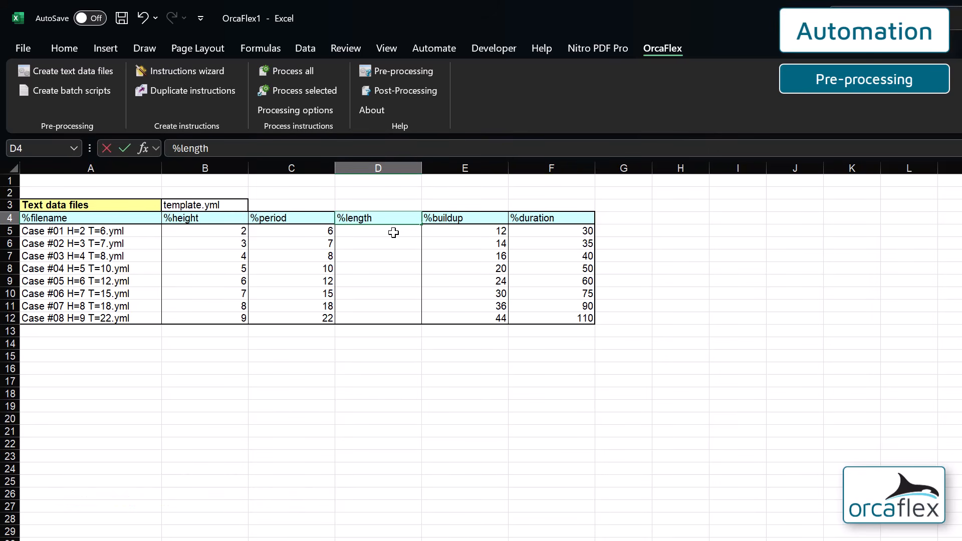
pyautogui.press('Return')
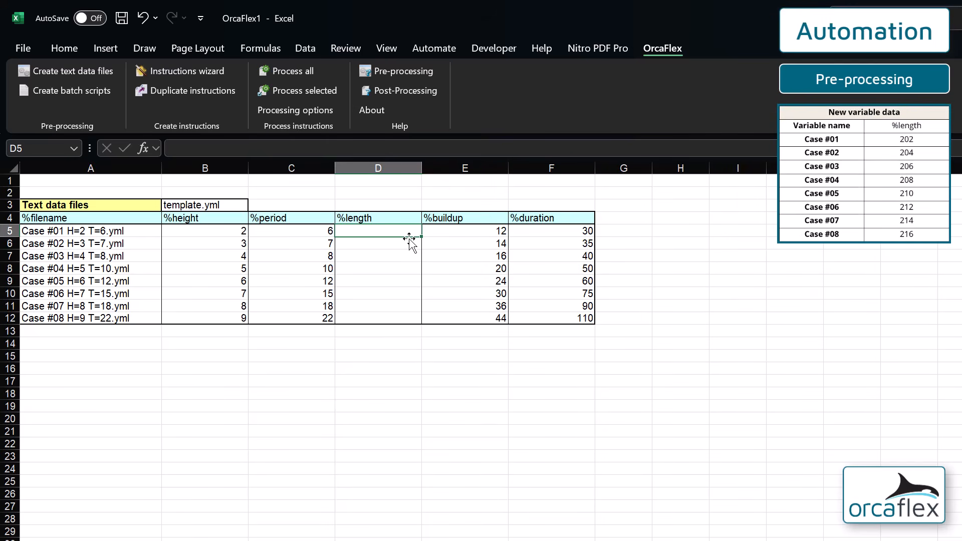
# Enter %length values 202 and 204 for the first two cases and fill the series to Case #08 without formatting.
pyautogui.write('202')
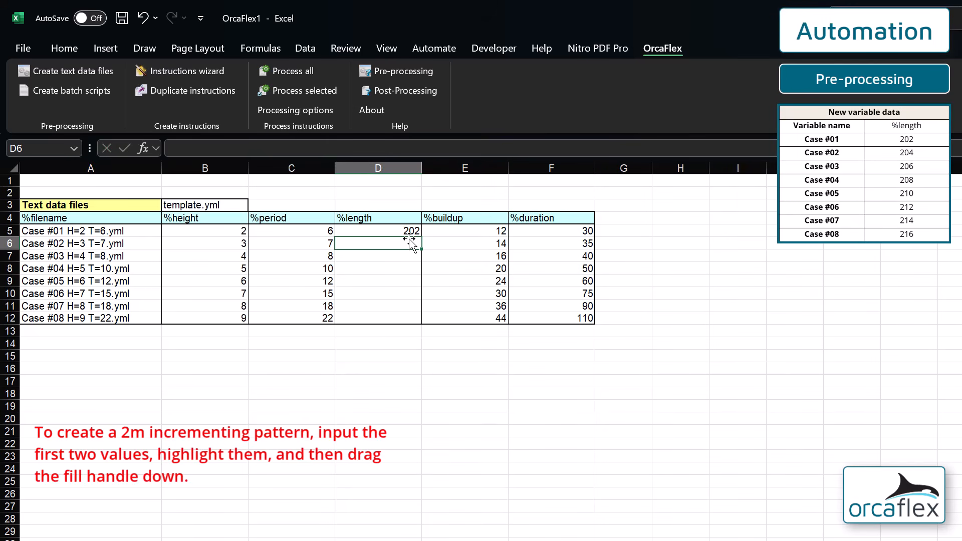
pyautogui.write('204')
pyautogui.press('Return')
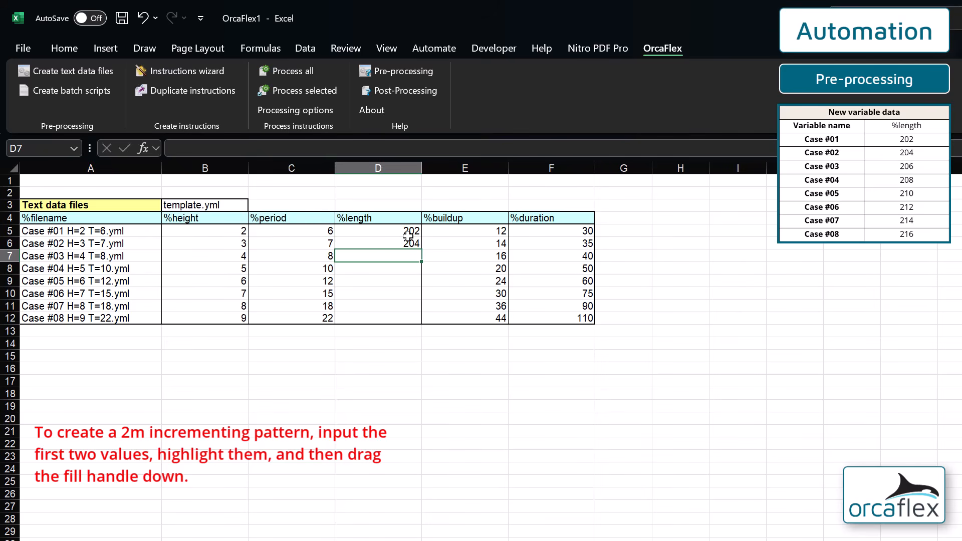
pyautogui.moveTo(410, 232); pyautogui.dragTo(417, 251)
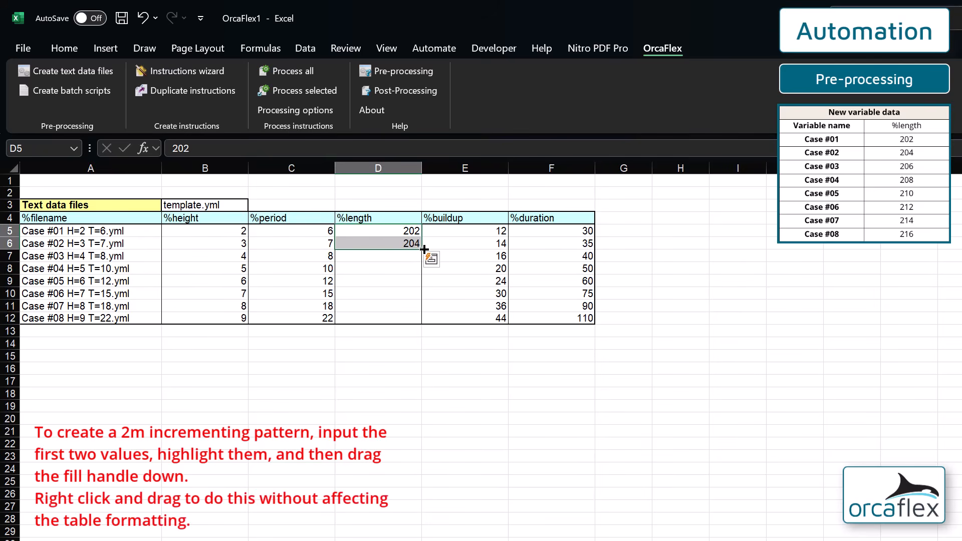
pyautogui.moveTo(423, 249); pyautogui.dragTo(417, 325, button='right')
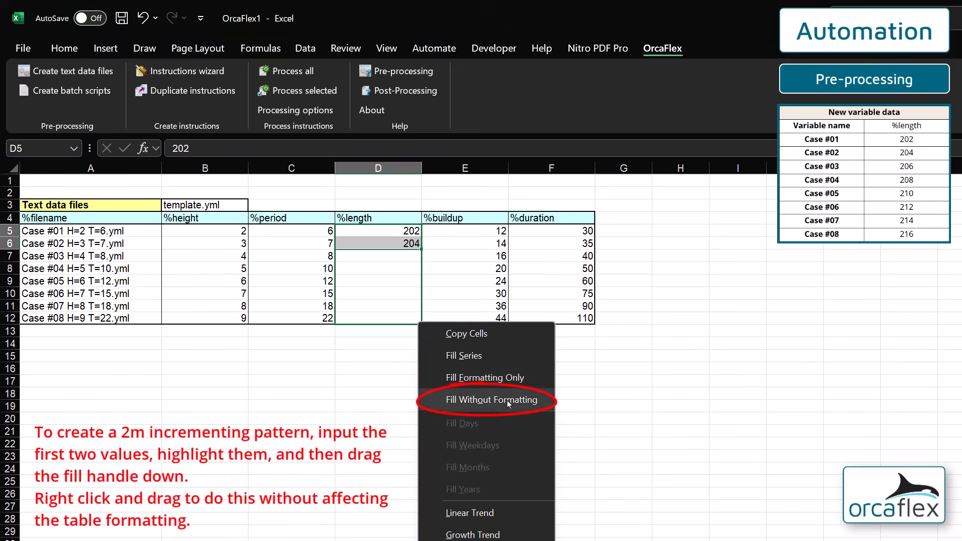
pyautogui.click(491, 399)
pyautogui.click(673, 333)
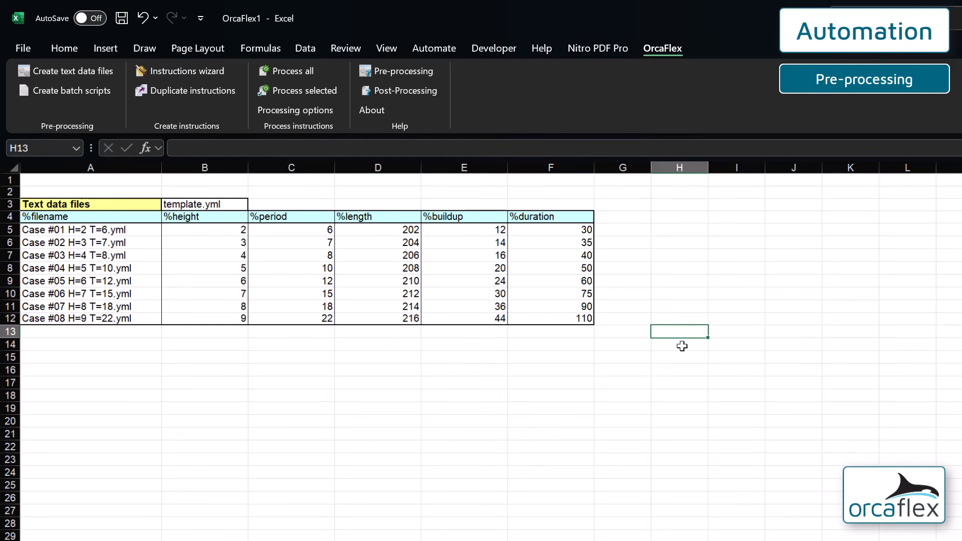
# Examine how the length, build-up, duration and filename cells of Case #01 are defined.
pyautogui.click(398, 233)
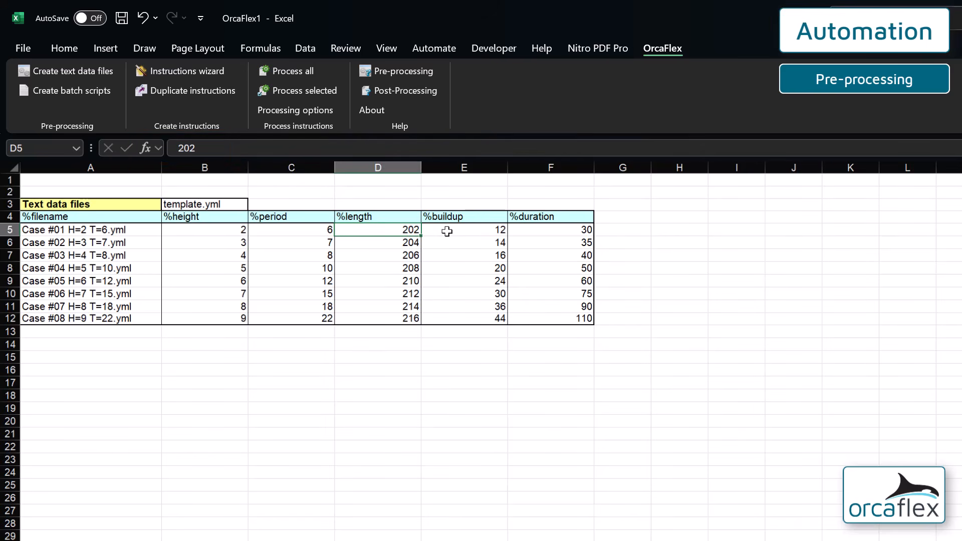
pyautogui.click(468, 229)
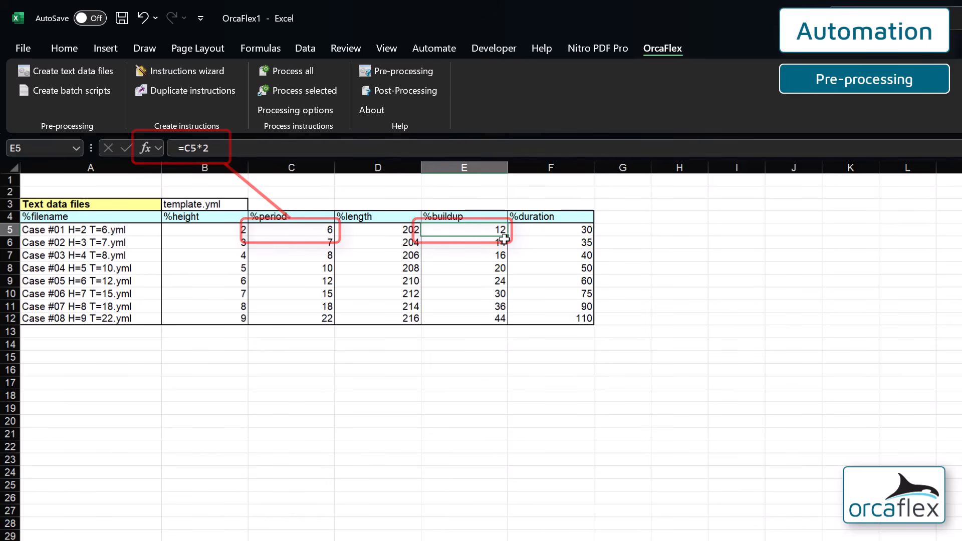
pyautogui.click(548, 229)
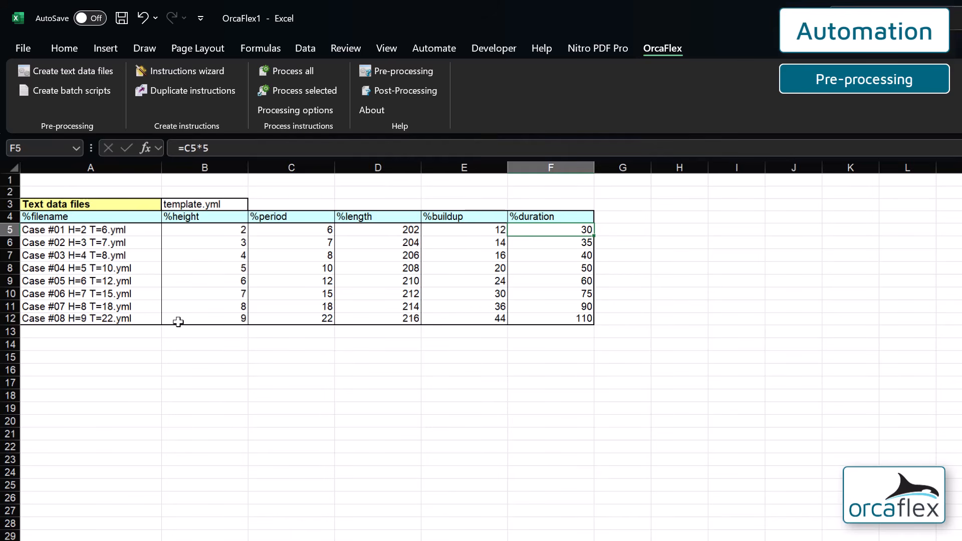
pyautogui.click(130, 231)
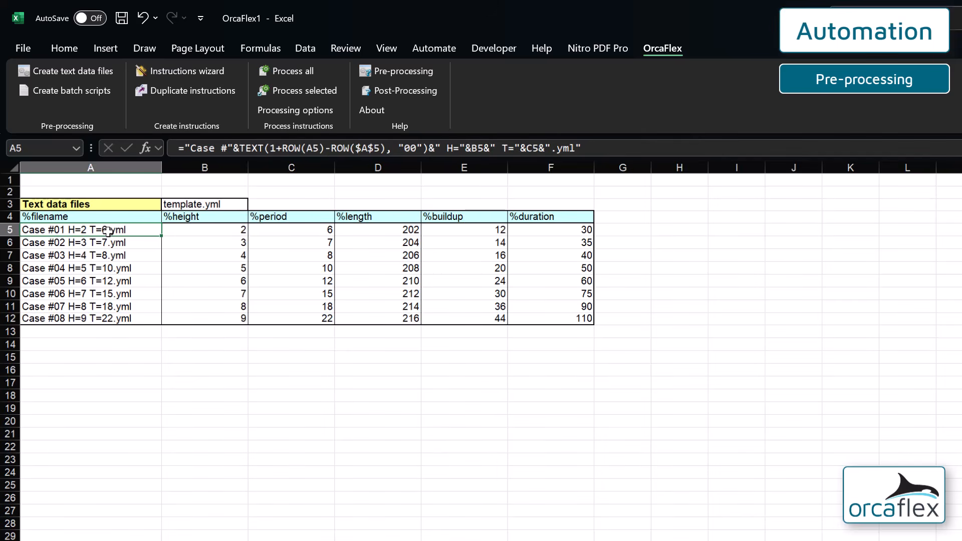
# Clear the file names of Case #02 to Case #08 in cells A6:A12.
pyautogui.moveTo(107, 242); pyautogui.dragTo(142, 321)
pyautogui.hotkey('ctrl', 'v')
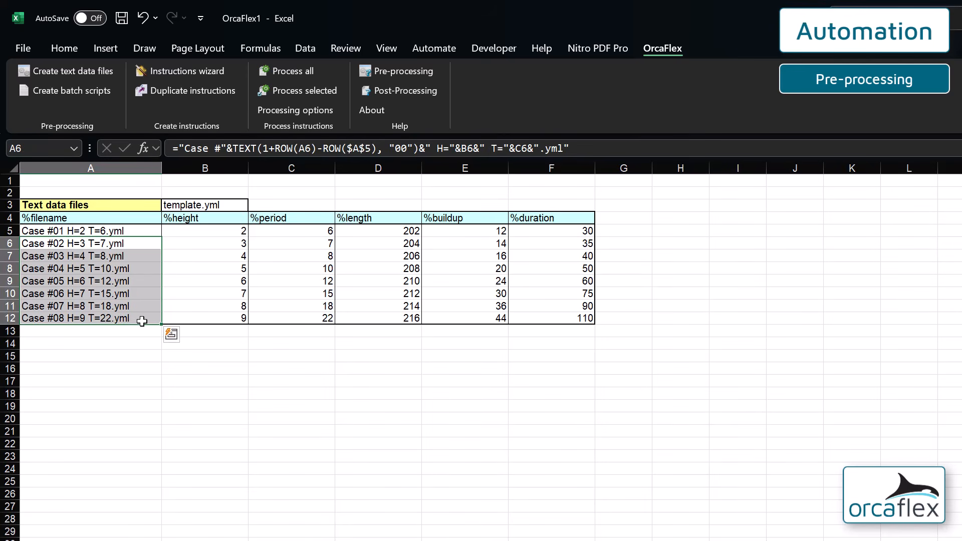
pyautogui.press('Delete')
pyautogui.click(142, 305)
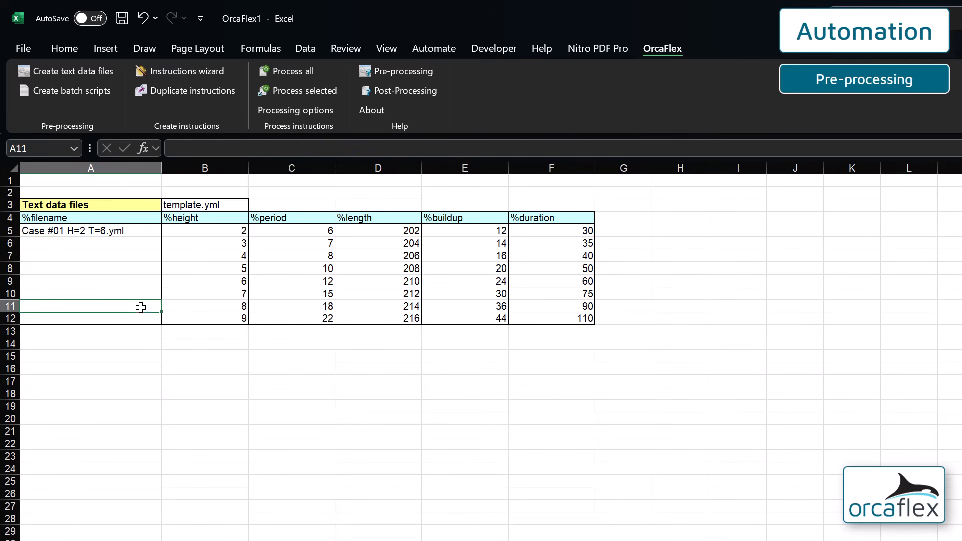
# Fill the Case #01 filename formula from A5 down to row 12 without formatting.
pyautogui.click(135, 231)
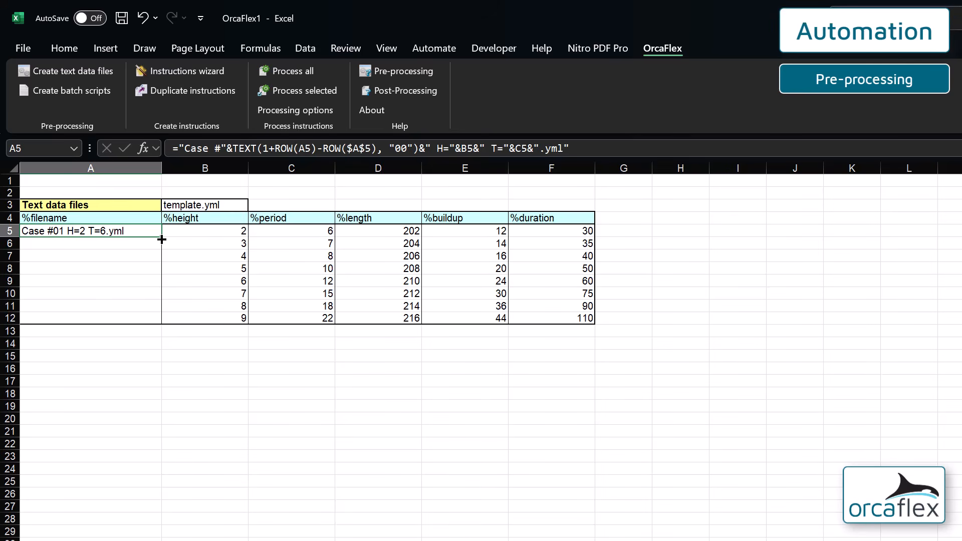
pyautogui.moveTo(162, 238); pyautogui.dragTo(156, 325)
pyautogui.moveTo(155, 323); pyautogui.dragTo(156, 323, button='right')
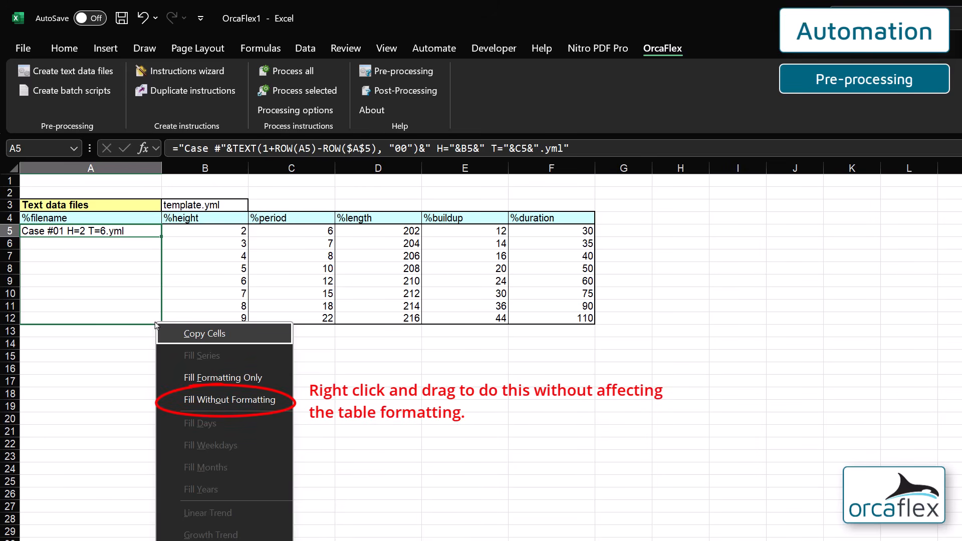
pyautogui.click(223, 400)
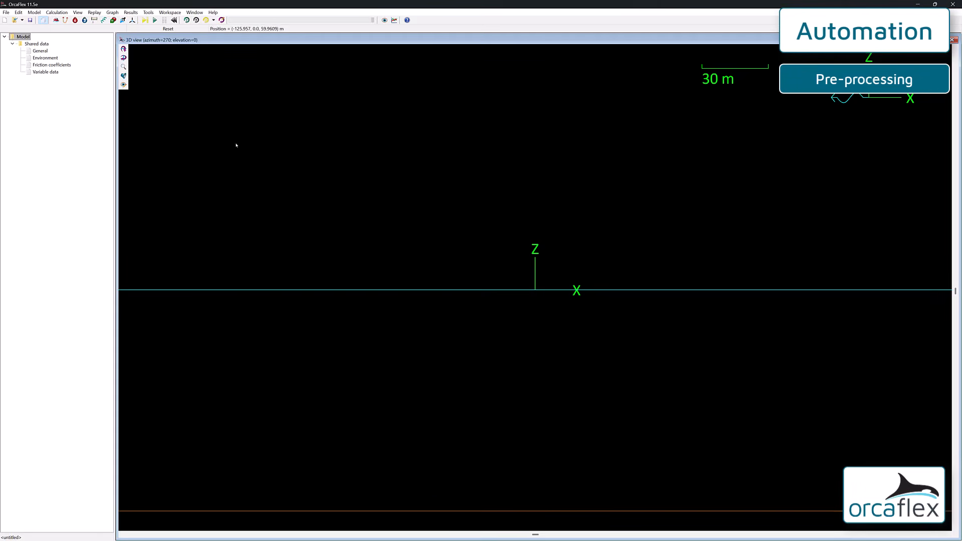
# Switch to OrcaFlex and create a new variation model with Basecase.dat as its parent file.
pyautogui.click(8, 12)
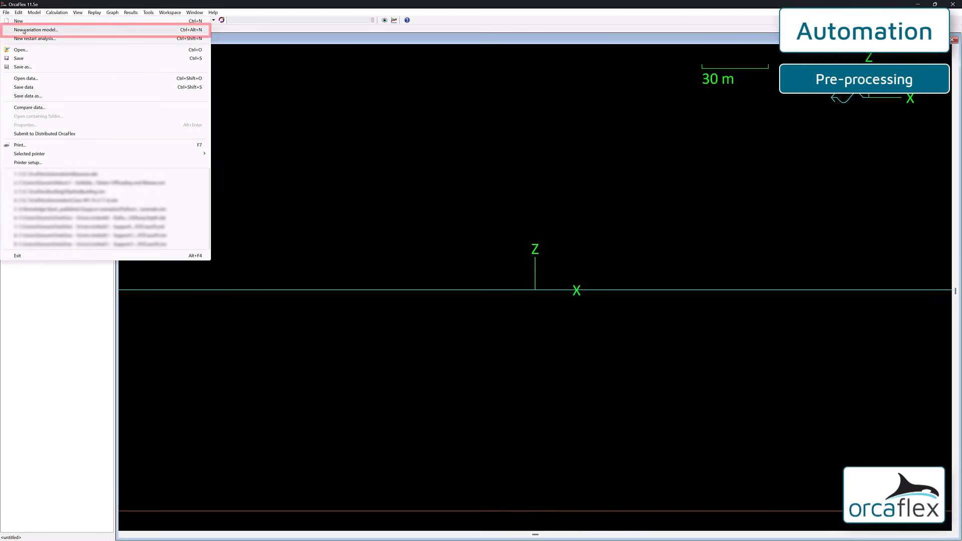
pyautogui.click(24, 30)
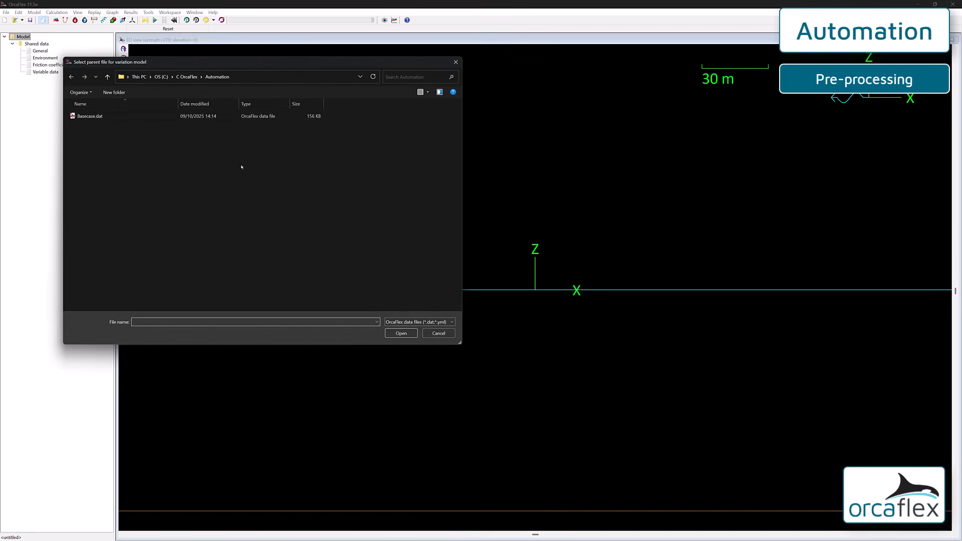
pyautogui.click(131, 116)
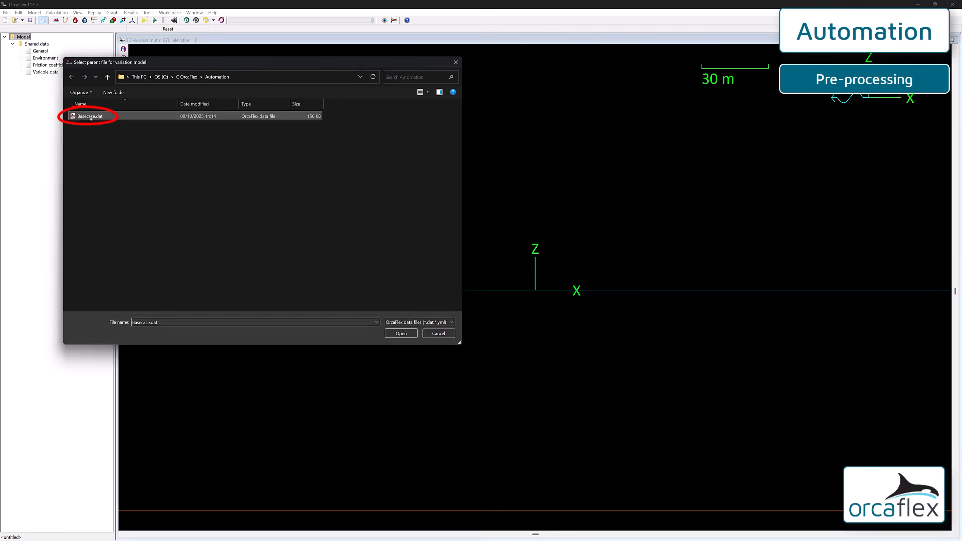
pyautogui.click(400, 333)
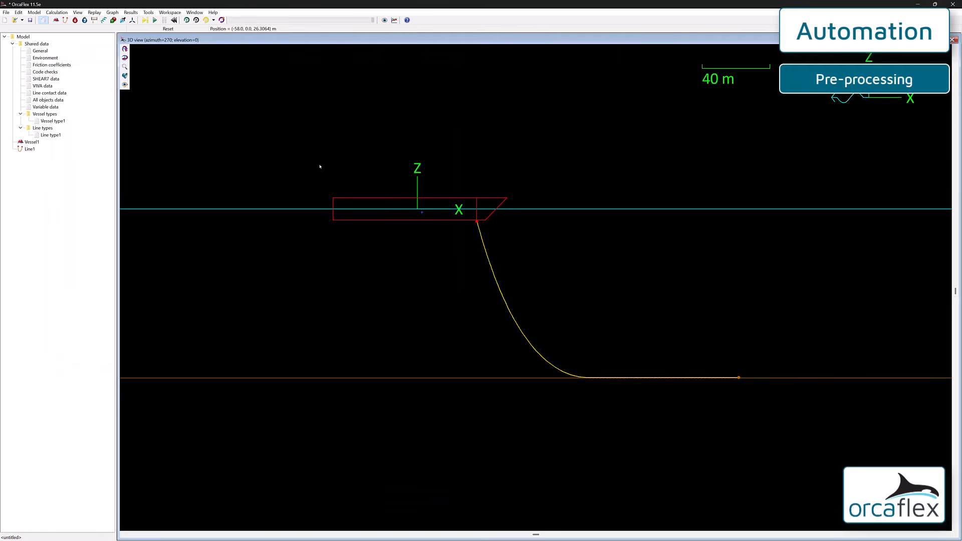
# Set the durations of stages 0 and 1 to 1 s in the general analysis data.
pyautogui.doubleClick(44, 51)
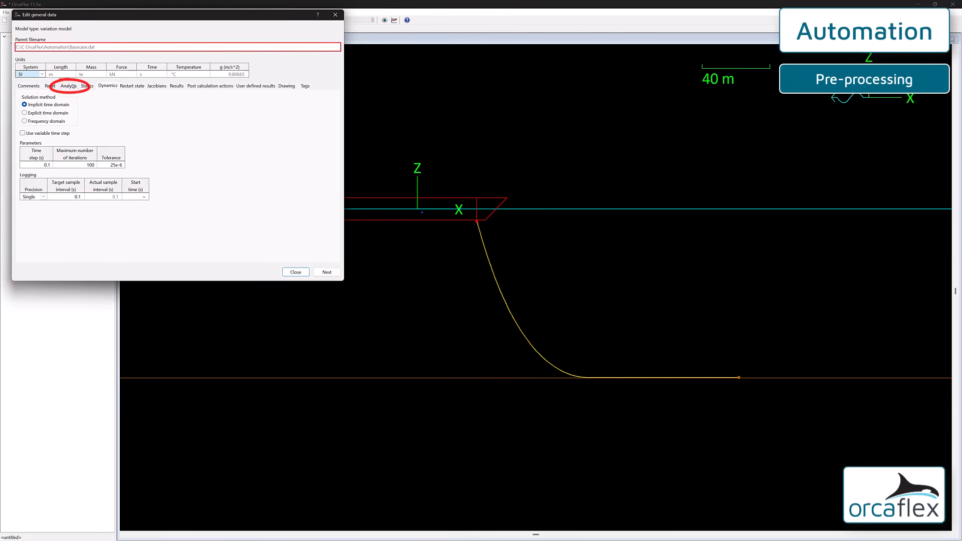
pyautogui.click(69, 86)
pyautogui.click(213, 121)
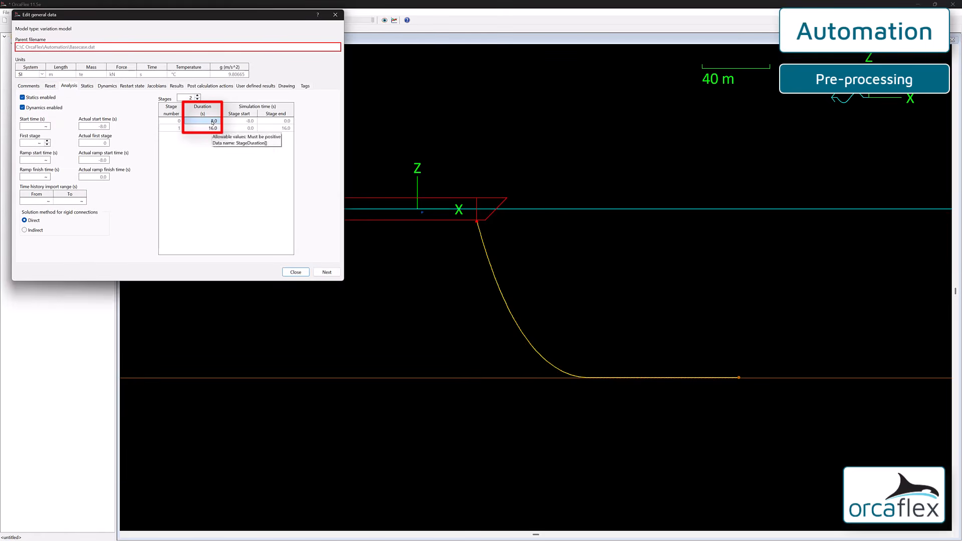
pyautogui.write('1')
pyautogui.press('Return')
pyautogui.write('1')
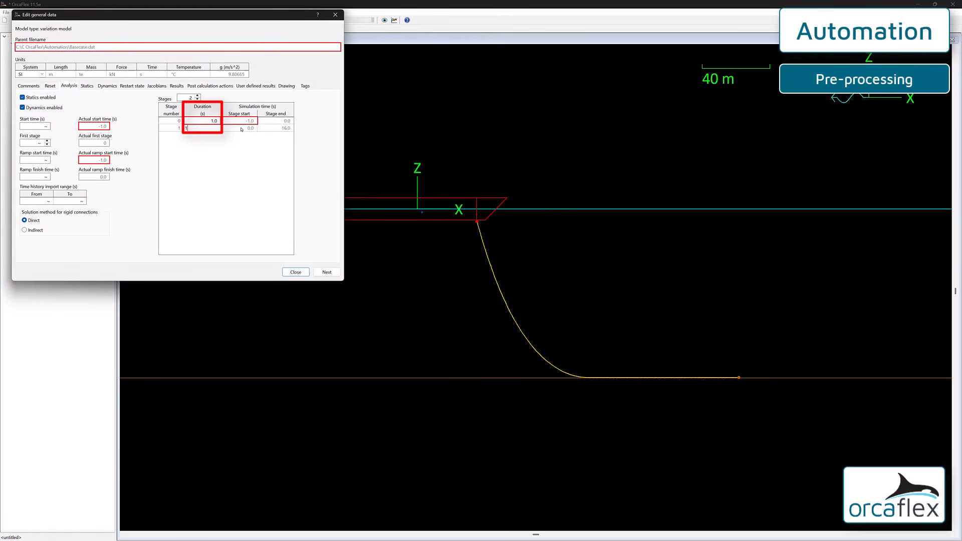
pyautogui.press('Return')
pyautogui.click(296, 272)
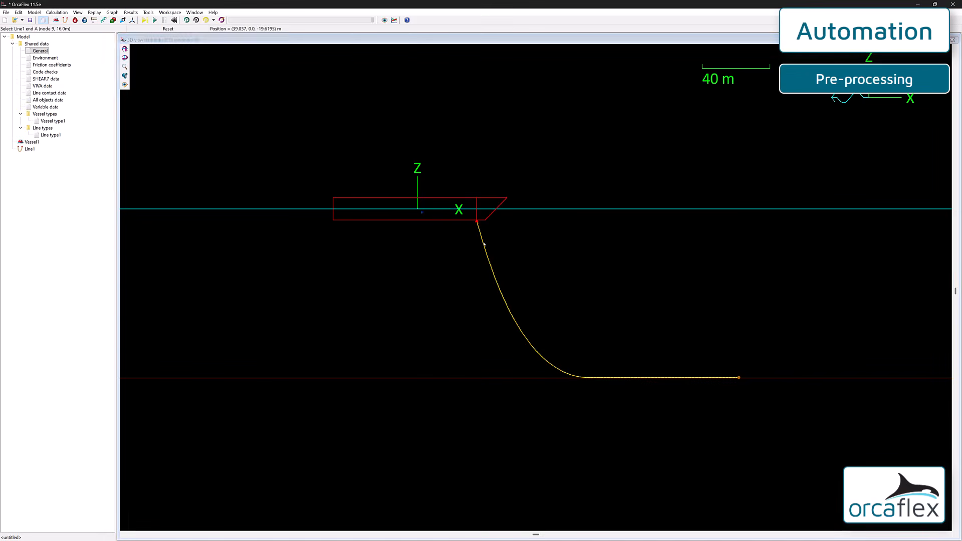
# Set the section length of Line1 to 200 m in its structure data.
pyautogui.doubleClick(484, 244)
pyautogui.click(189, 188)
pyautogui.write('2')
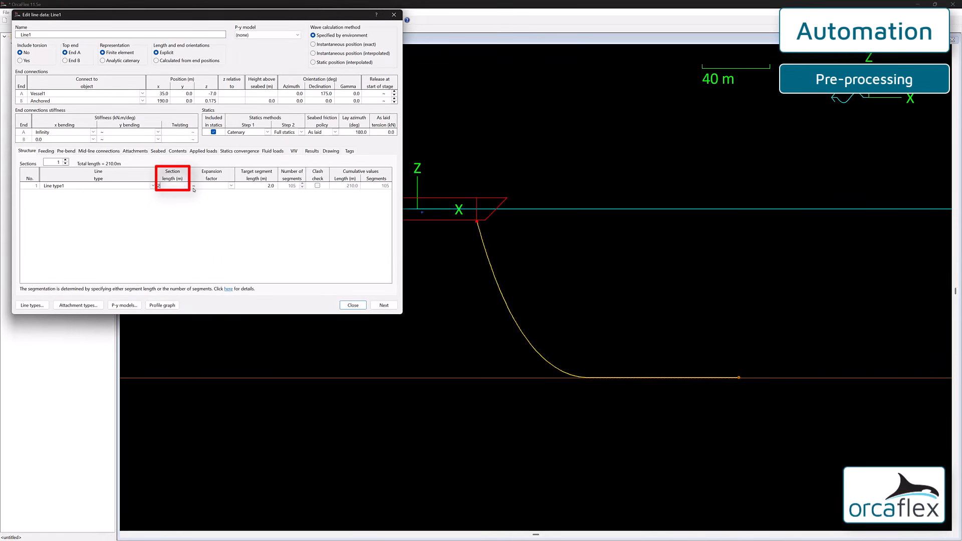
pyautogui.write('00')
pyautogui.press('Return')
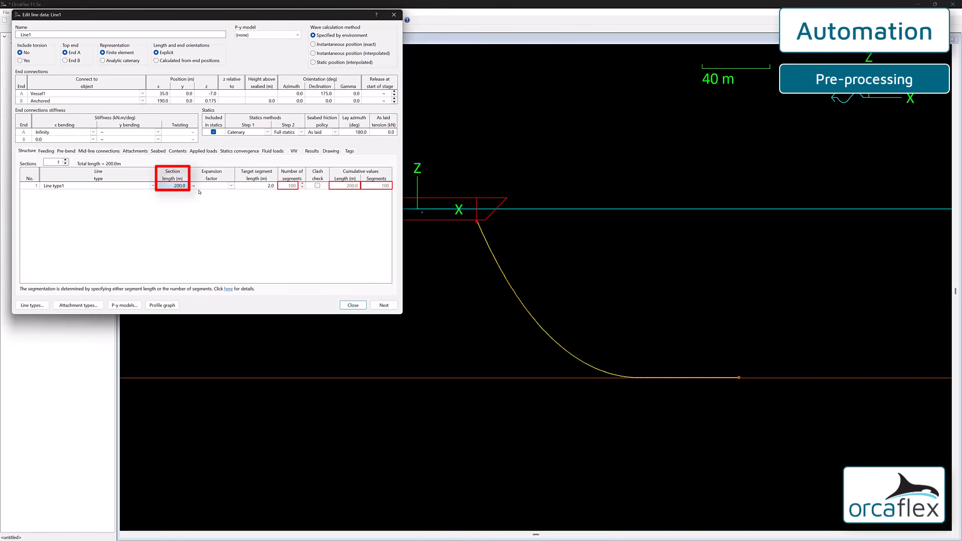
pyautogui.click(353, 305)
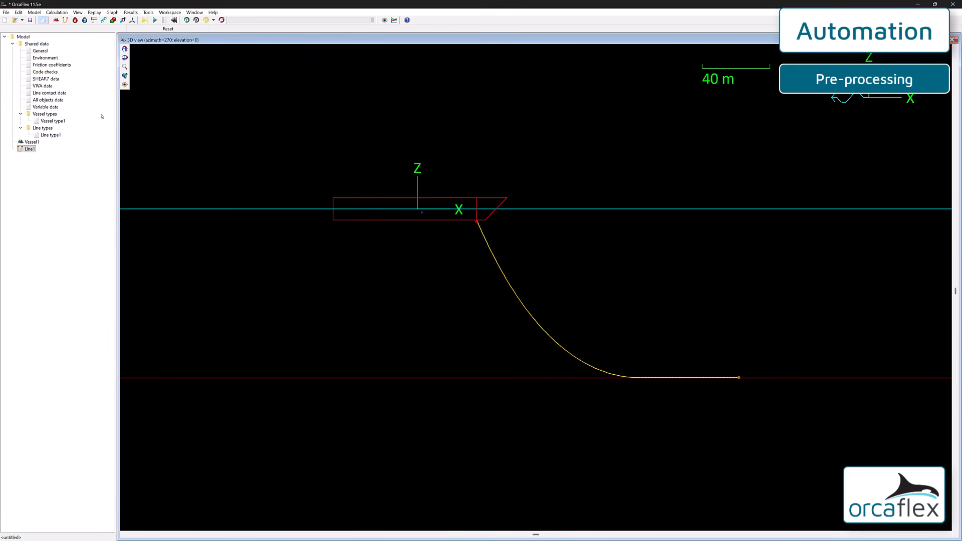
# Set the height of Wave1 to 1 m and its period to 1 s in the environment data.
pyautogui.click(50, 59)
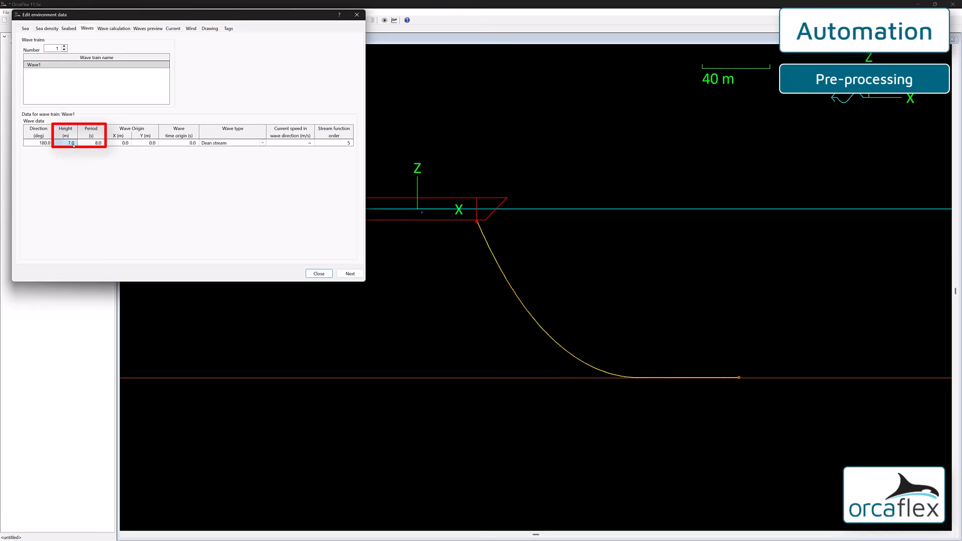
pyautogui.write('1')
pyautogui.press('Tab')
pyautogui.write('1')
pyautogui.press('Tab')
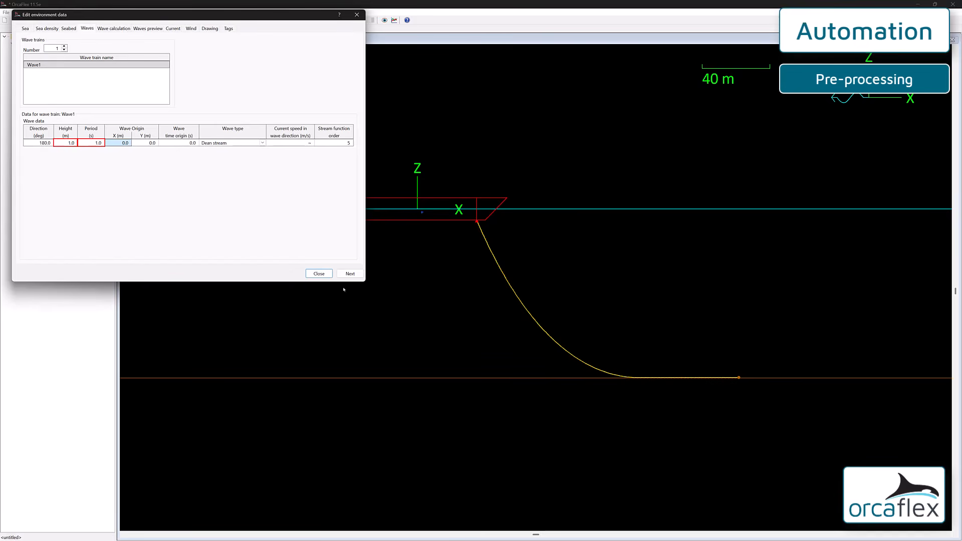
# Close the environment data and save the variation model as the text data file template.yml in the Automation folder.
pyautogui.click(319, 273)
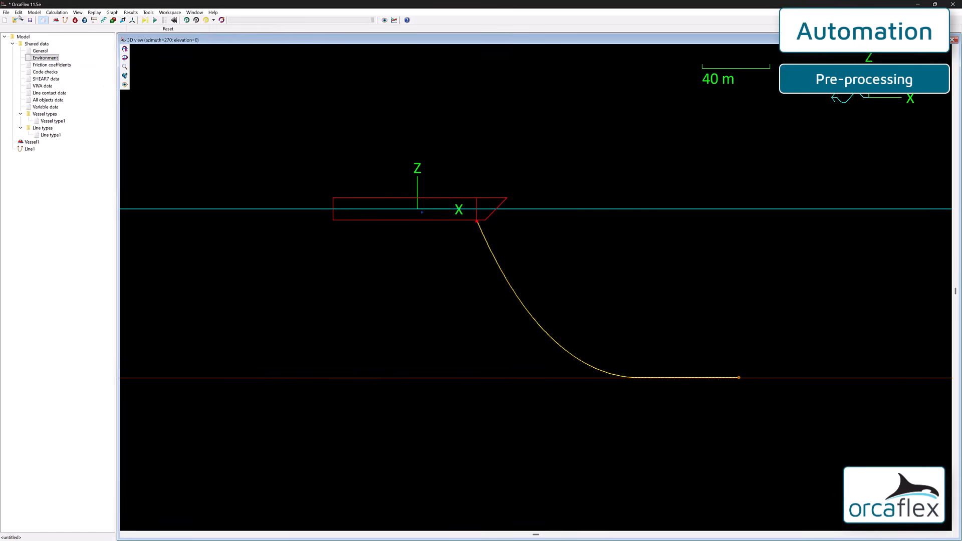
pyautogui.click(30, 20)
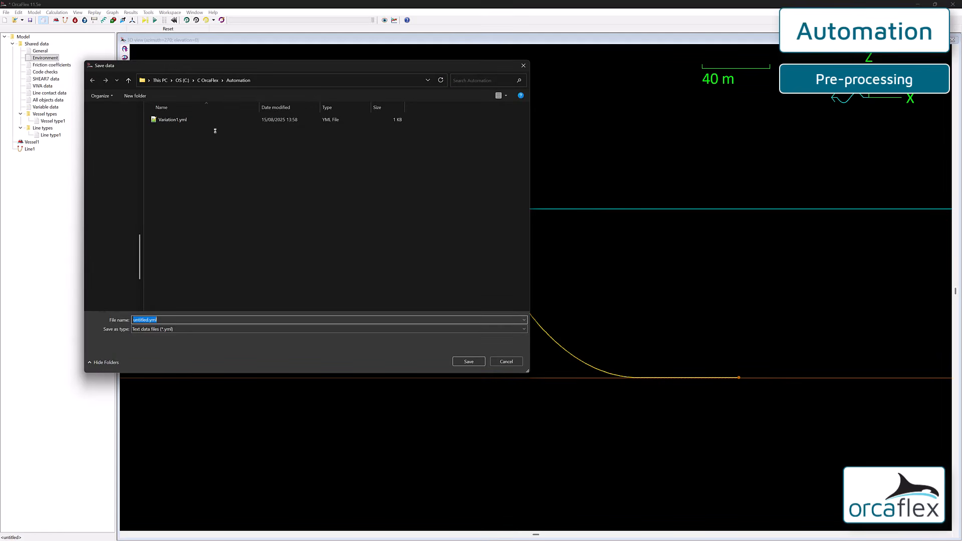
pyautogui.write('template')
pyautogui.press('Return')
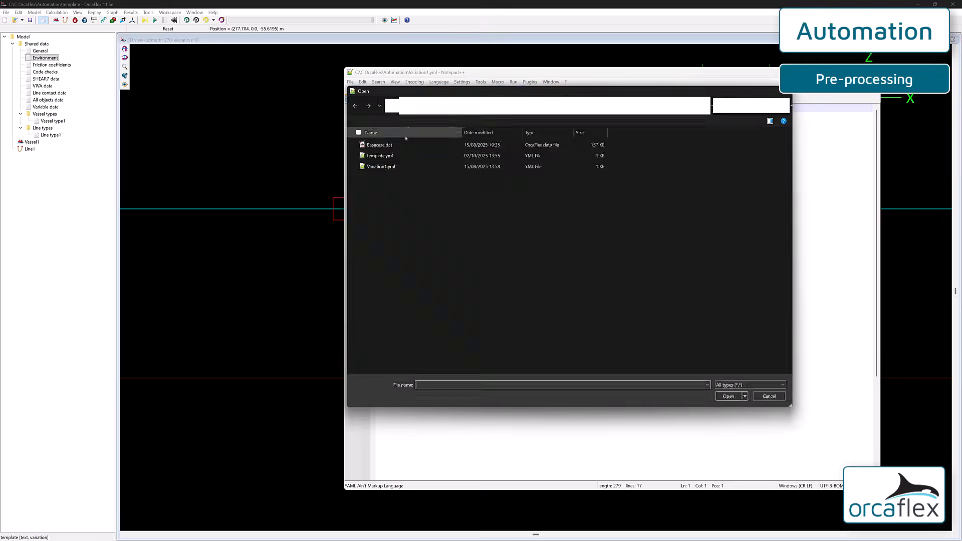
# Open template.yml in Notepad++ and replace the StageDuration[1] and StageDuration[2] values with %buildup and %duration.
pyautogui.doubleClick(382, 156)
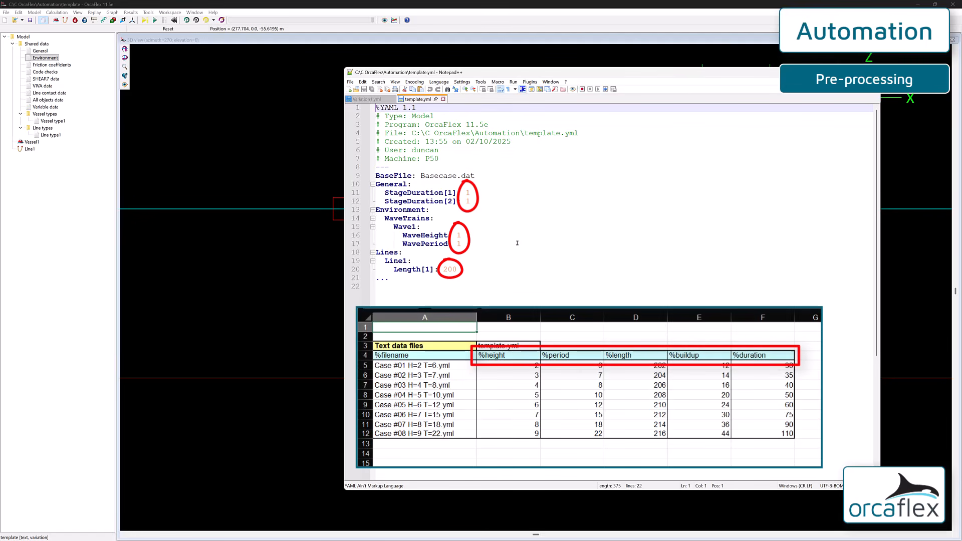
pyautogui.doubleClick(467, 192)
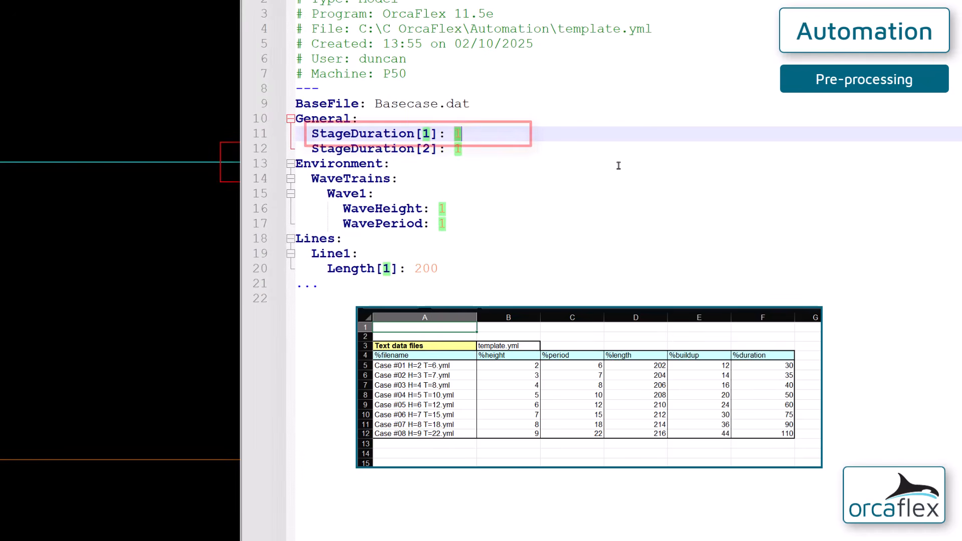
pyautogui.write('%buildup')
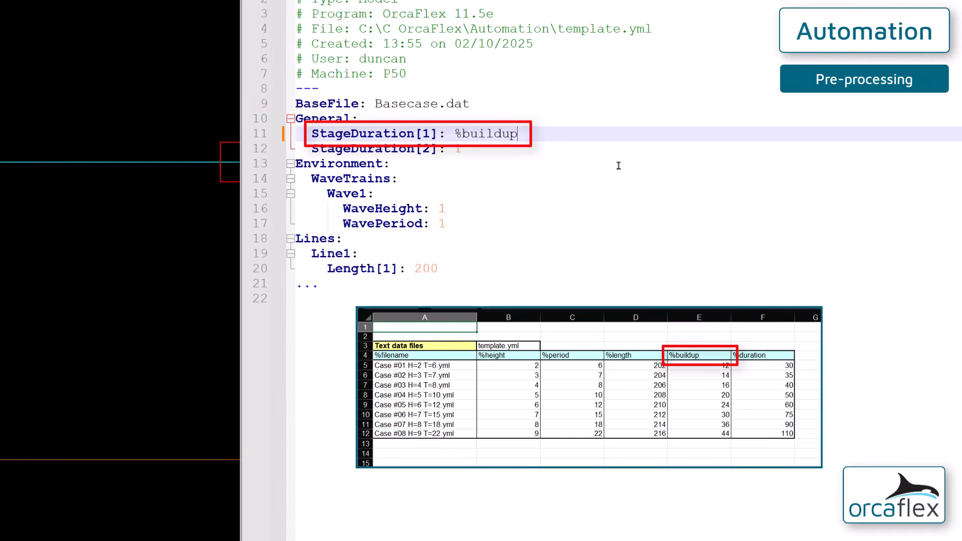
pyautogui.click(472, 149)
pyautogui.press('BackSpace')
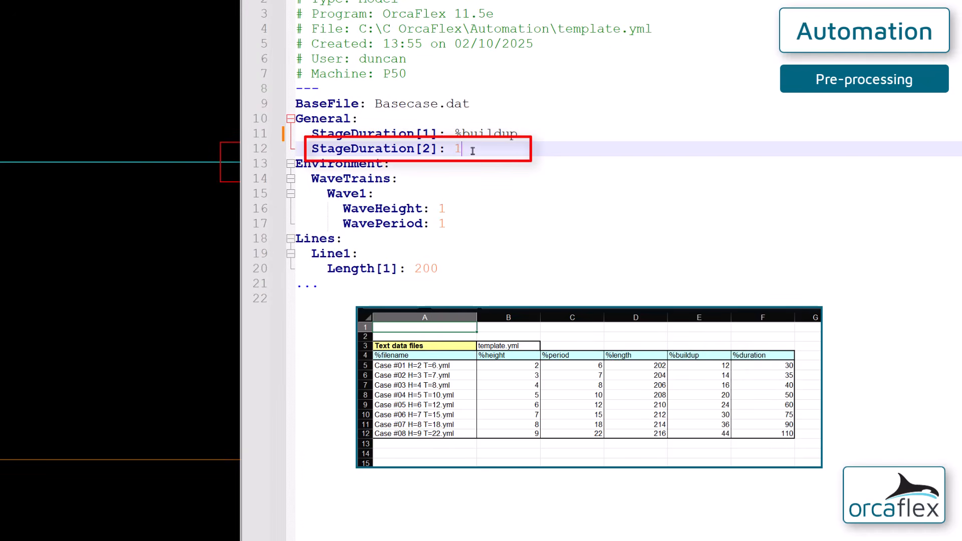
pyautogui.write('%duration')
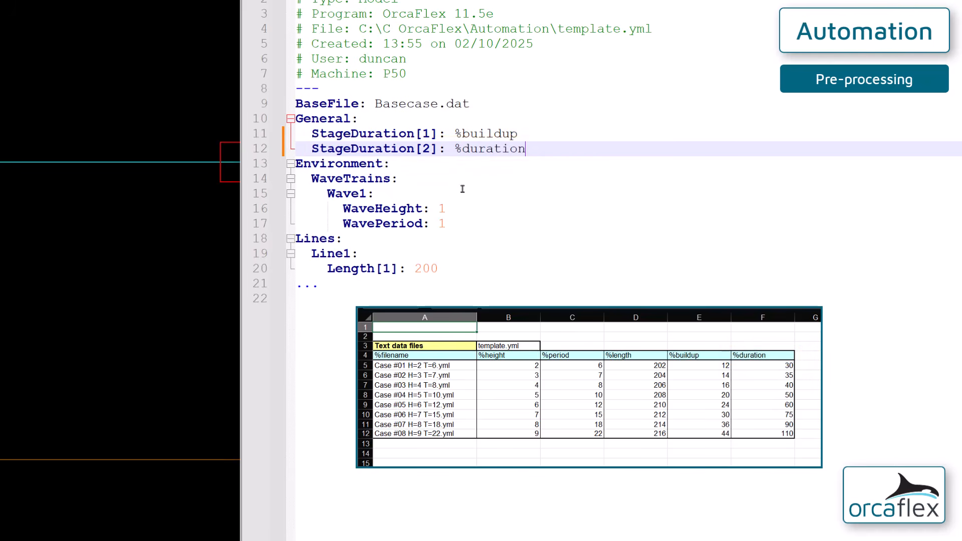
# Replace Wave1's WaveHeight value with %height and its WavePeriod value with %period in the template.
pyautogui.click(474, 208)
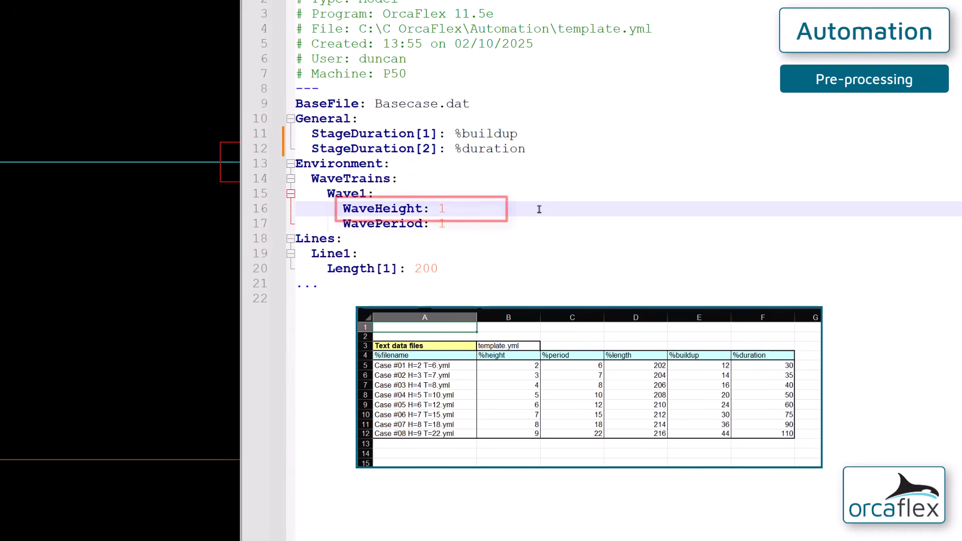
pyautogui.press('BackSpace')
pyautogui.write('%height')
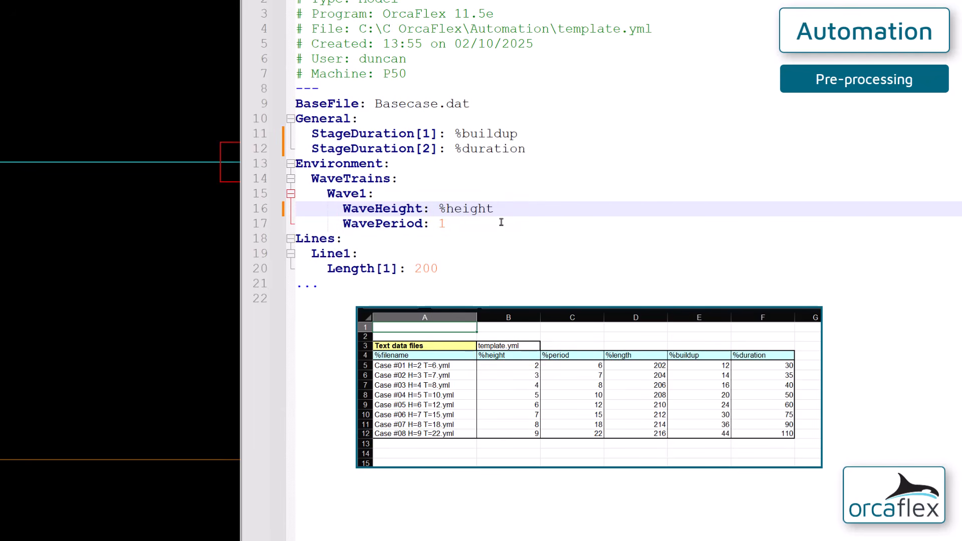
pyautogui.click(456, 224)
pyautogui.press('BackSpace')
pyautogui.write('%')
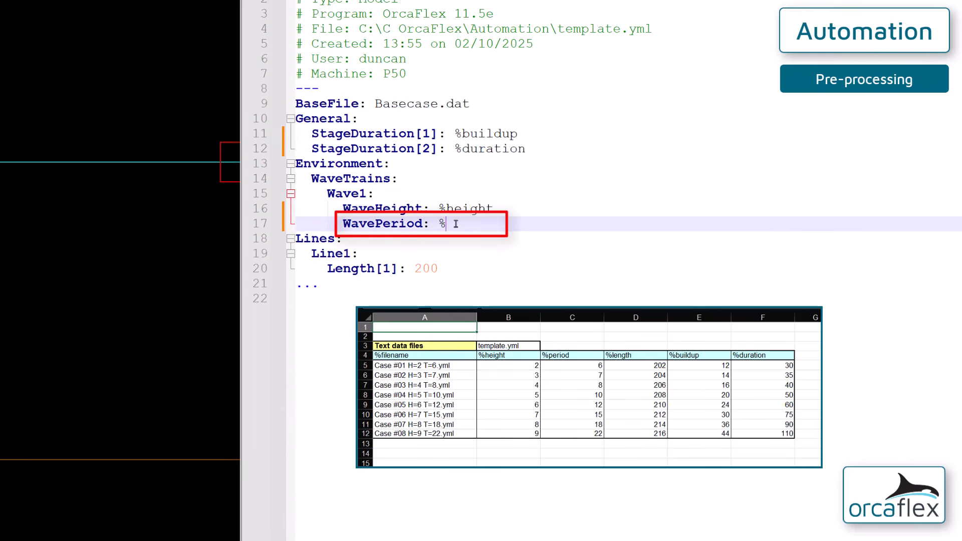
pyautogui.write('period')
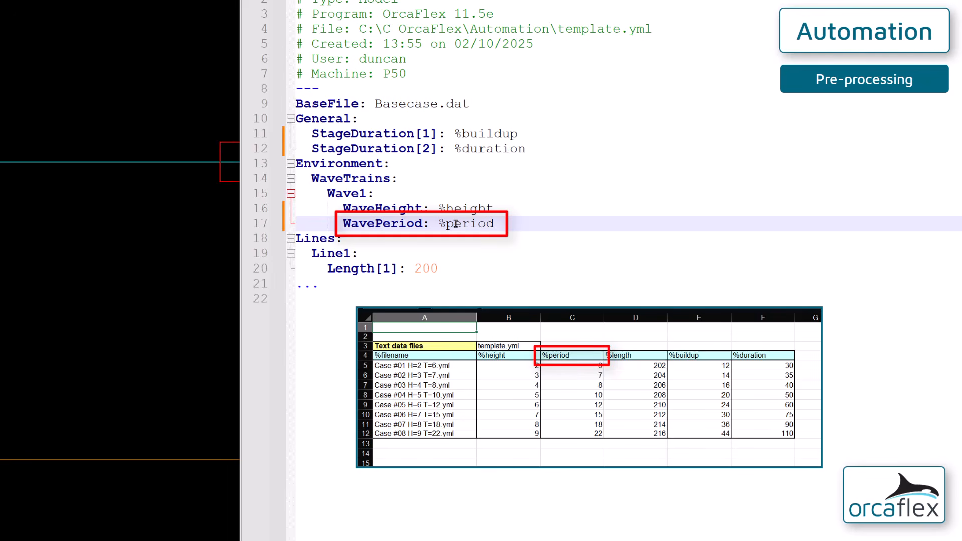
# Replace Line1's Length[1] value with %length and save template.yml.
pyautogui.doubleClick(444, 268)
pyautogui.press('BackSpace')
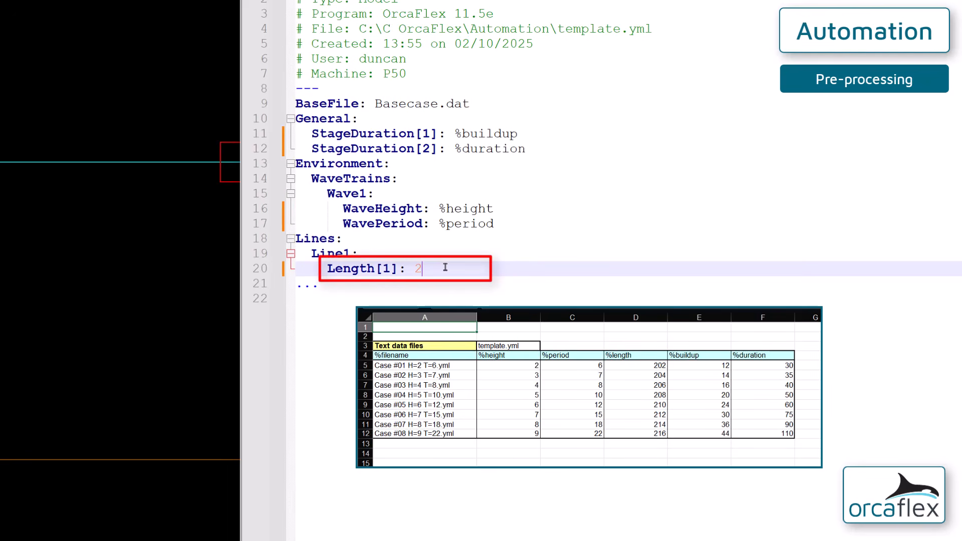
pyautogui.write('%leng')
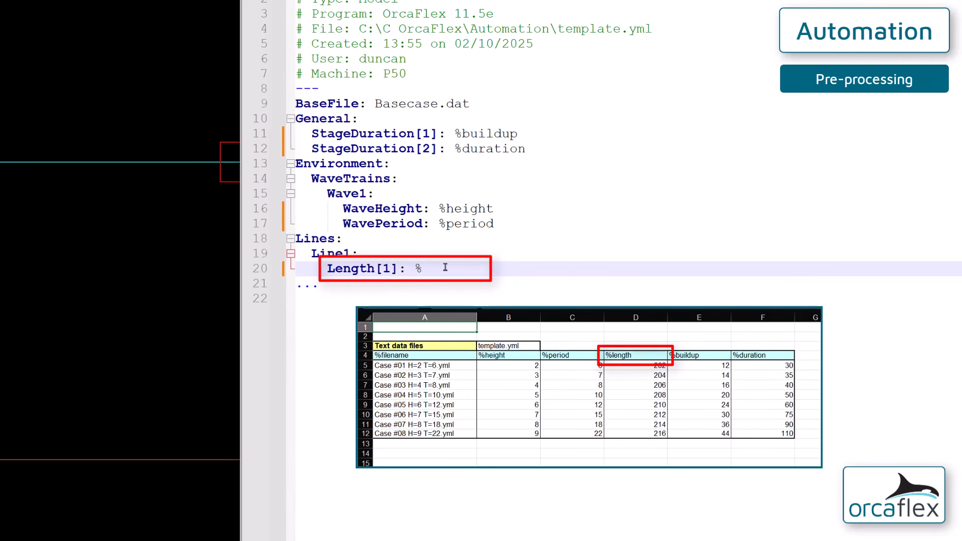
pyautogui.write('th')
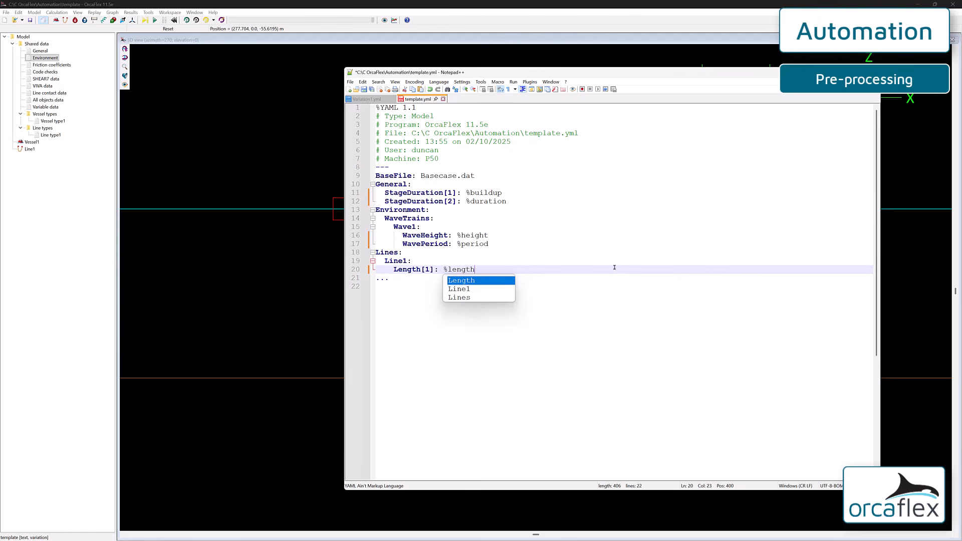
pyautogui.press('Escape')
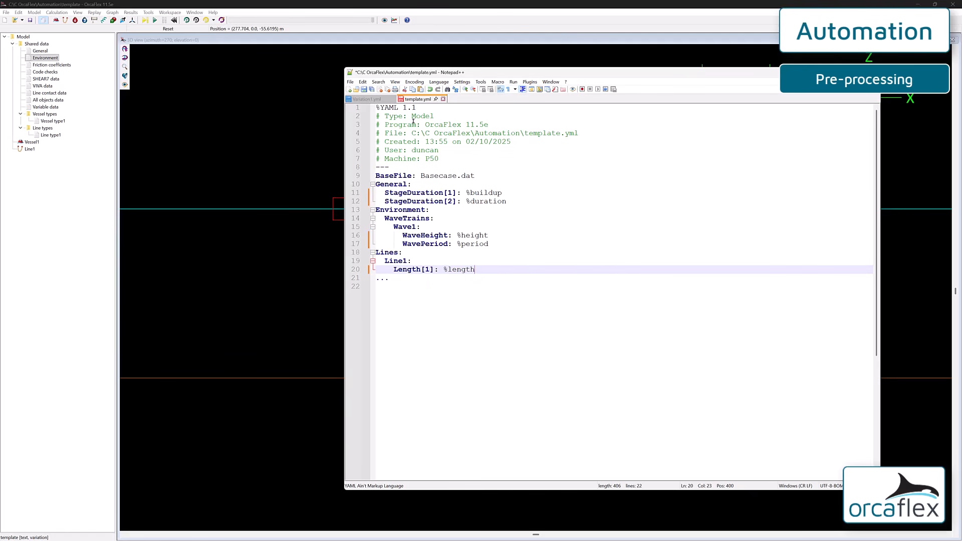
pyautogui.click(363, 89)
# Switch to the Excel workbook, select the template file name in cell B3, and save the workbook as OrcaFlex1.xlsx.
pyautogui.hotkey('alt', 'Tab')
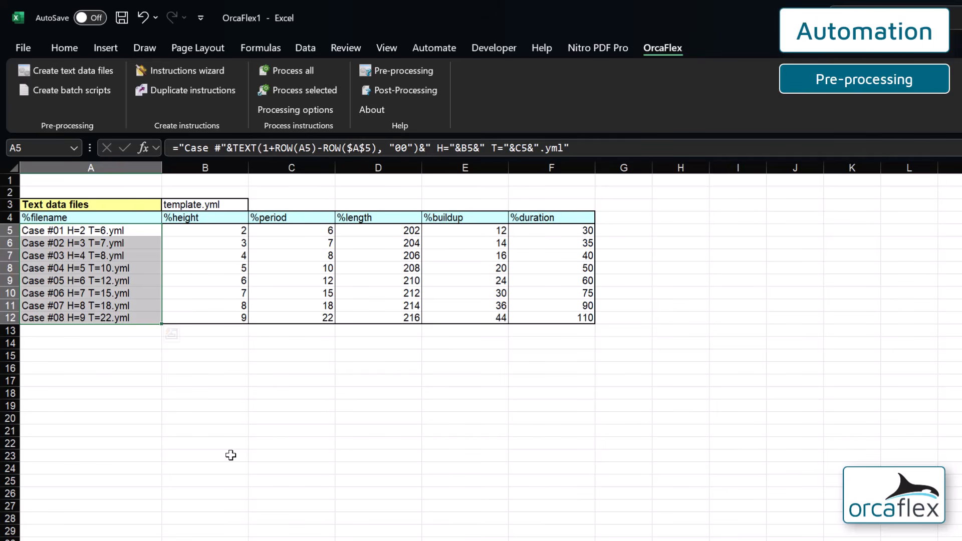
pyautogui.click(226, 205)
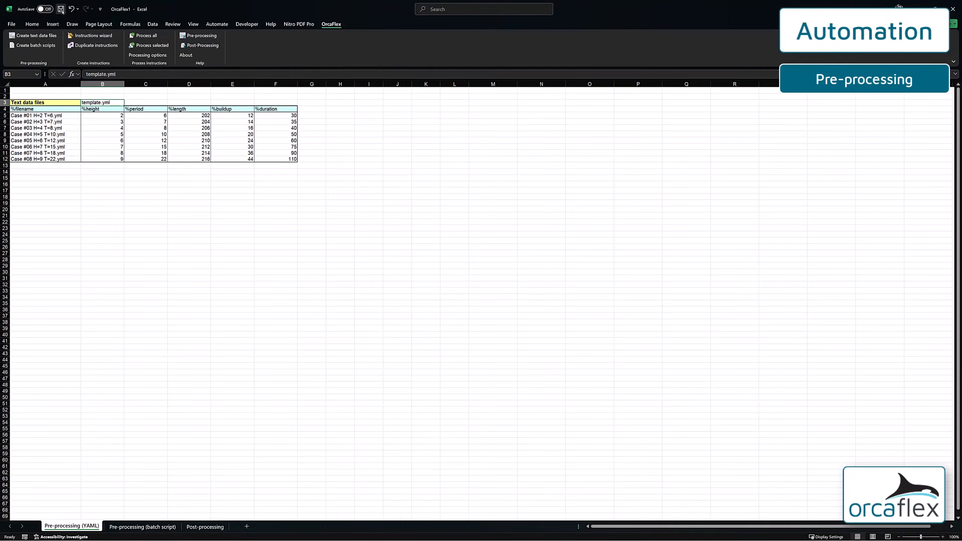
pyautogui.click(61, 9)
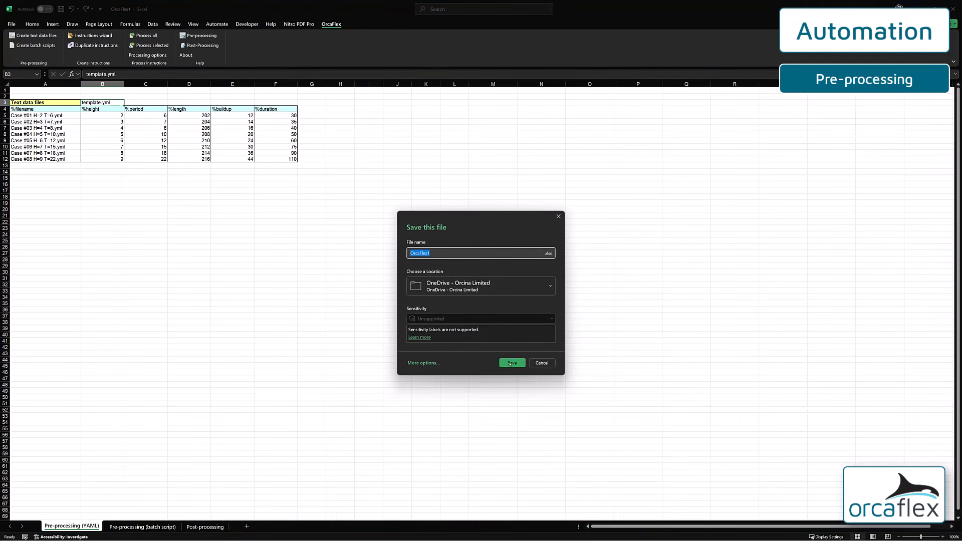
pyautogui.press('Return')
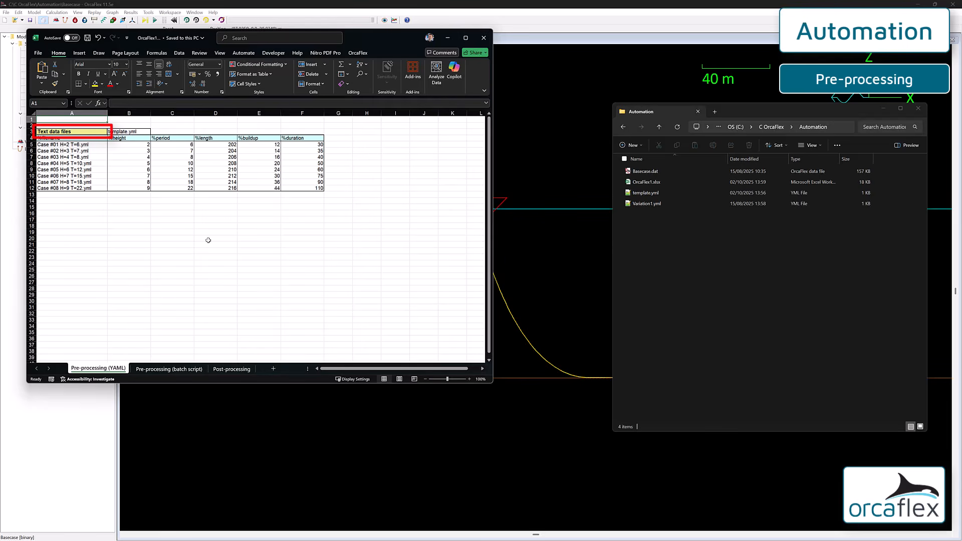
# Create the text data files for all load cases from the Text data files table starting at cell A3.
pyautogui.click(88, 133)
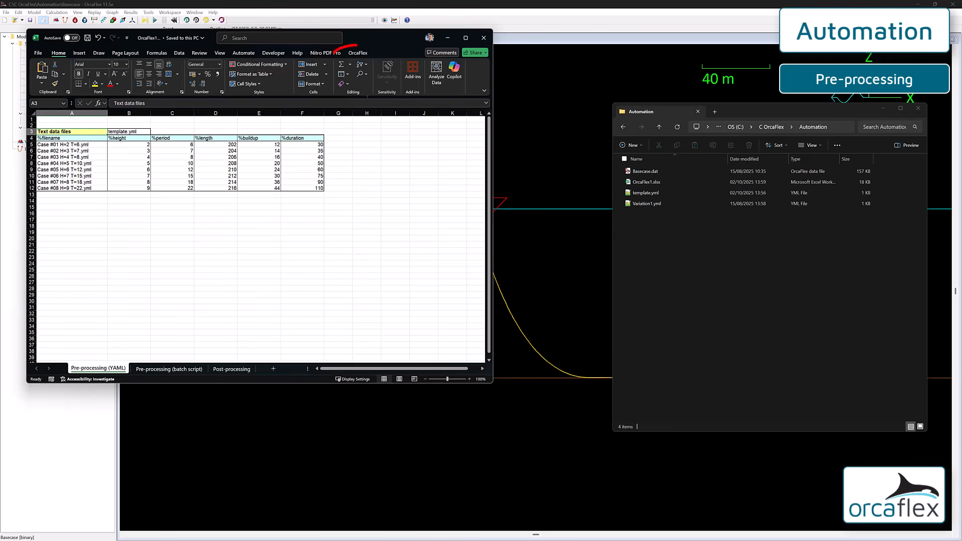
pyautogui.click(357, 53)
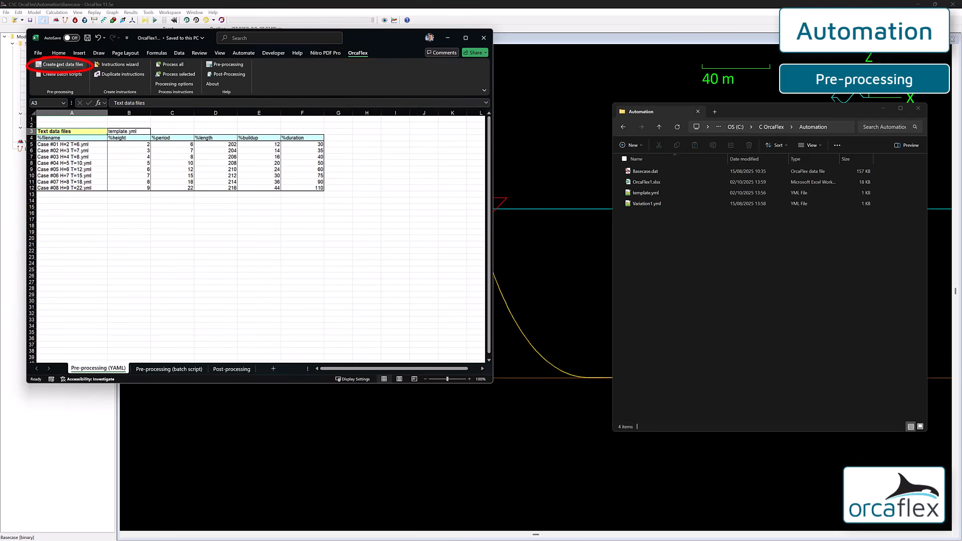
pyautogui.click(58, 64)
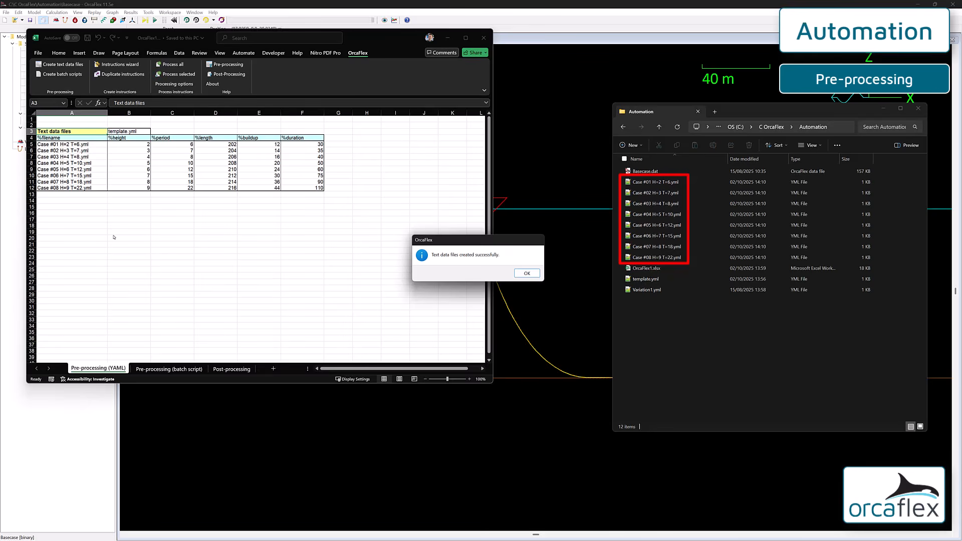
pyautogui.press('Return')
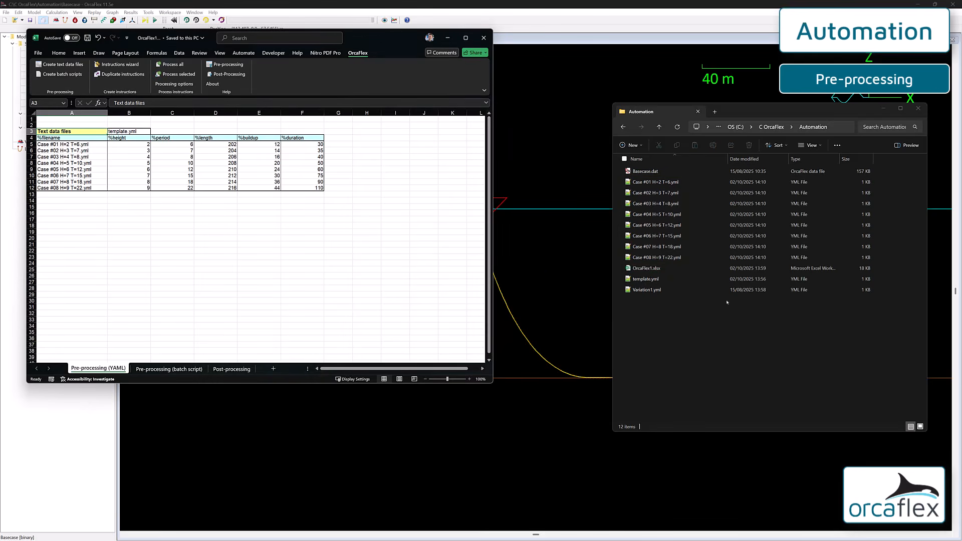
# Load Case #01 H=2 T=6.yml into OrcaFlex and check the stage durations in its general analysis data.
pyautogui.click(659, 181)
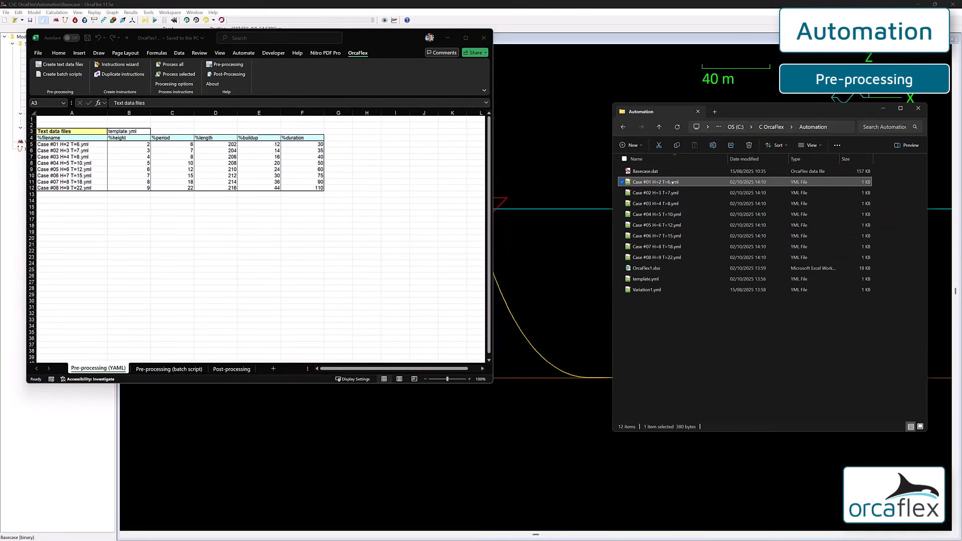
pyautogui.moveTo(675, 182); pyautogui.dragTo(563, 272)
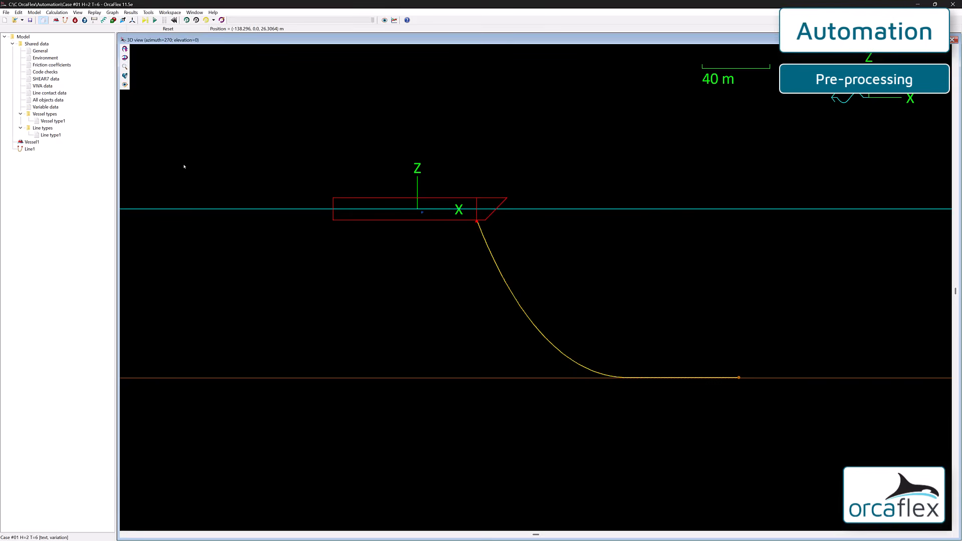
pyautogui.click(41, 51)
pyautogui.press('Return')
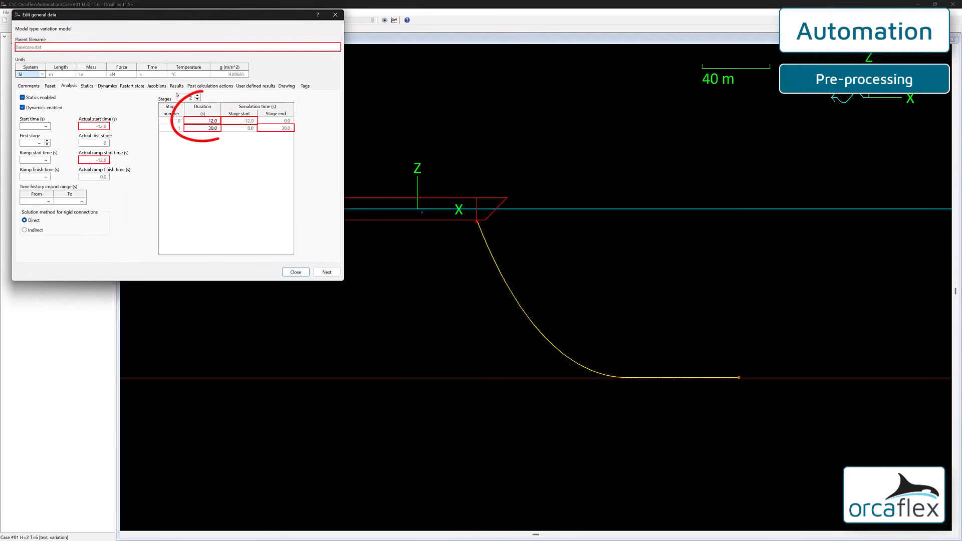
pyautogui.click(295, 272)
# Check Wave1's height and period in the environment data and Line1's section length in its structure data.
pyautogui.click(48, 59)
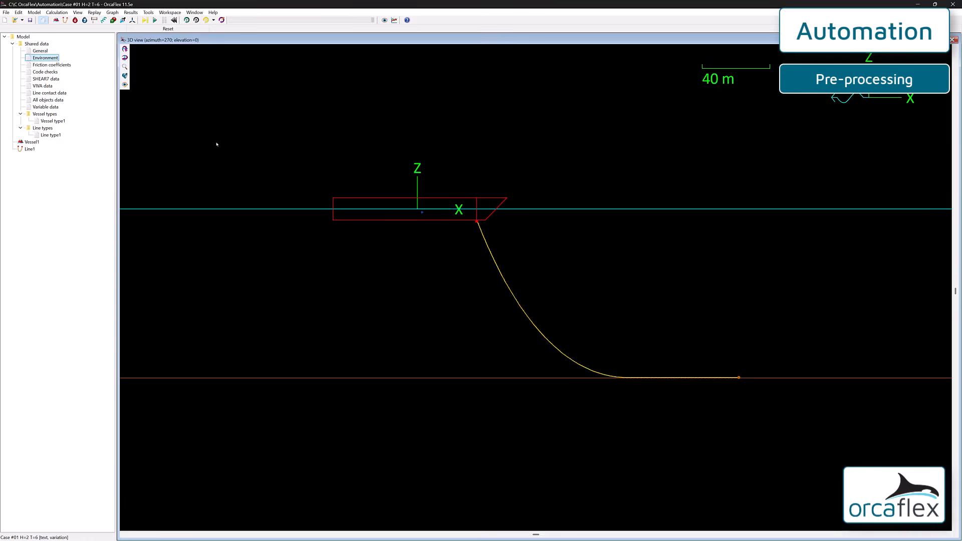
pyautogui.press('Return')
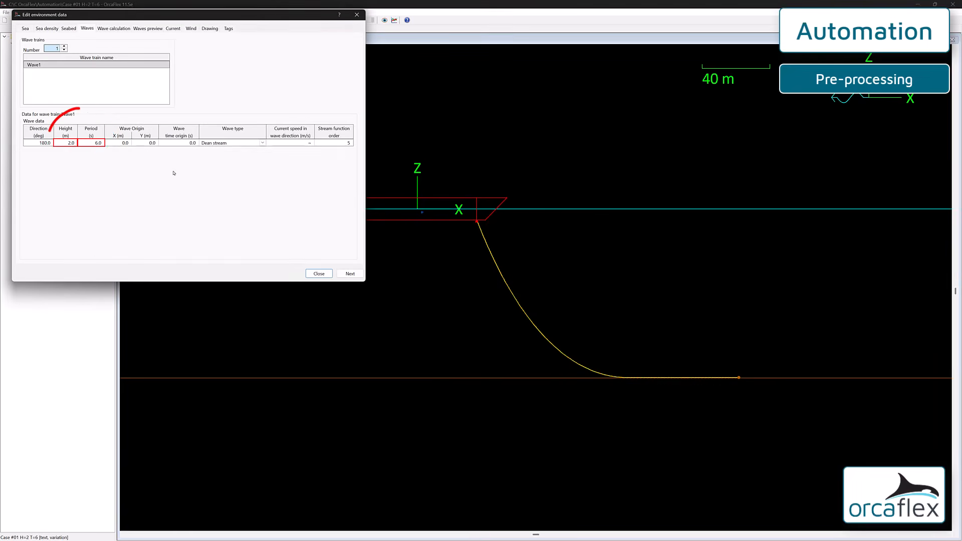
pyautogui.click(319, 273)
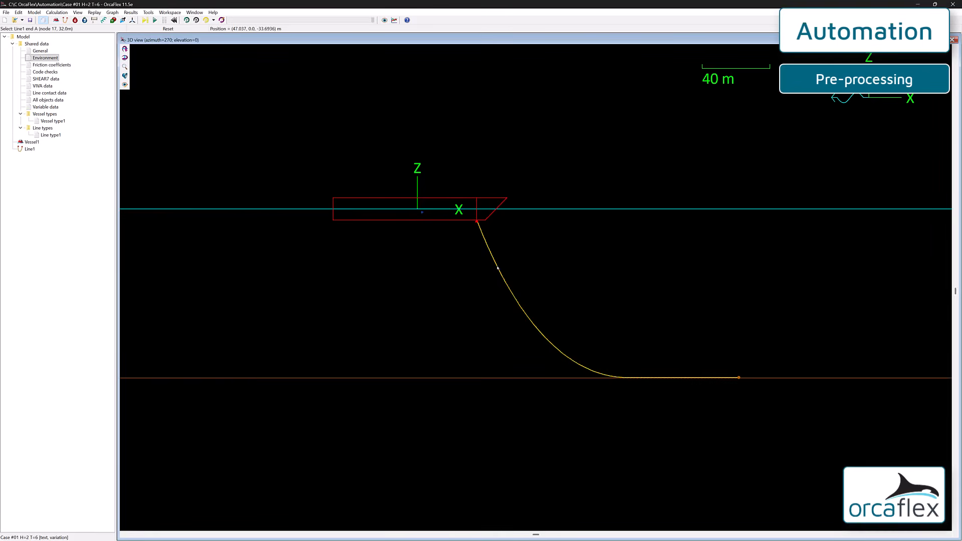
pyautogui.press('Return')
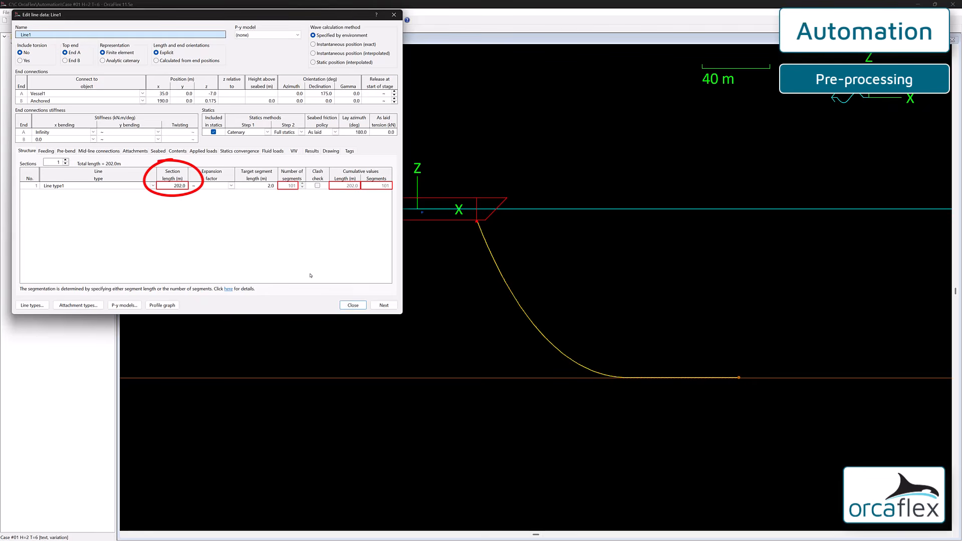
pyautogui.click(352, 305)
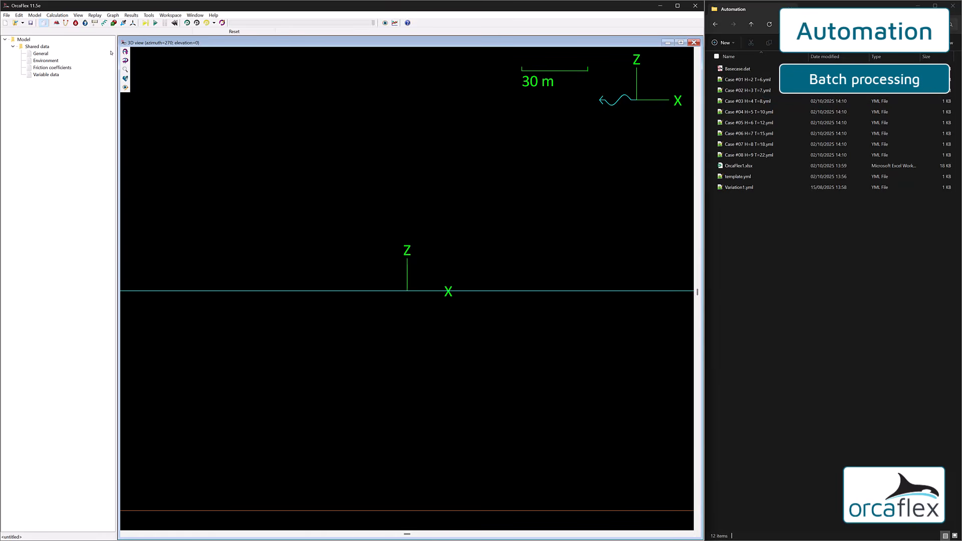
# Open batch processing and add the eight load case files, Case #01 H=2 T=6.yml to Case #08 H=9 T=22.yml, as jobs.
pyautogui.click(58, 15)
pyautogui.click(95, 107)
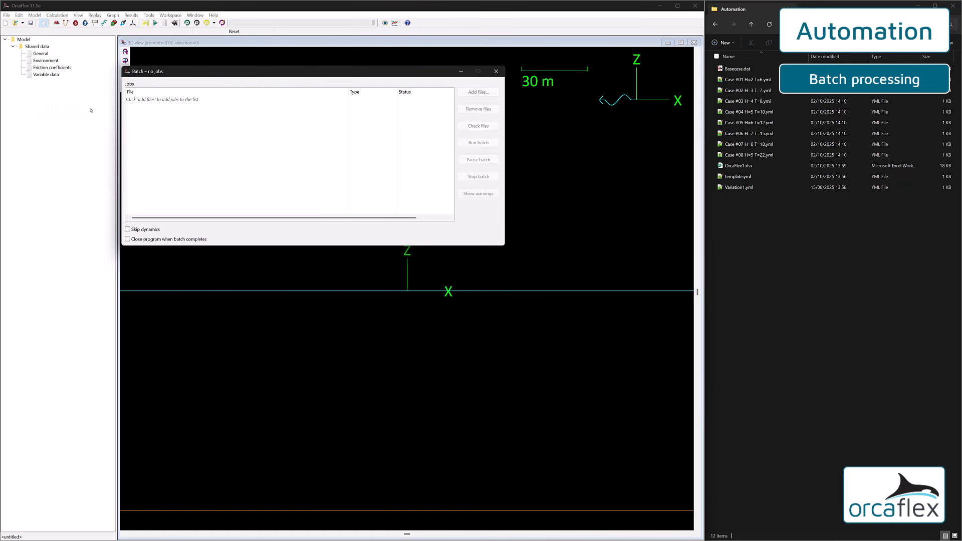
pyautogui.click(478, 92)
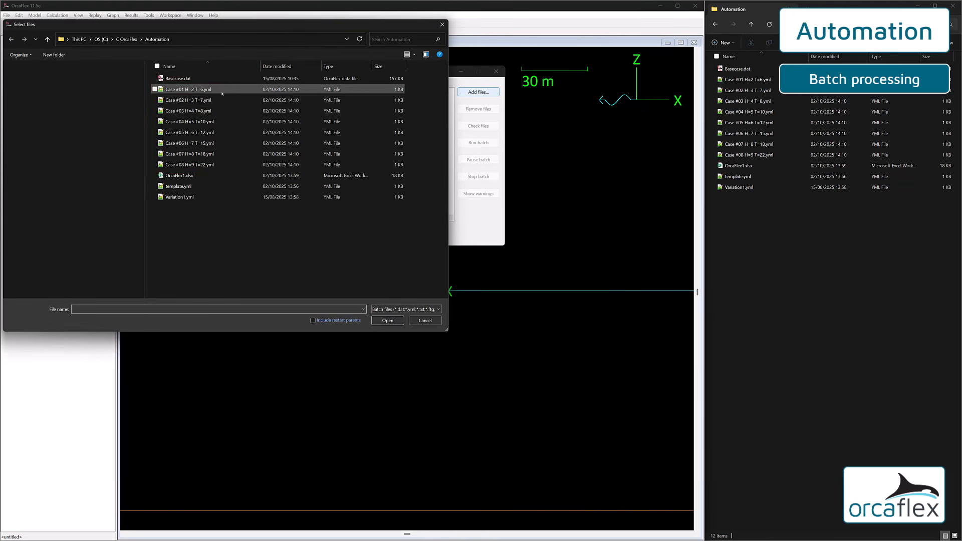
pyautogui.click(210, 94)
pyautogui.keyDown('shift'); pyautogui.click(191, 164); pyautogui.keyUp('shift')
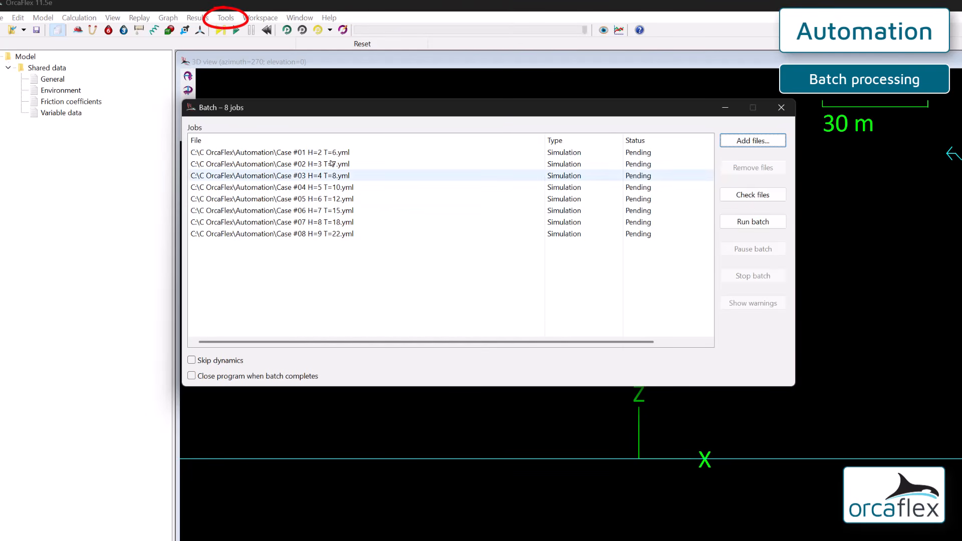
# Accept the thread count of 16, run the batch of eight load cases, and close the batch window when it finishes.
pyautogui.click(225, 17)
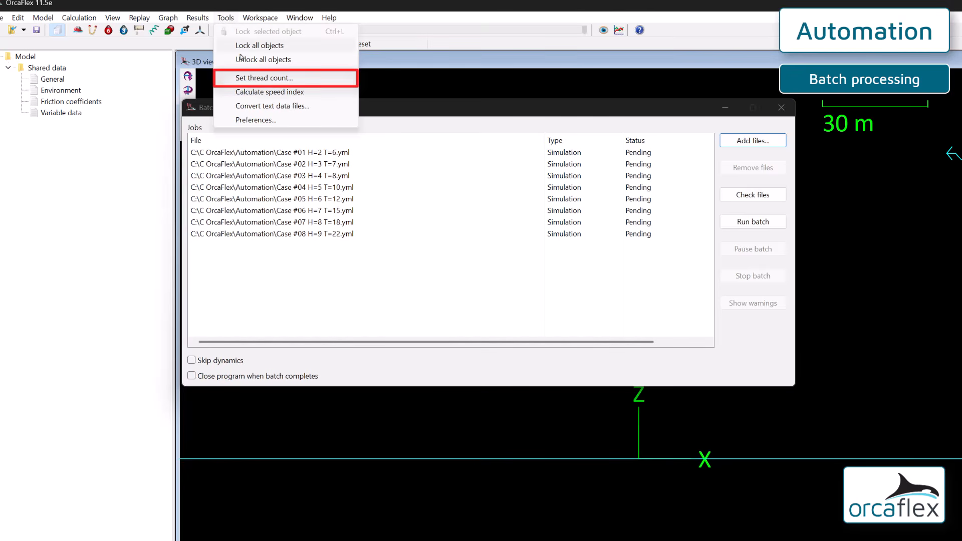
pyautogui.click(264, 77)
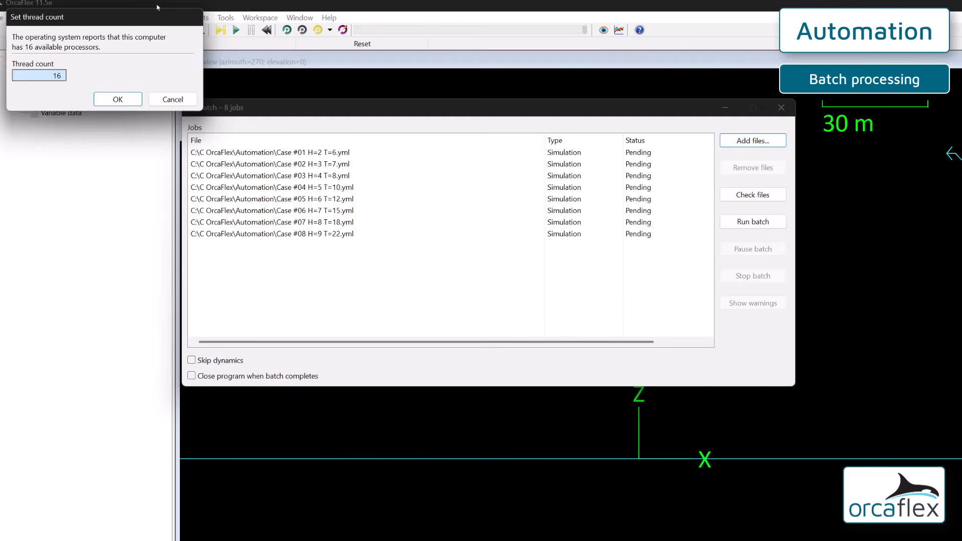
pyautogui.click(122, 103)
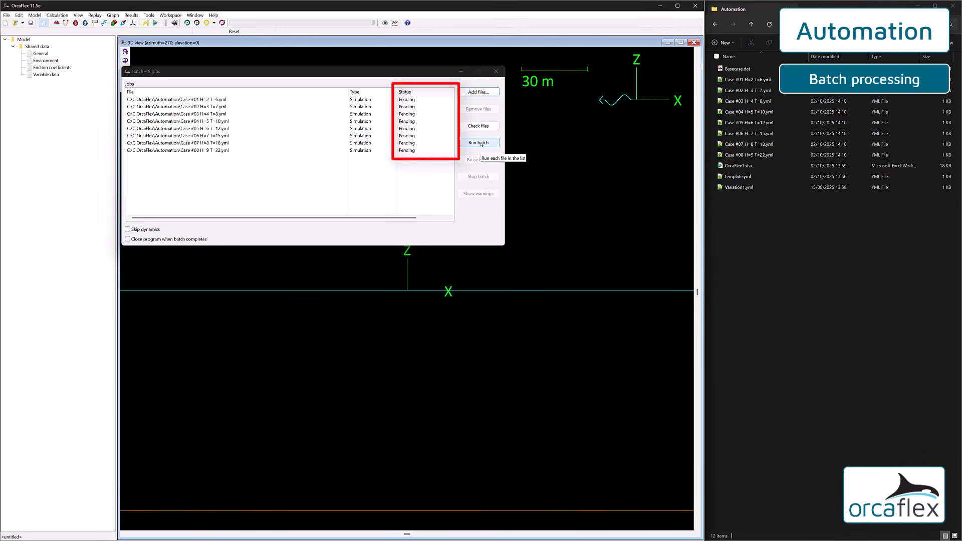
pyautogui.click(481, 143)
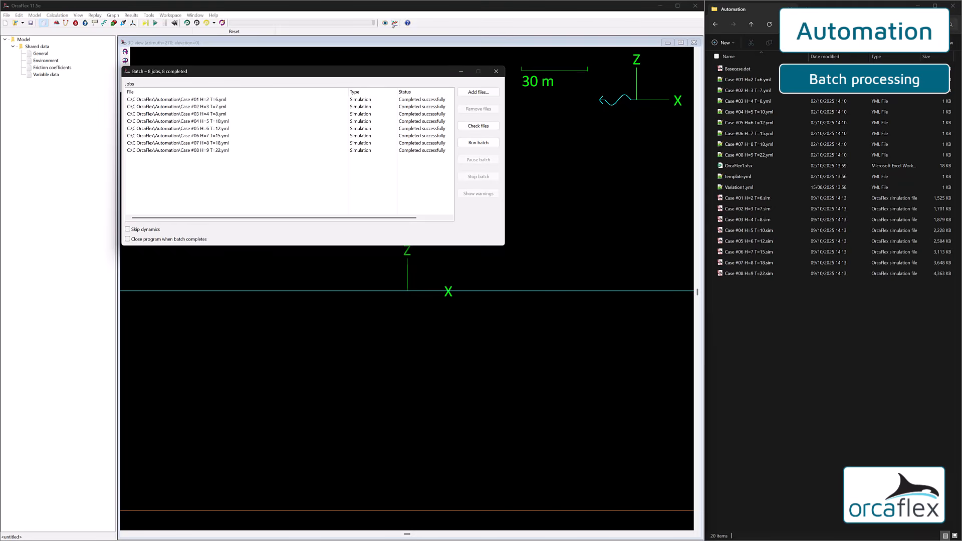
pyautogui.click(496, 71)
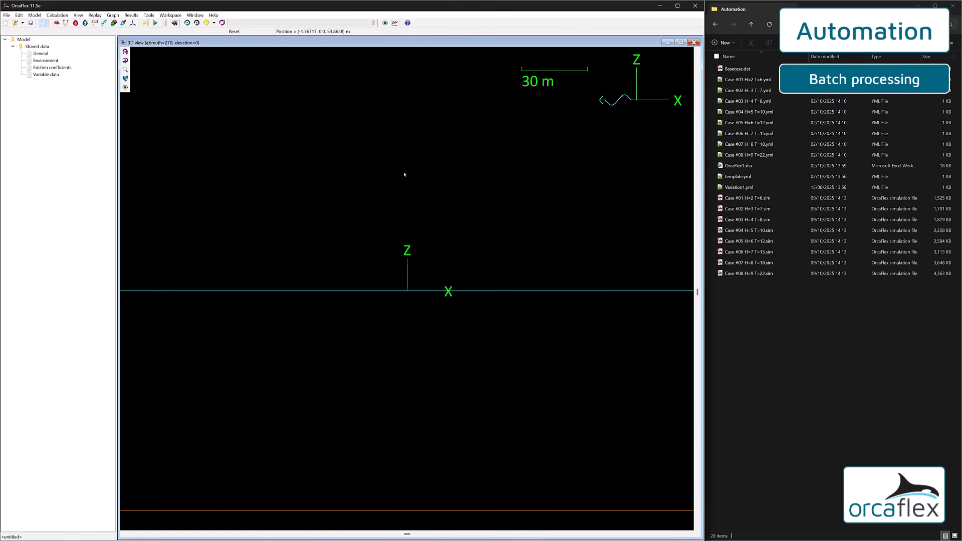
# Load Basecase.dat into OrcaFlex, set its seabed depth to 90 m in the environment data, and save the model.
pyautogui.moveTo(738, 69); pyautogui.dragTo(513, 166)
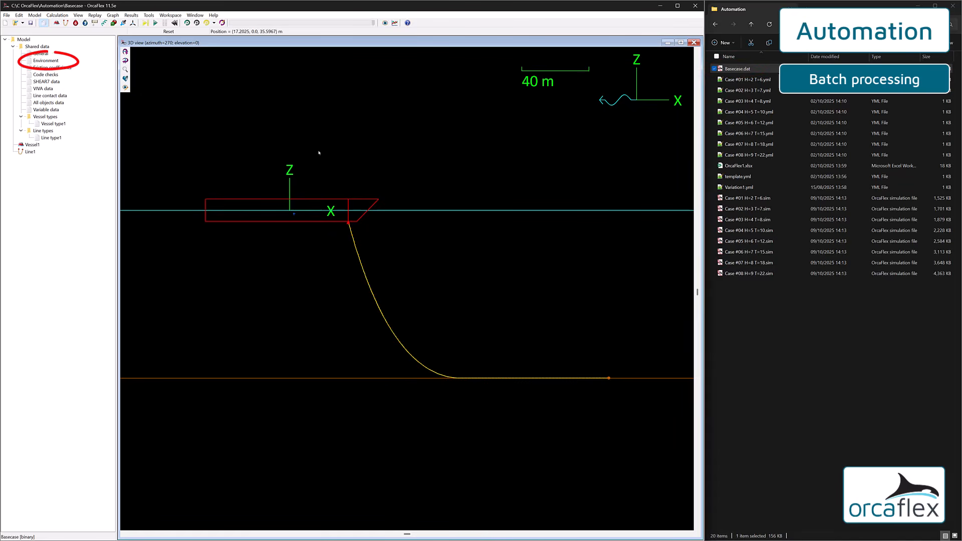
pyautogui.doubleClick(51, 64)
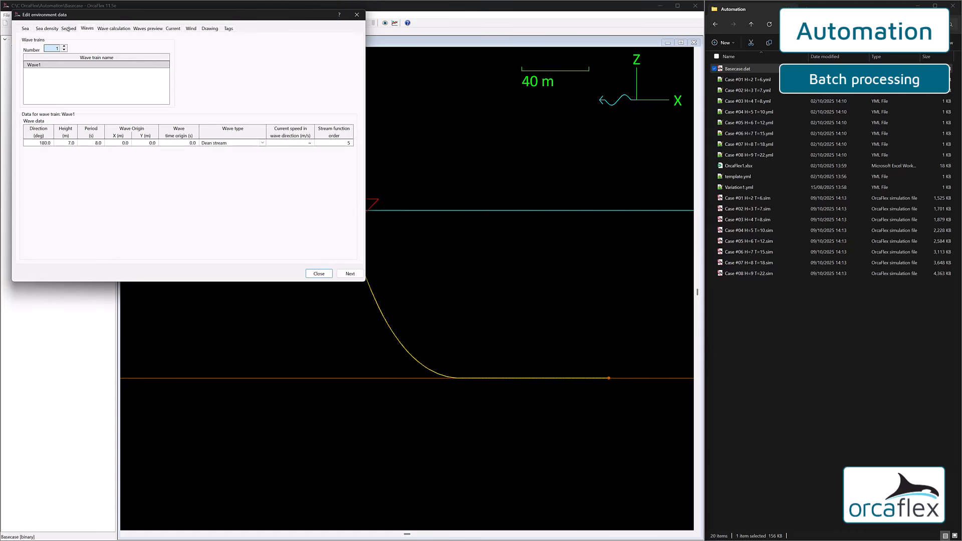
pyautogui.click(68, 28)
pyautogui.click(156, 61)
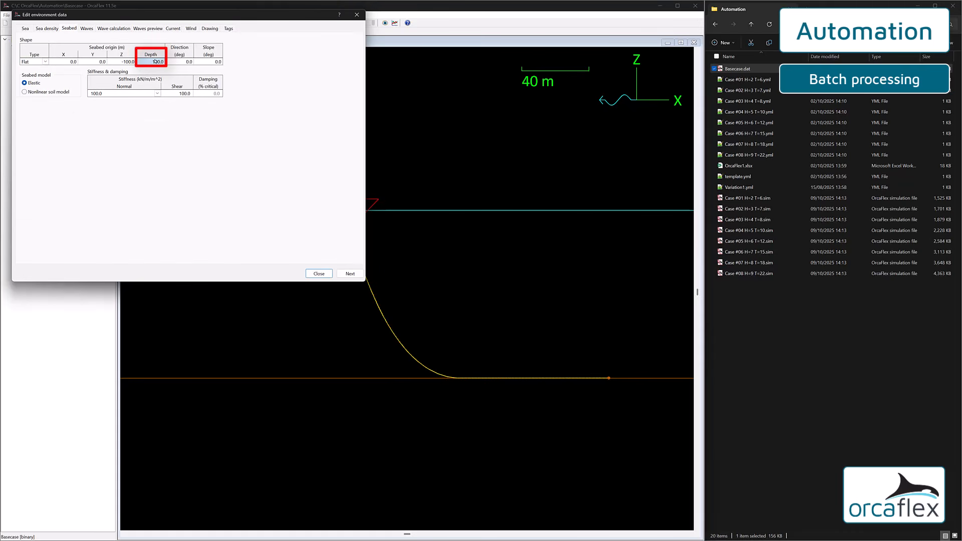
pyautogui.write('90')
pyautogui.press('Return')
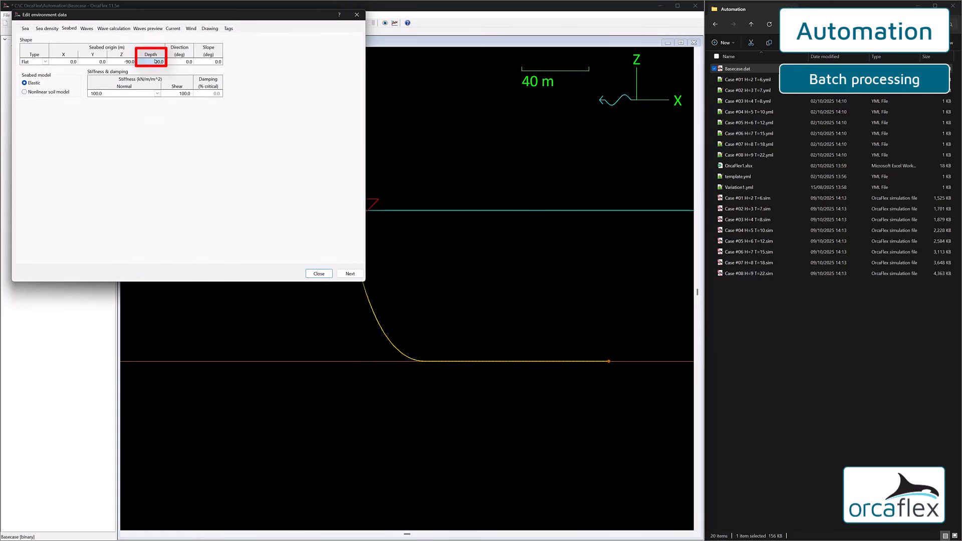
pyautogui.press('Escape')
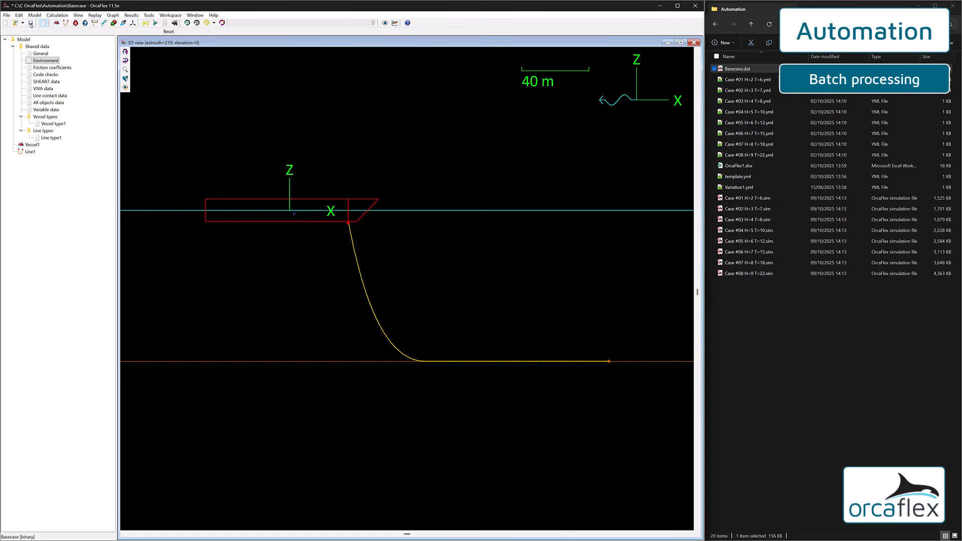
pyautogui.click(31, 24)
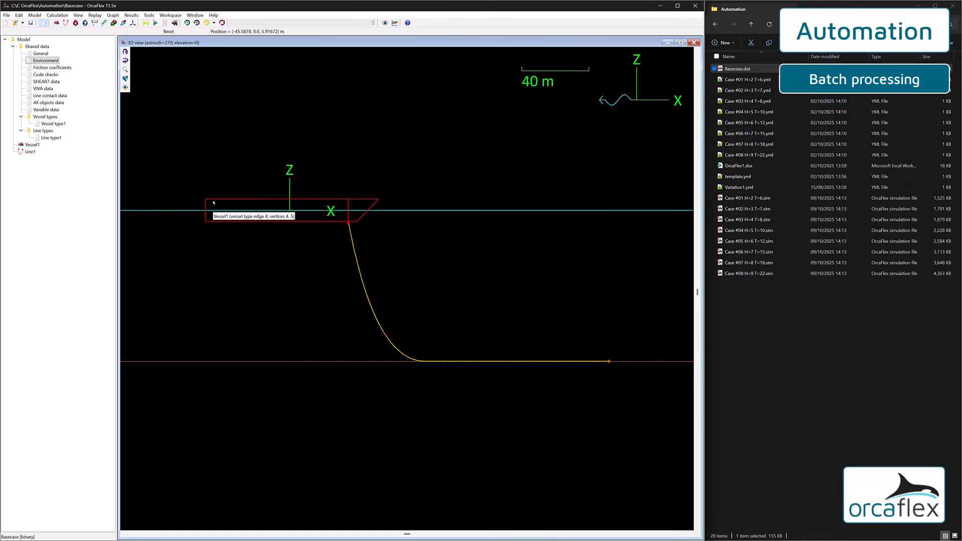
# Reopen batch processing and rerun the eight load case jobs with the modified base case.
pyautogui.click(57, 15)
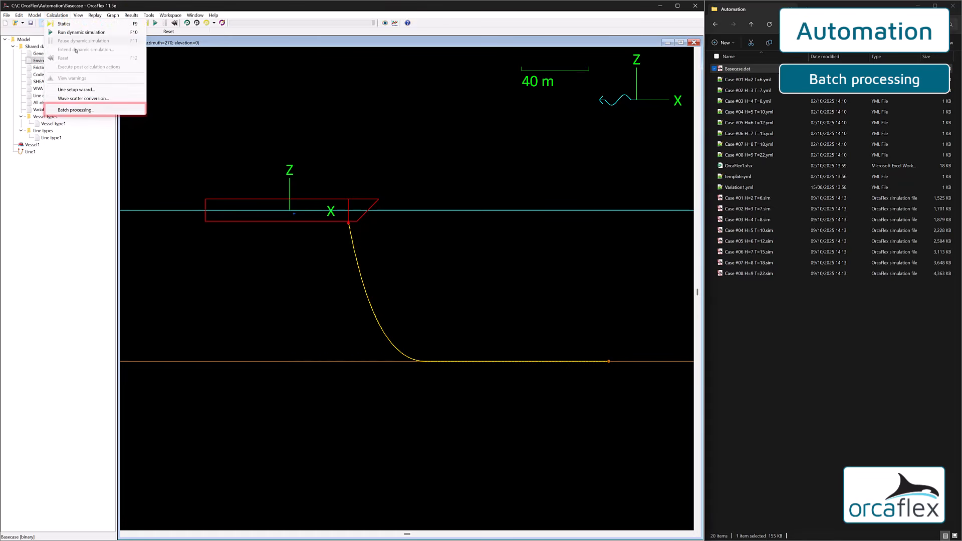
pyautogui.click(75, 110)
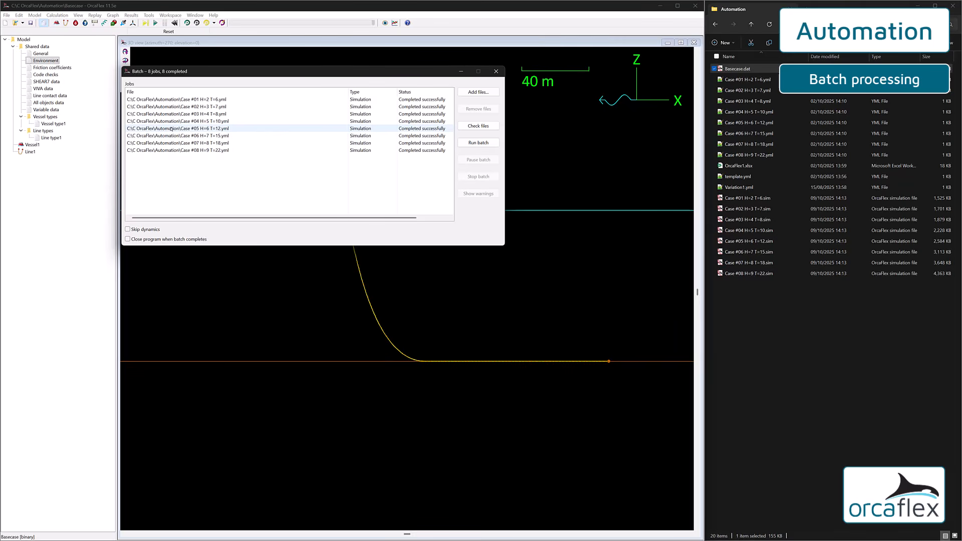
pyautogui.click(478, 143)
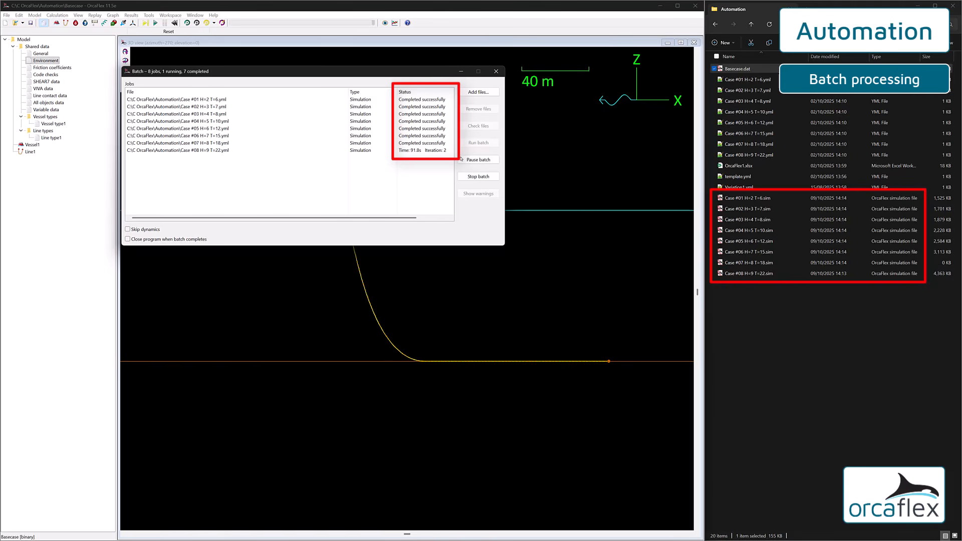
# Load the Case #01 H=2 T=6.sim simulation and check the seabed depth in its environment data.
pyautogui.doubleClick(750, 198)
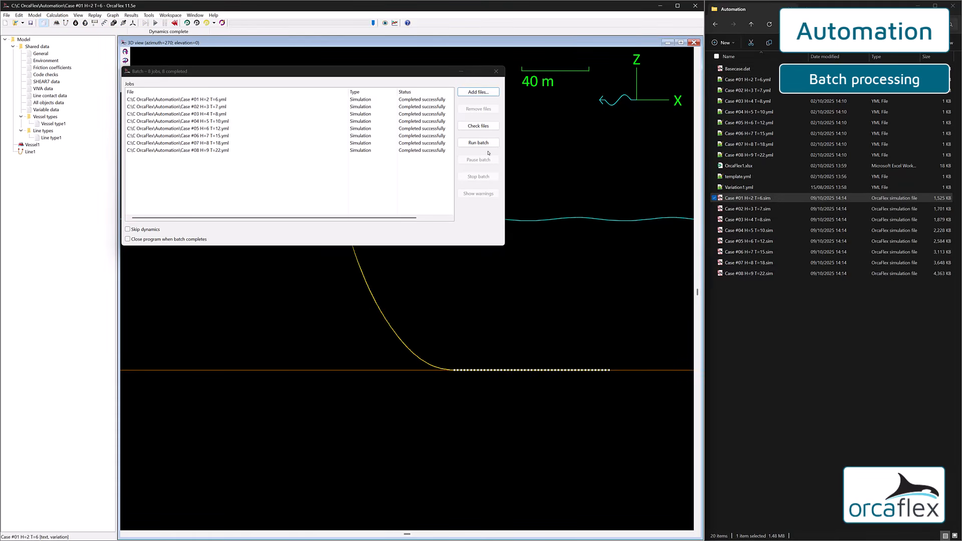
pyautogui.click(492, 75)
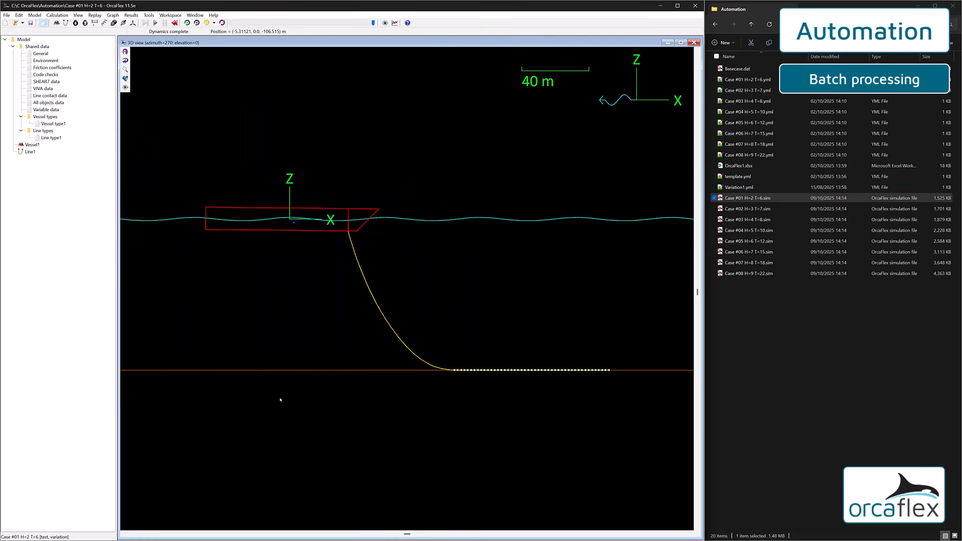
pyautogui.doubleClick(313, 333)
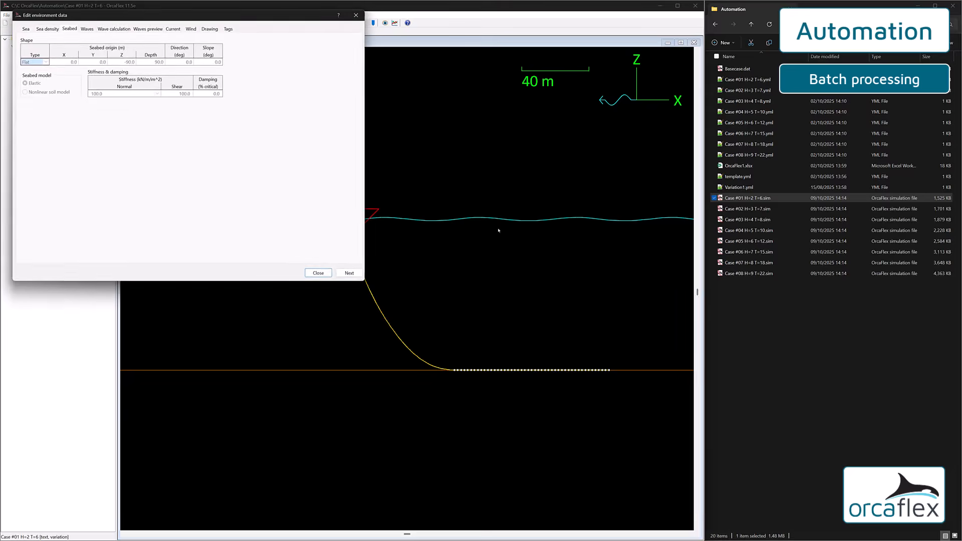
pyautogui.click(319, 273)
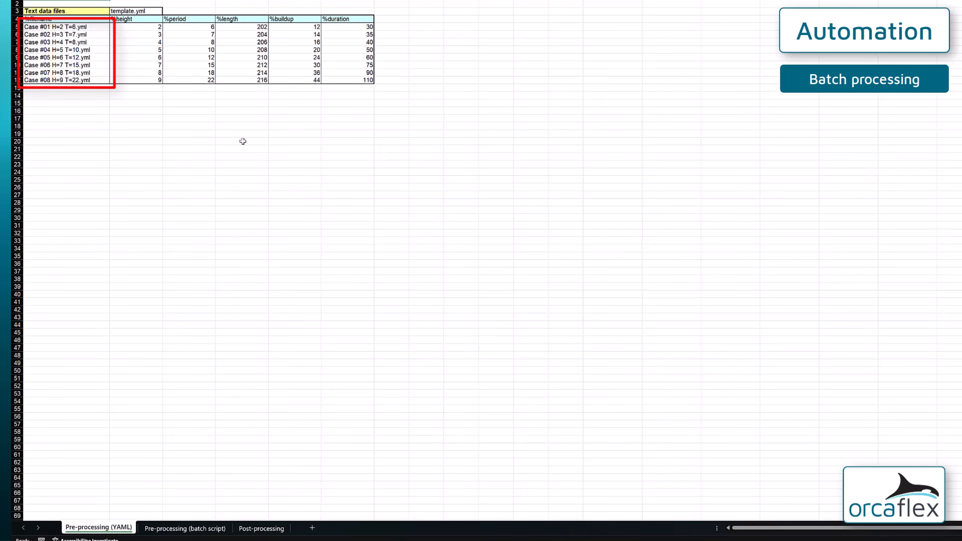
# Copy the eight load case file names from the Text data files table into a new Notepad++ document and save it as List.lst.
pyautogui.click(79, 26)
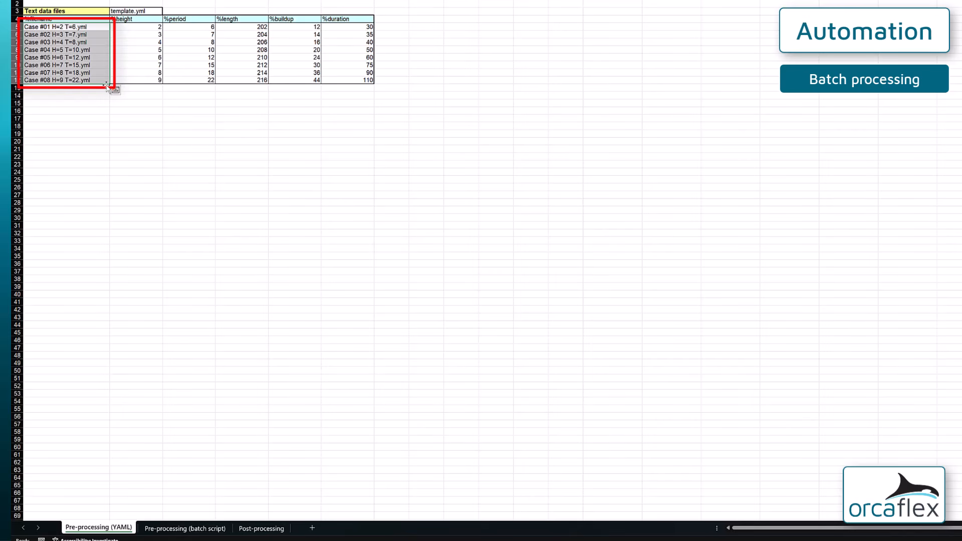
pyautogui.hotkey('ctrl', 'c')
pyautogui.hotkey('alt', 'Tab')
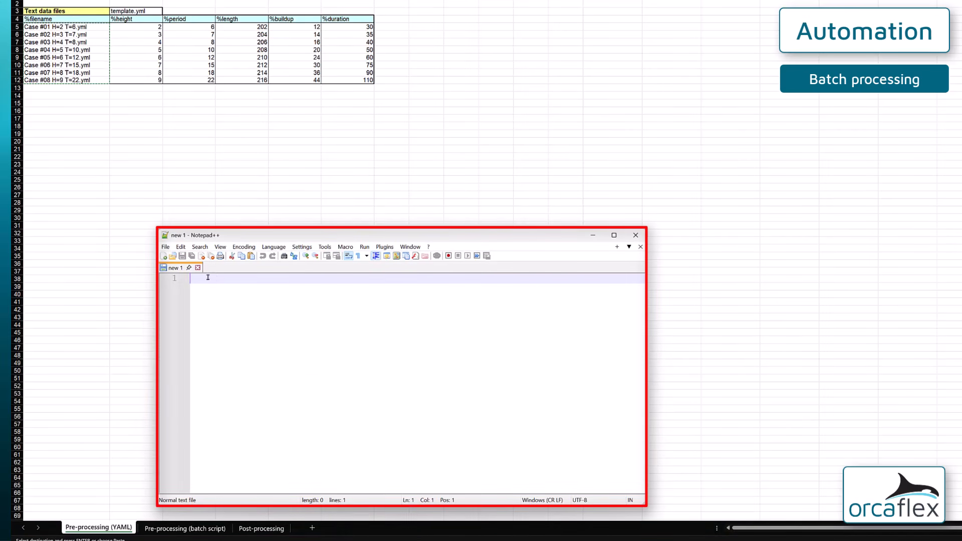
pyautogui.hotkey('ctrl', 'v')
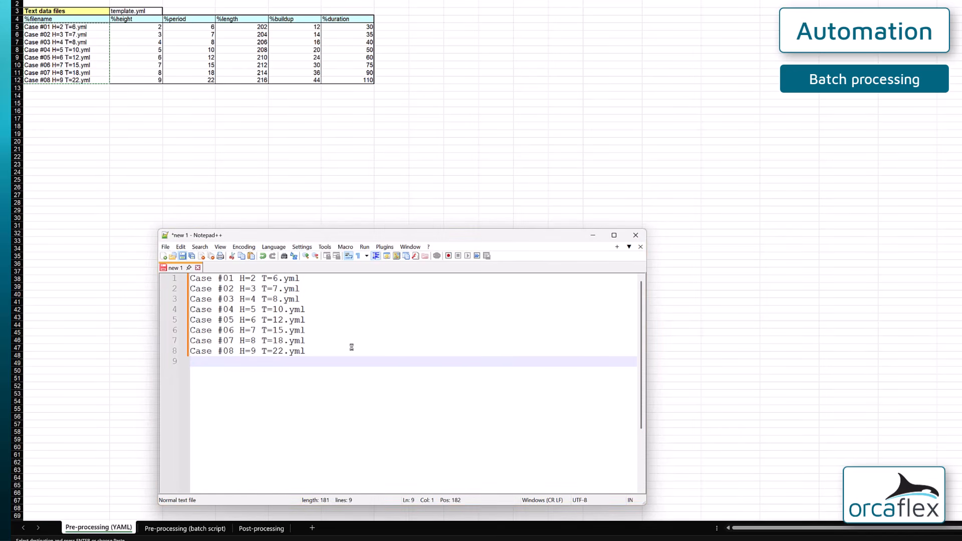
pyautogui.hotkey('ctrl', 's')
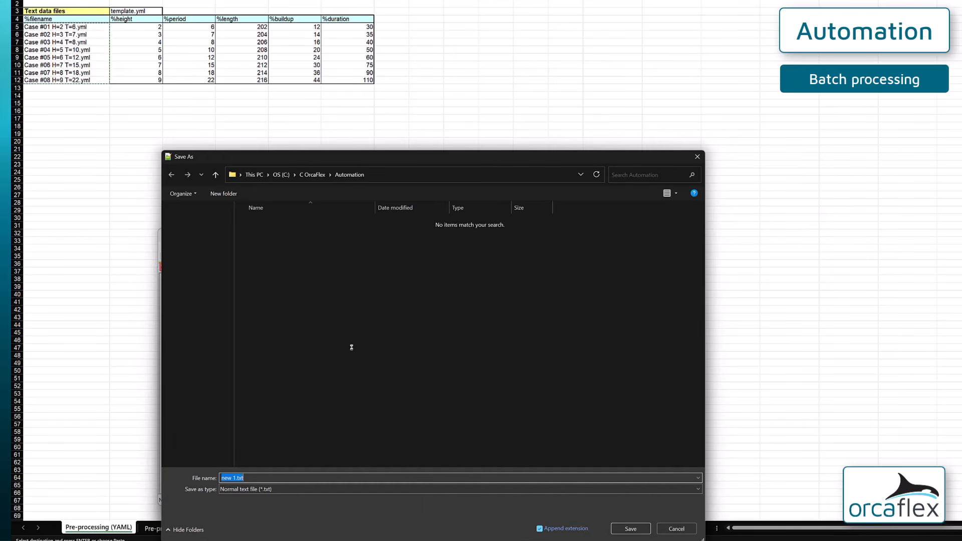
pyautogui.write('List.lst')
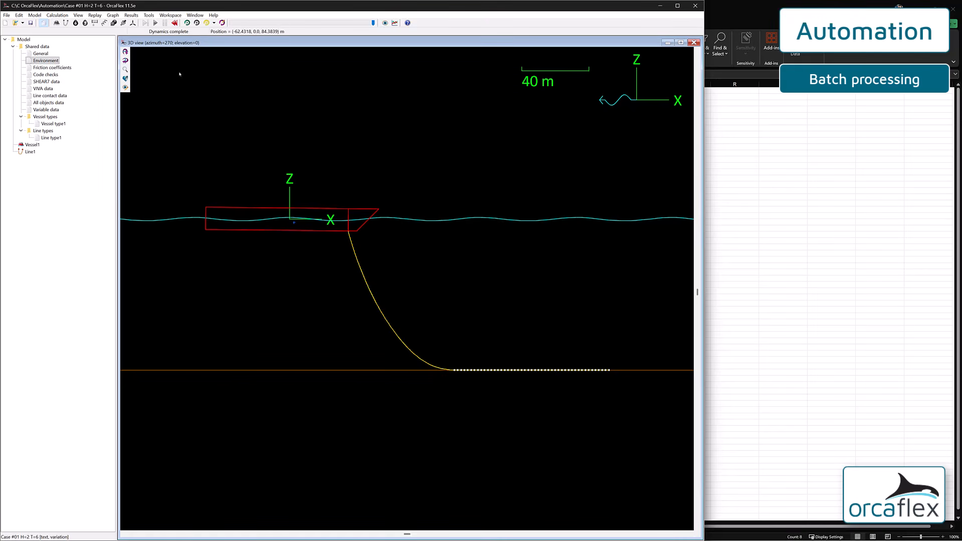
# In OrcaFlex batch processing, replace the eight existing jobs with the load cases referenced by List.lst.
pyautogui.click(57, 15)
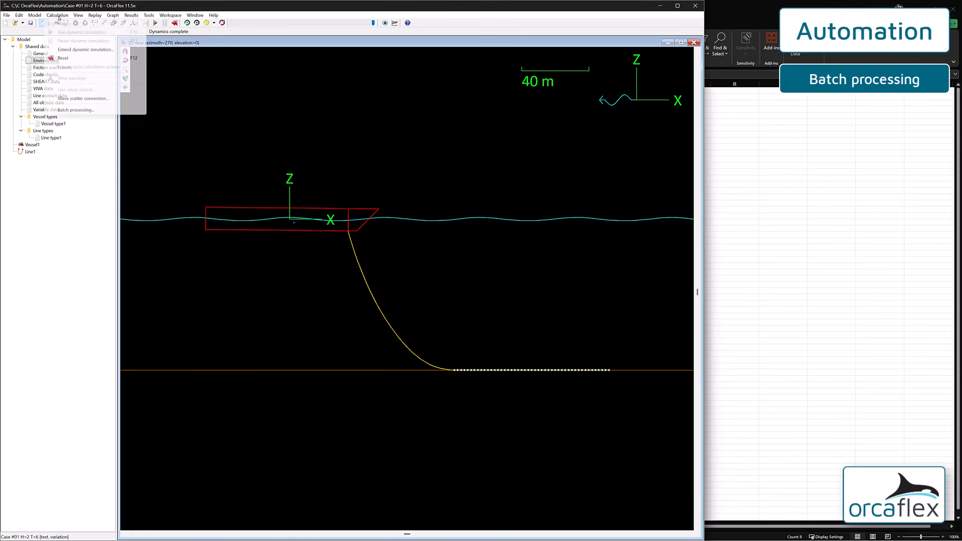
pyautogui.click(87, 110)
pyautogui.click(215, 99)
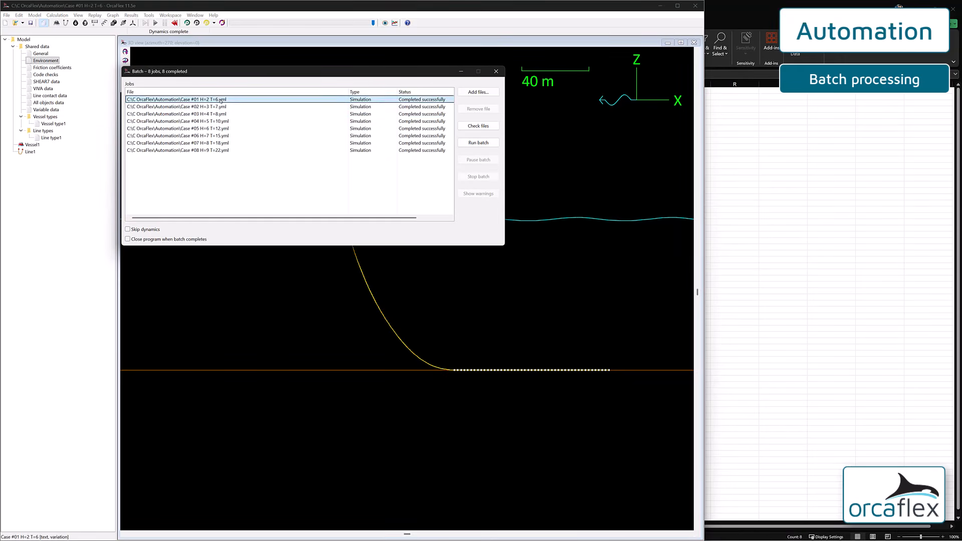
pyautogui.keyDown('shift'); pyautogui.click(220, 150); pyautogui.keyUp('shift')
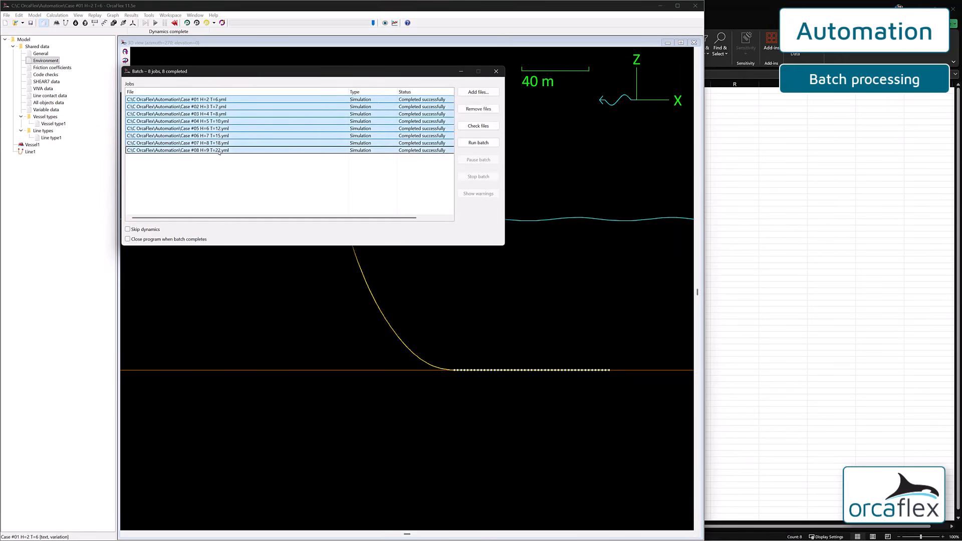
pyautogui.click(485, 110)
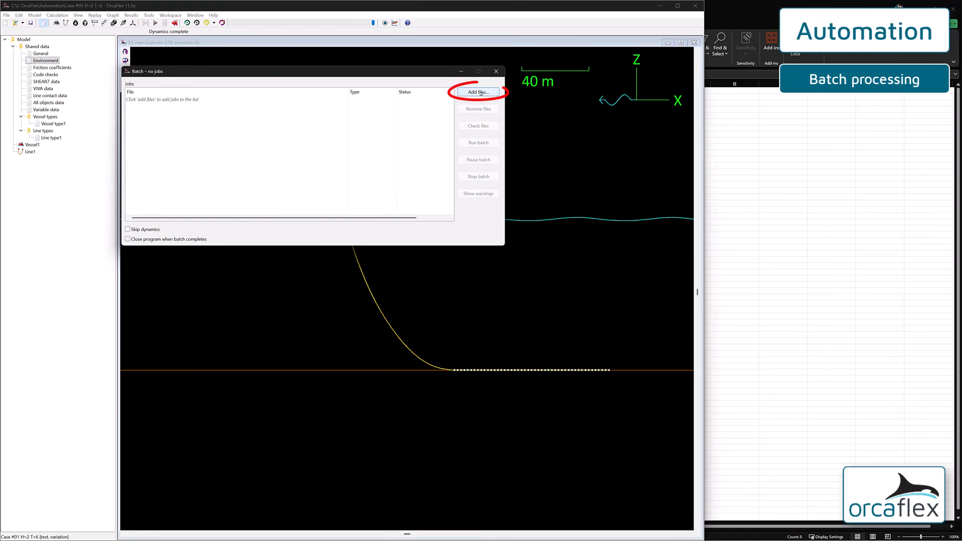
pyautogui.click(478, 93)
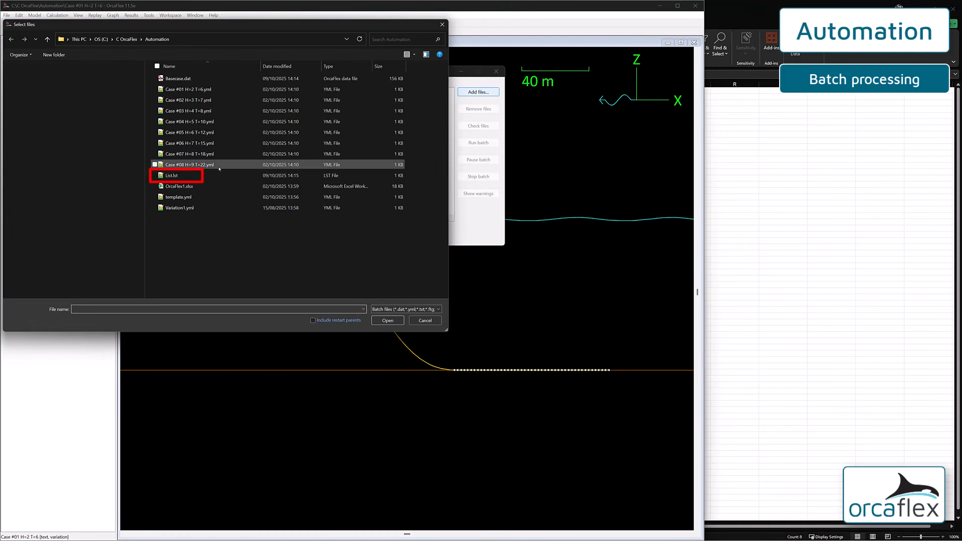
pyautogui.doubleClick(173, 175)
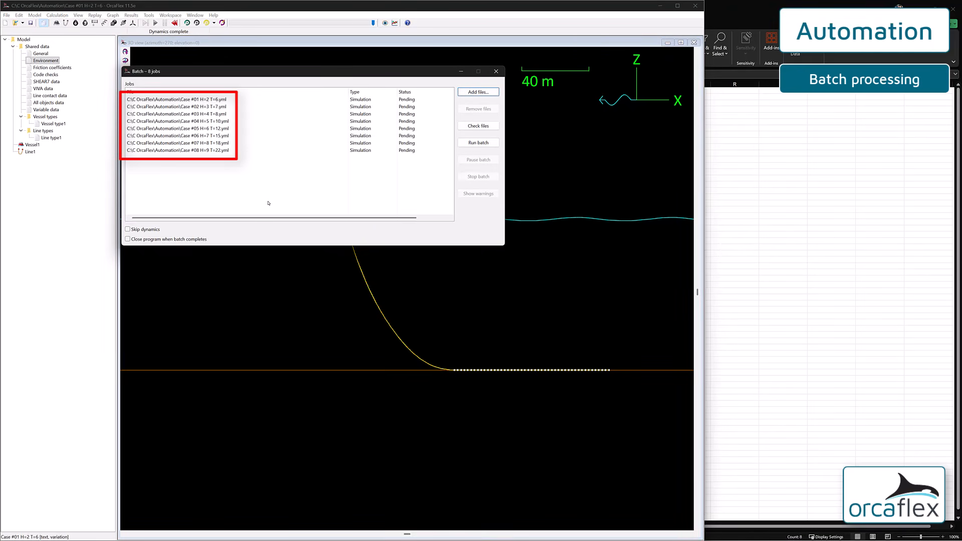
# Clear all eight load case jobs from the batch list.
pyautogui.click(227, 151)
pyautogui.keyDown('shift'); pyautogui.click(231, 99); pyautogui.keyUp('shift')
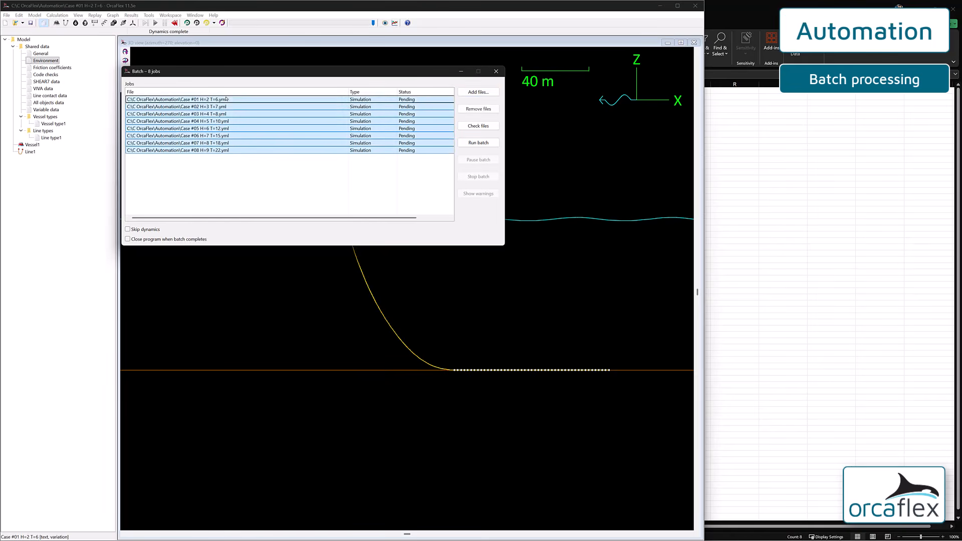
pyautogui.click(486, 109)
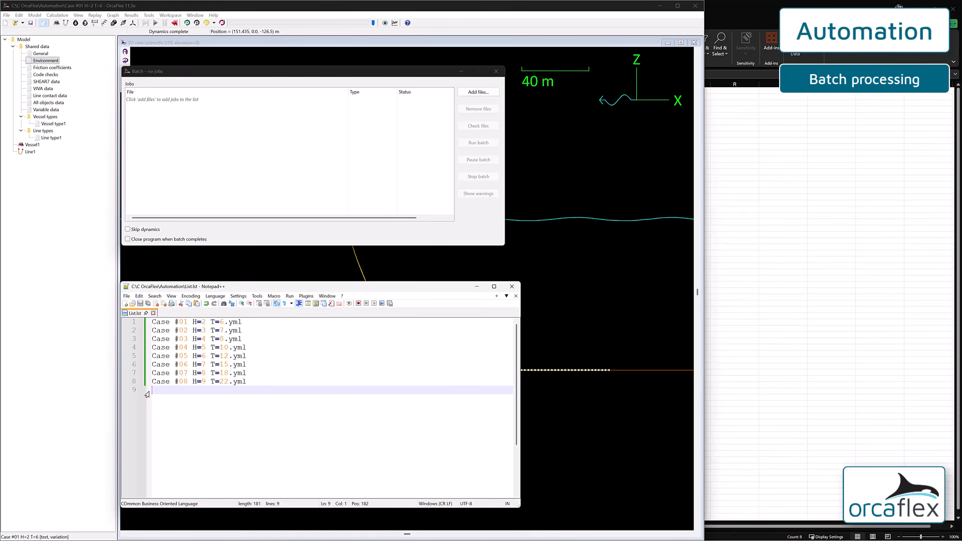
# In Notepad++, append ..\Test.dat as line 9 of List.lst to reference the parent folder's data file, and save the list.
pyautogui.write('..\\')
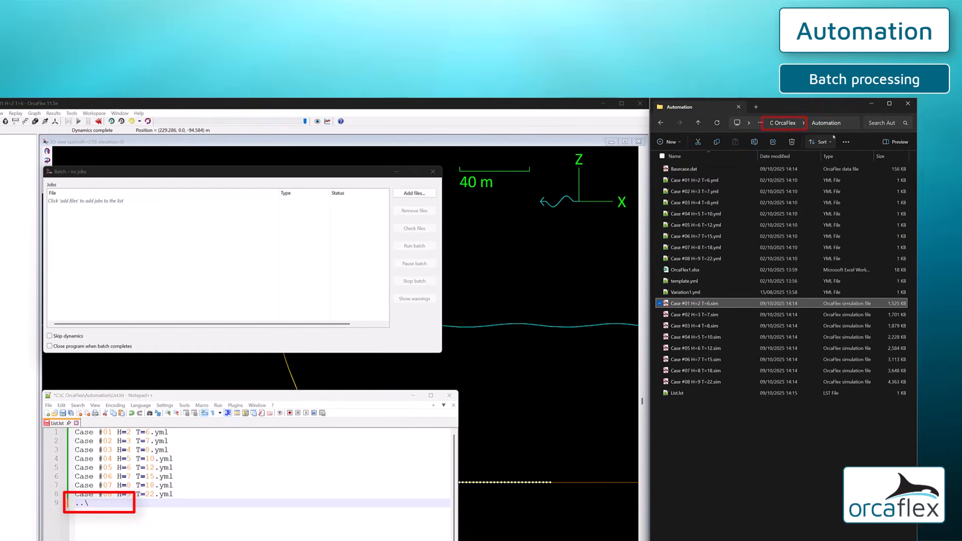
pyautogui.click(784, 123)
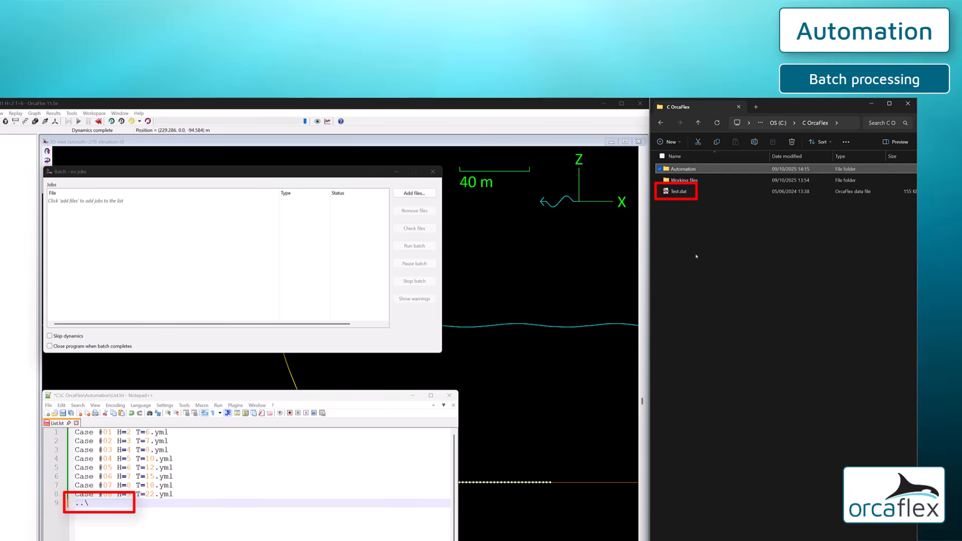
pyautogui.click(117, 506)
pyautogui.write('Test.dat')
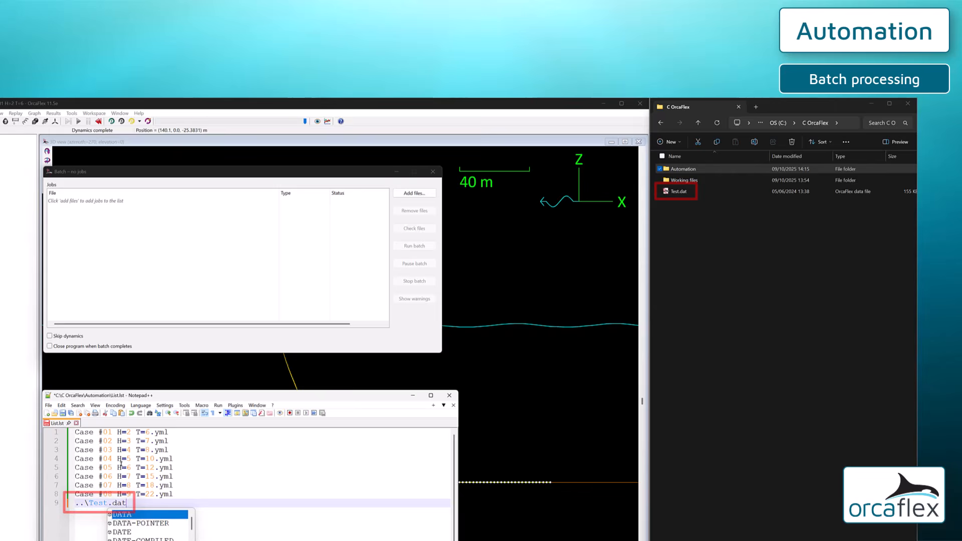
pyautogui.hotkey('ctrl', 's')
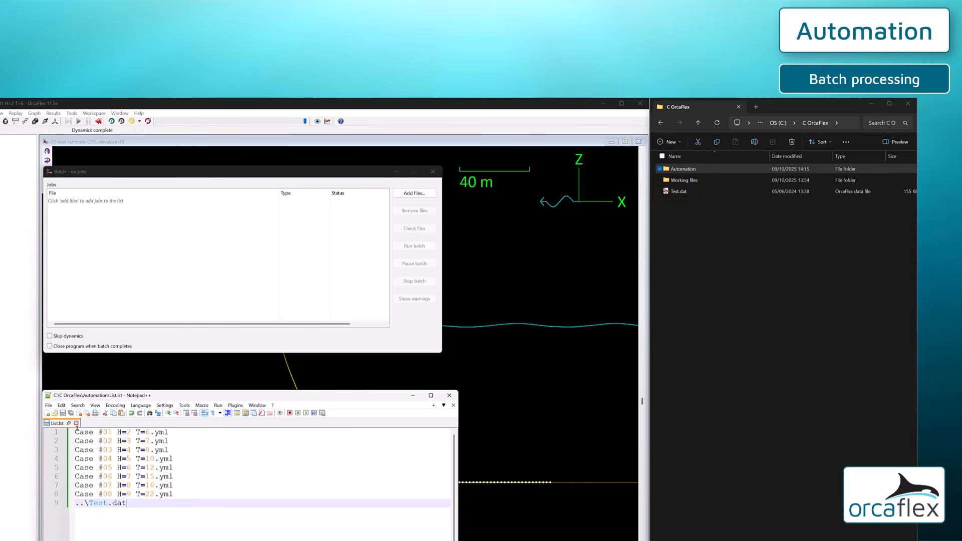
# Back in OrcaFlex's batch window, add the jobs referenced by List.lst and run the batch.
pyautogui.click(227, 273)
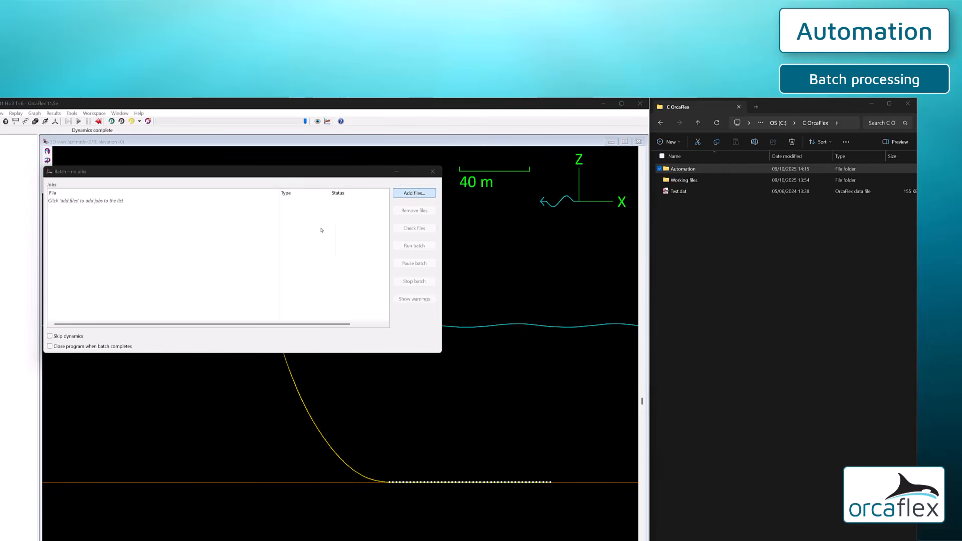
pyautogui.click(414, 194)
pyautogui.doubleClick(100, 280)
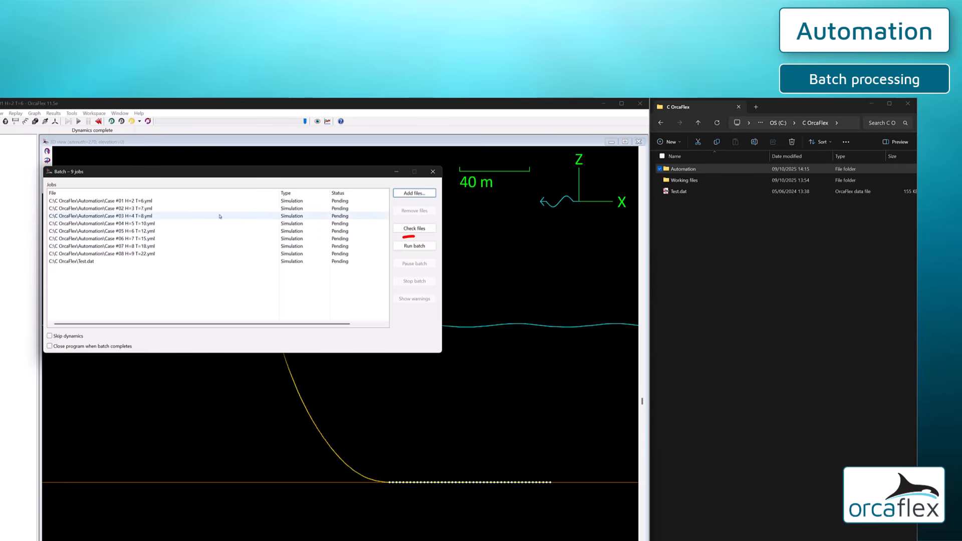
pyautogui.click(396, 244)
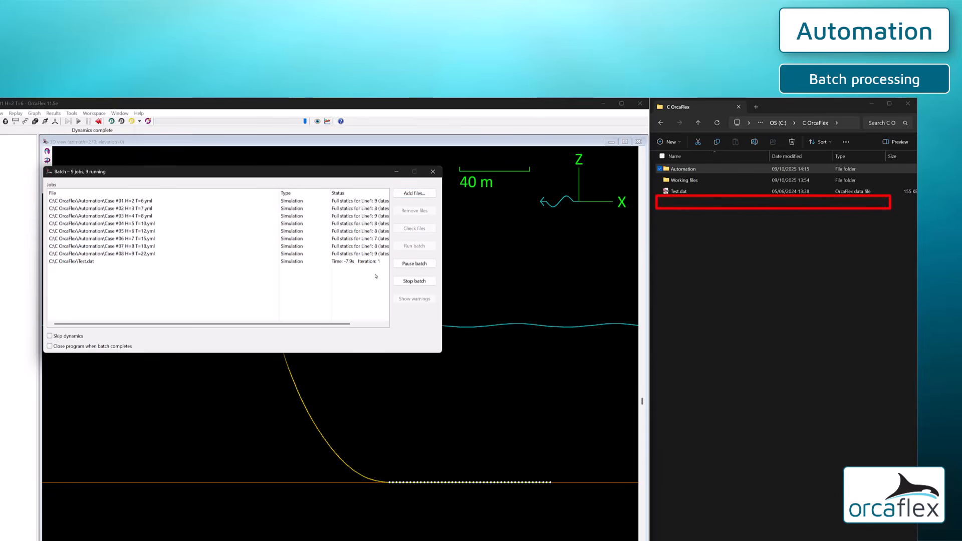
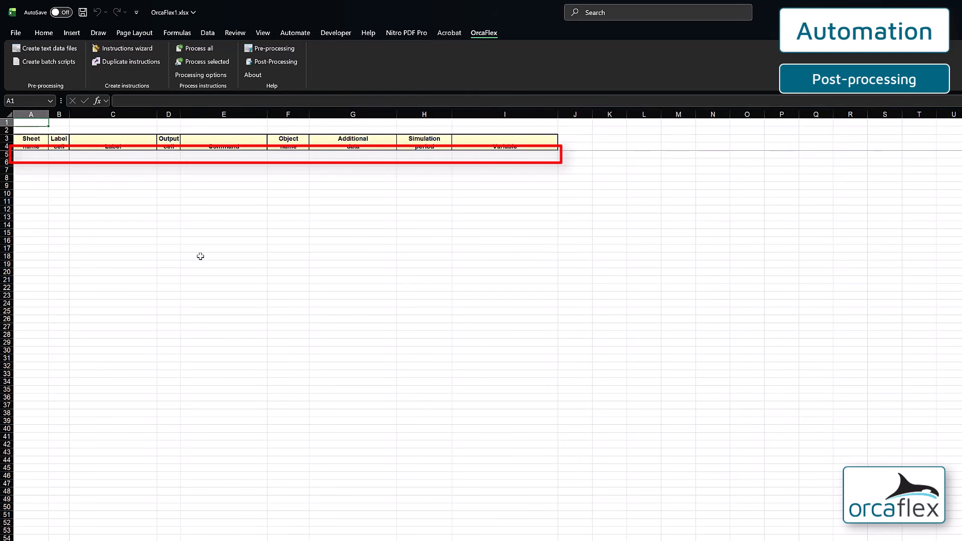
# On row 5 of the Post-processing sheet, use the Instructions wizard to create a Load instruction for Case #01 H=2 T=6.sim.
pyautogui.click(28, 158)
pyautogui.click(127, 49)
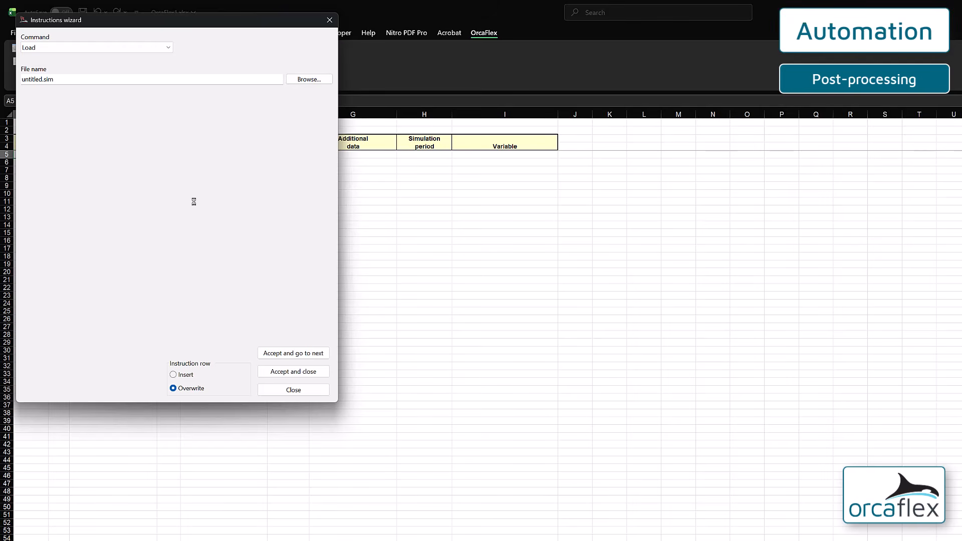
pyautogui.click(169, 49)
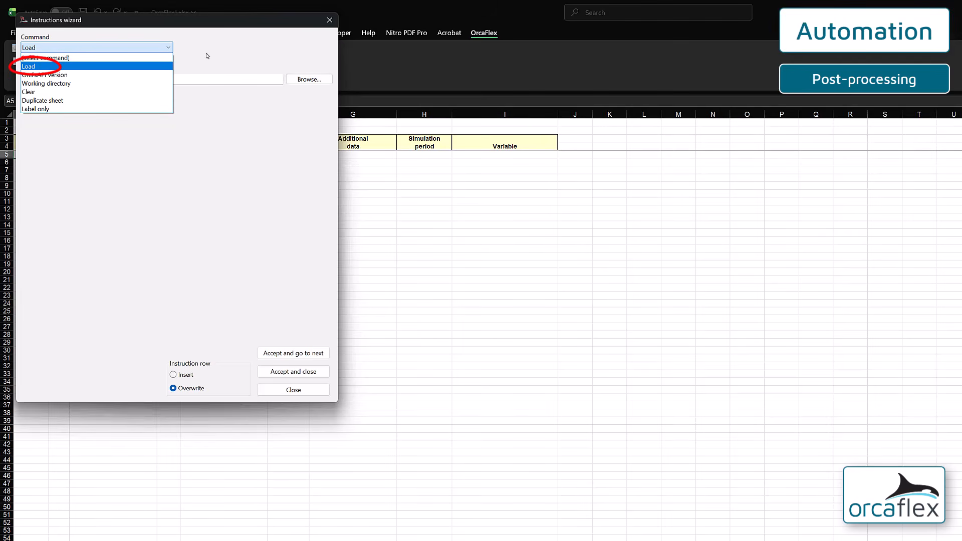
pyautogui.click(76, 67)
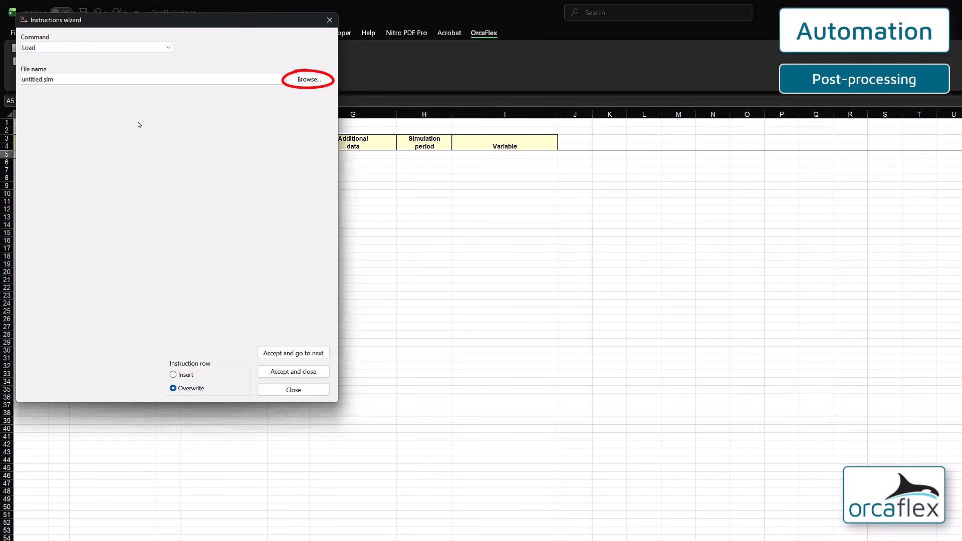
pyautogui.click(309, 80)
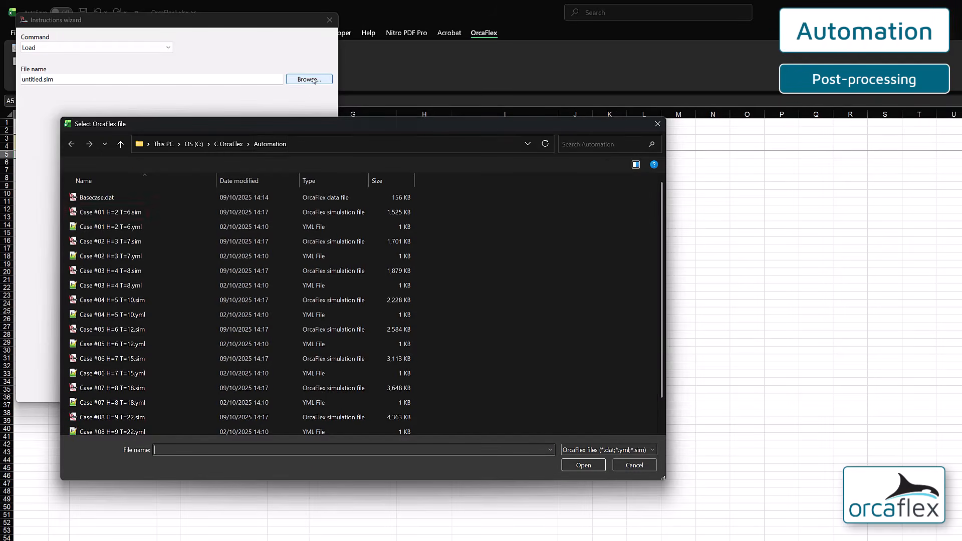
pyautogui.click(108, 217)
pyautogui.click(583, 465)
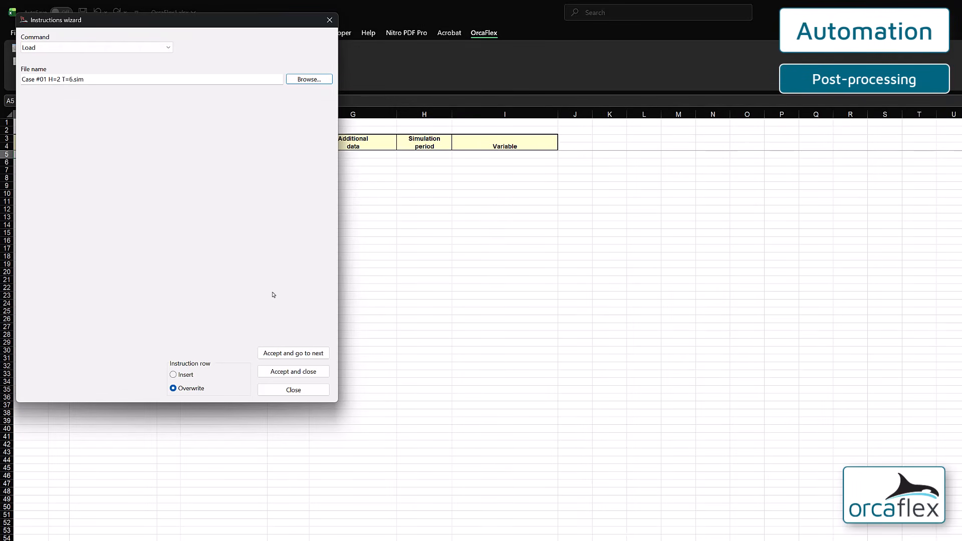
pyautogui.click(307, 356)
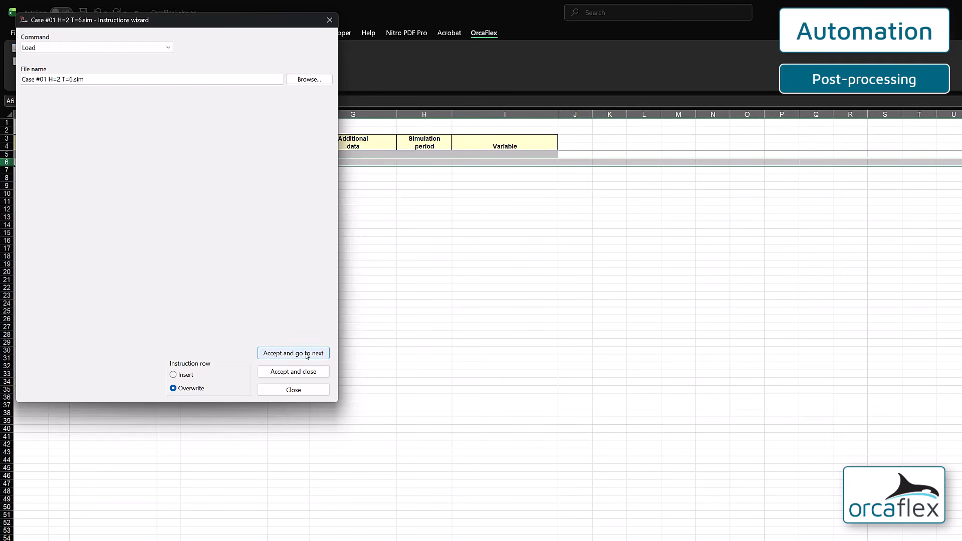
# Set the row 6 instruction to the Time history command, with Time history results as its output sheet name.
pyautogui.moveTo(272, 24)
pyautogui.mouseDown()
pyautogui.moveTo(432, 99)
pyautogui.moveTo(521, 187)
pyautogui.mouseUp()
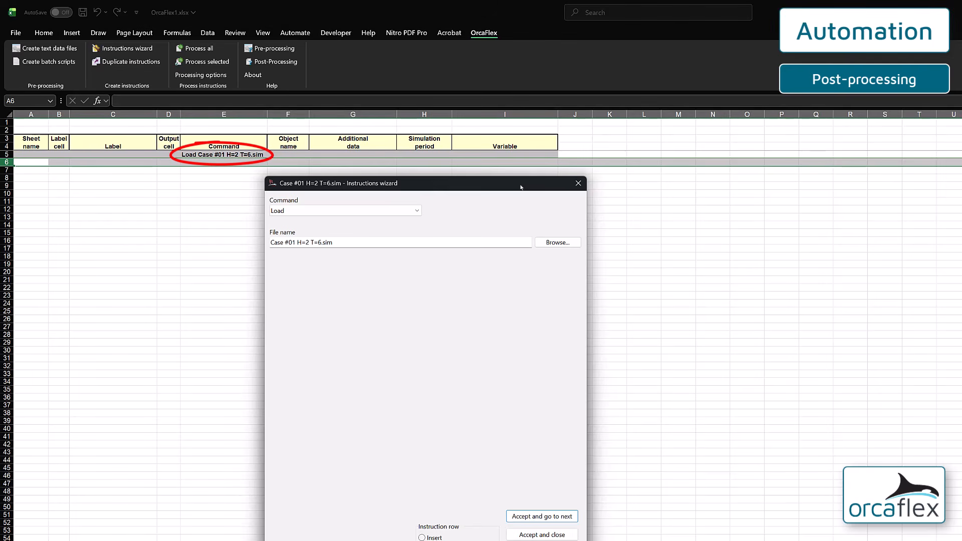
pyautogui.click(369, 211)
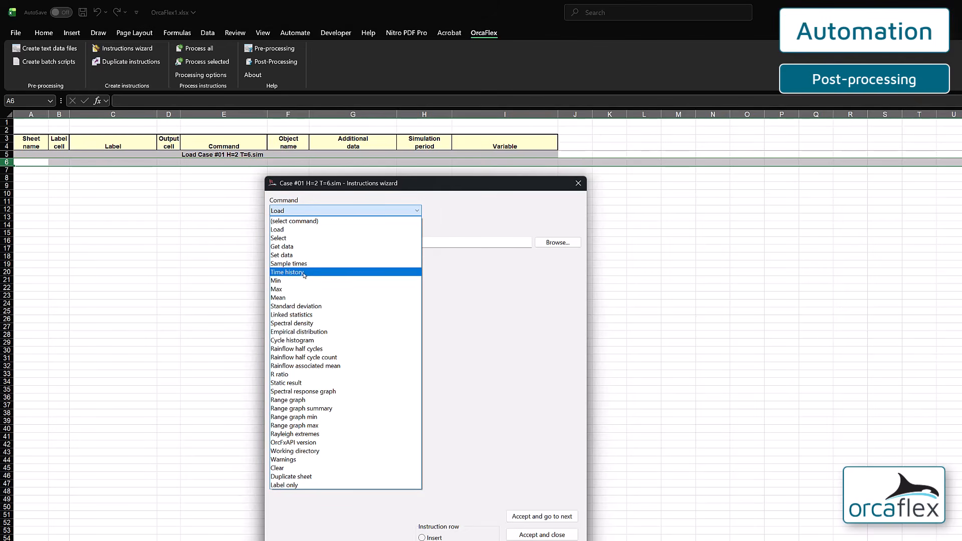
pyautogui.click(303, 273)
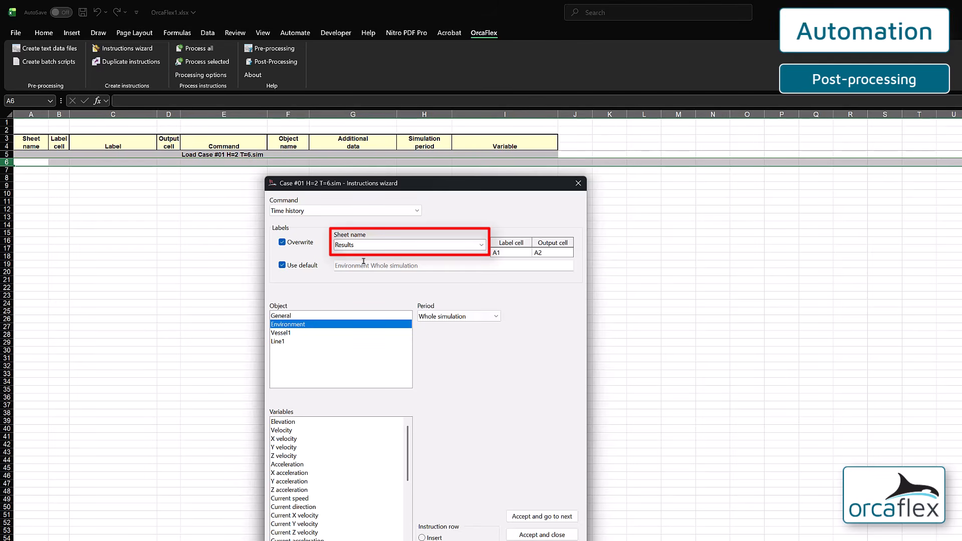
pyautogui.doubleClick(338, 249)
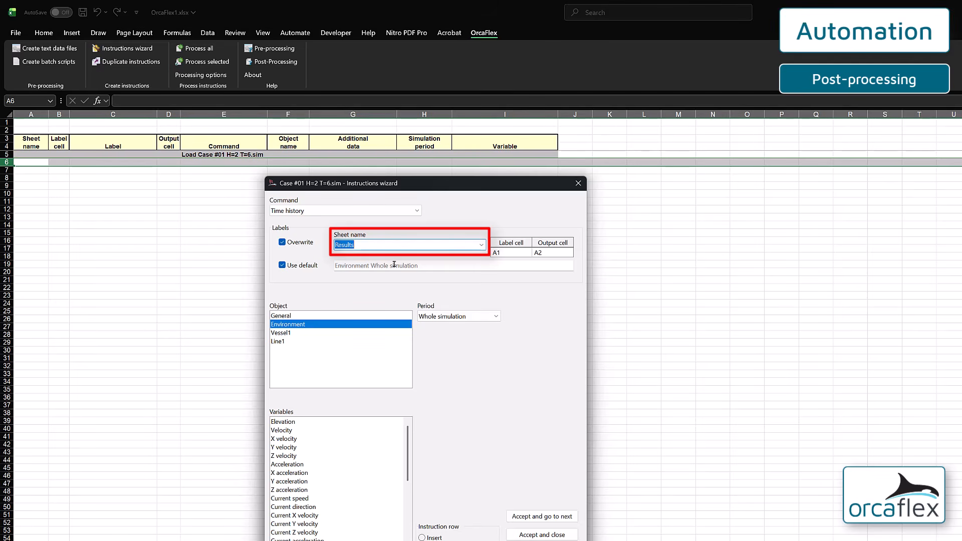
pyautogui.write('Time hist')
pyautogui.write('ory results')
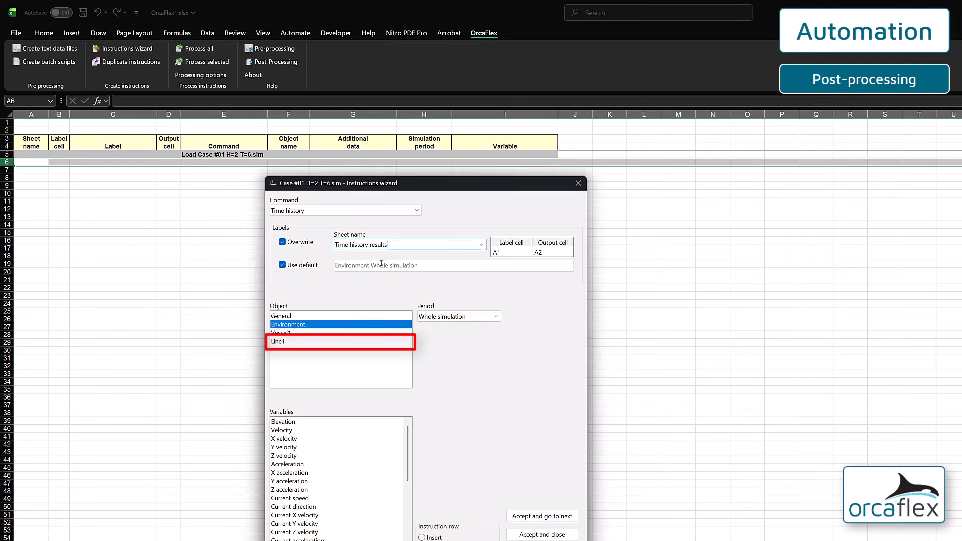
# Choose the Effective tension variable for Line1 at End A, and accept the time history instruction.
pyautogui.click(282, 344)
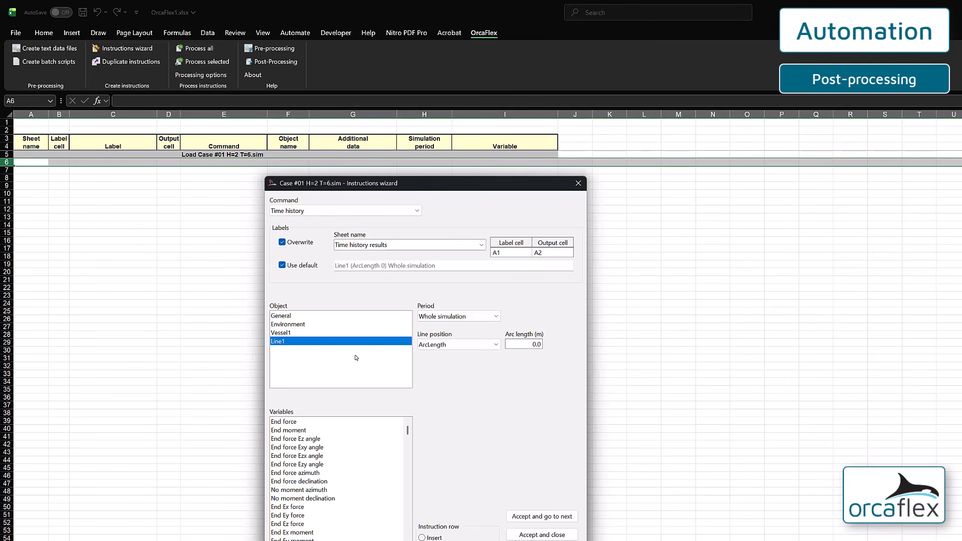
pyautogui.click(472, 345)
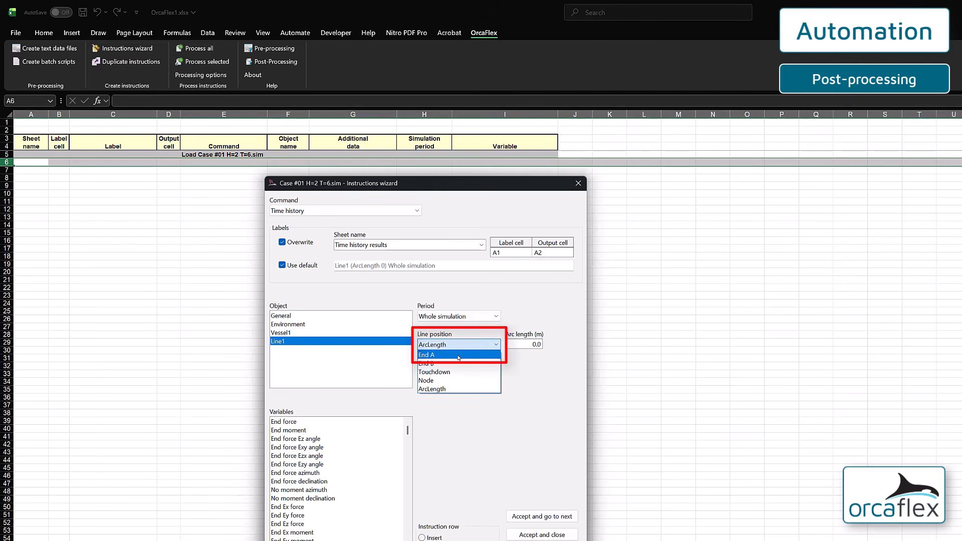
pyautogui.click(458, 356)
pyautogui.scroll(-8, 350, 471)
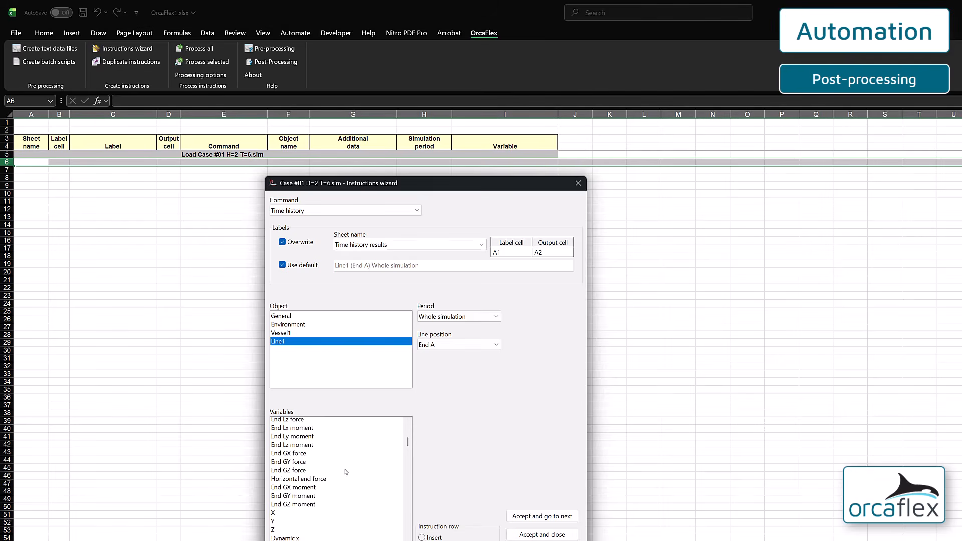
pyautogui.scroll(-8, 346, 472)
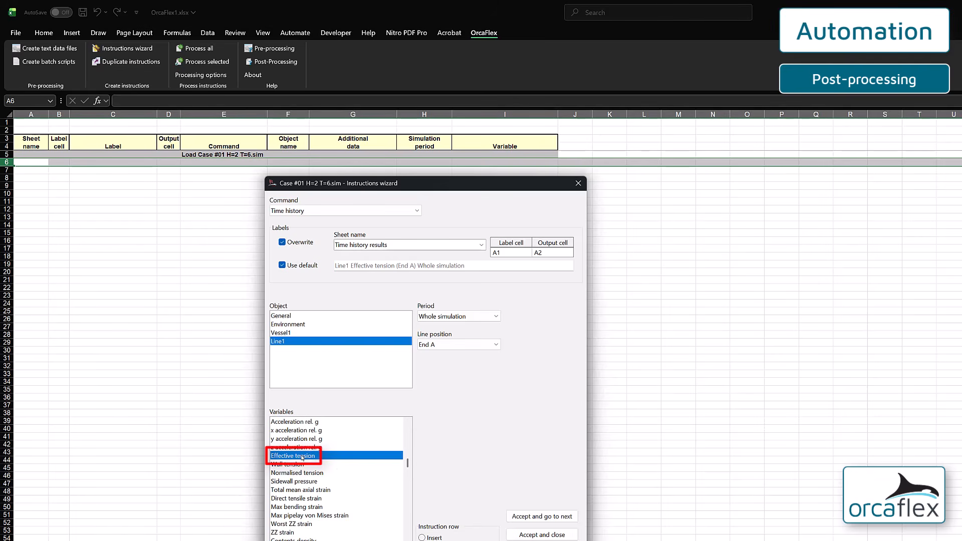
pyautogui.click(295, 456)
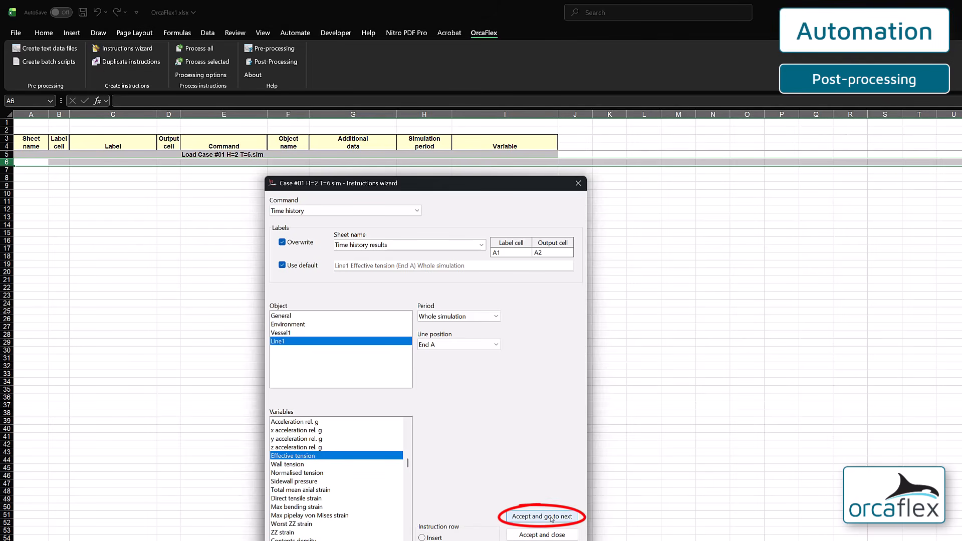
pyautogui.click(541, 516)
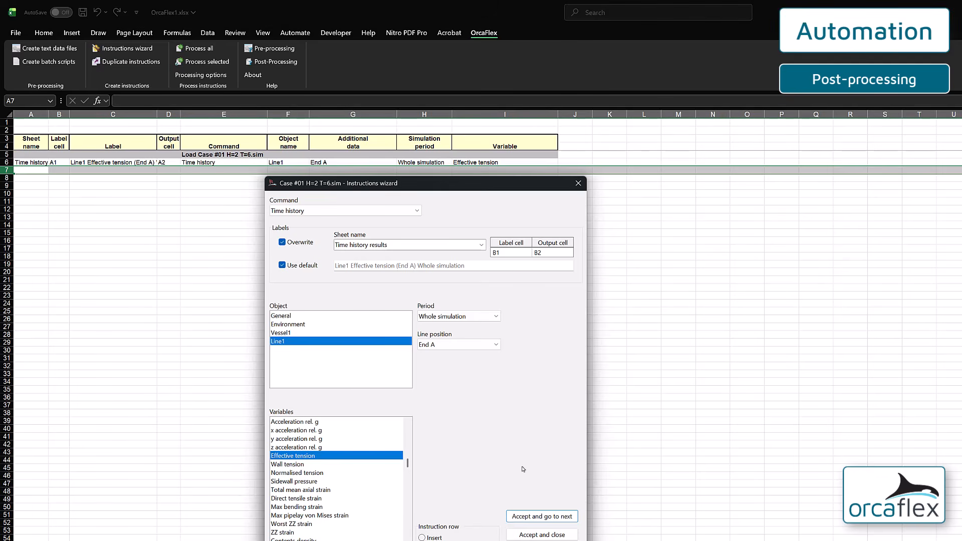
# Create a second time history instruction for Line1 Curvature at Touchdown, and finish the Instructions wizard.
pyautogui.scroll(-8, 345, 490)
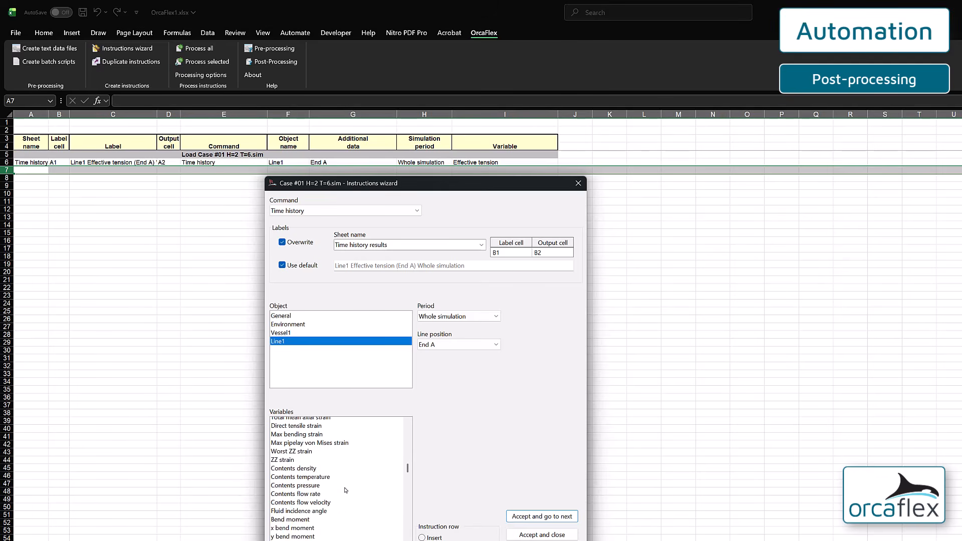
pyautogui.click(285, 515)
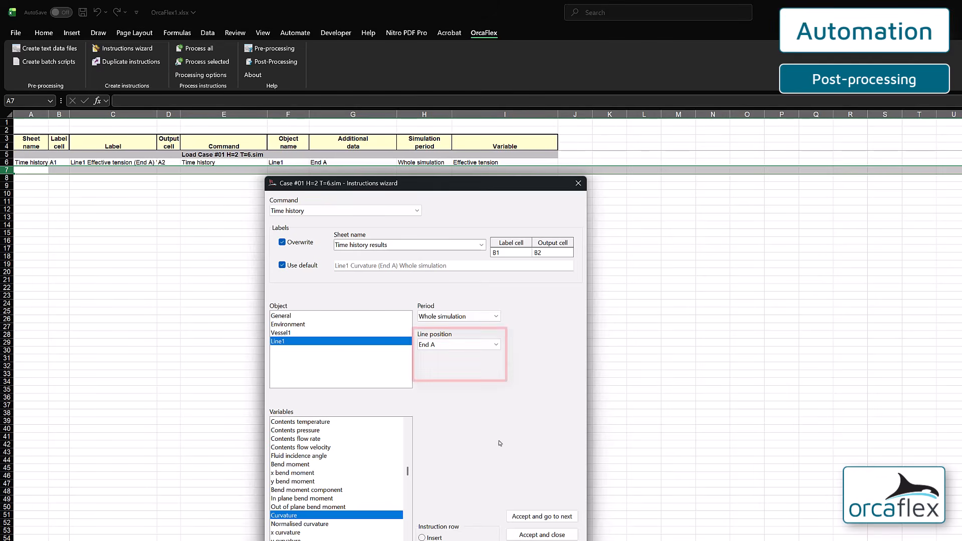
pyautogui.click(477, 344)
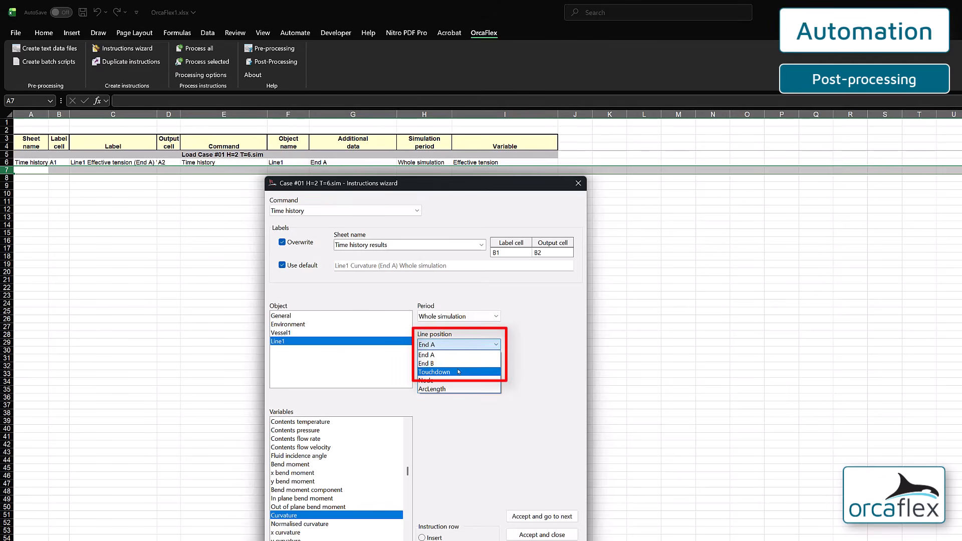
pyautogui.click(466, 371)
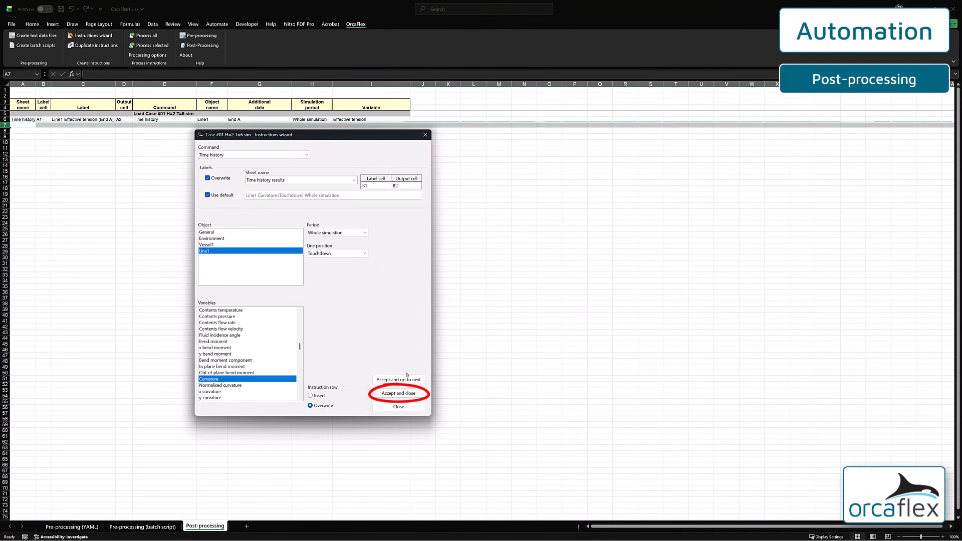
pyautogui.click(410, 394)
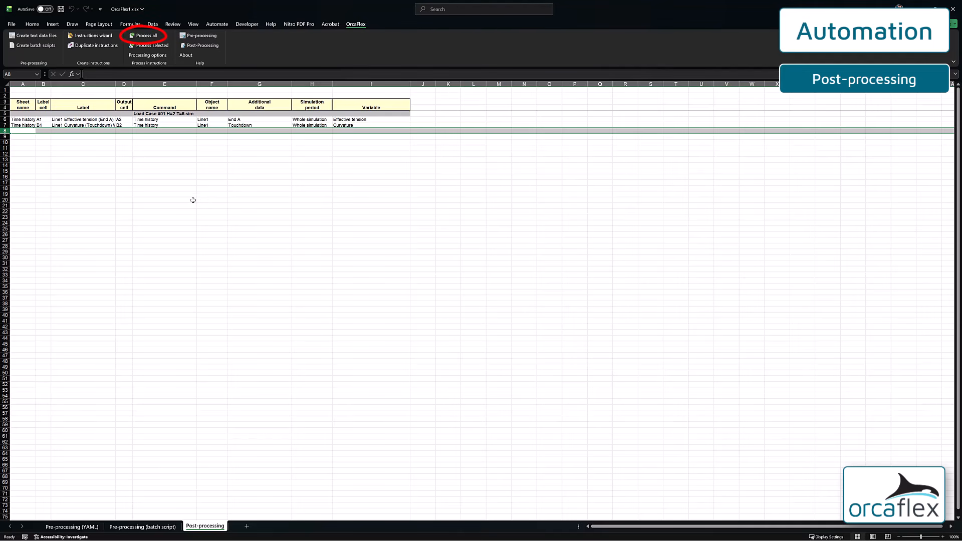
# Process all the instructions and fit the column widths on the Time history results sheet to their contents.
pyautogui.click(155, 31)
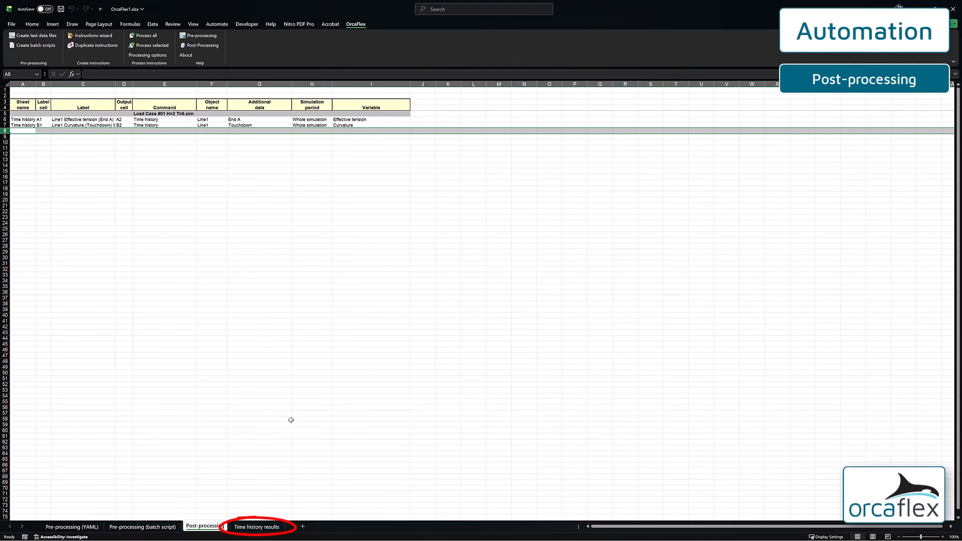
pyautogui.click(257, 527)
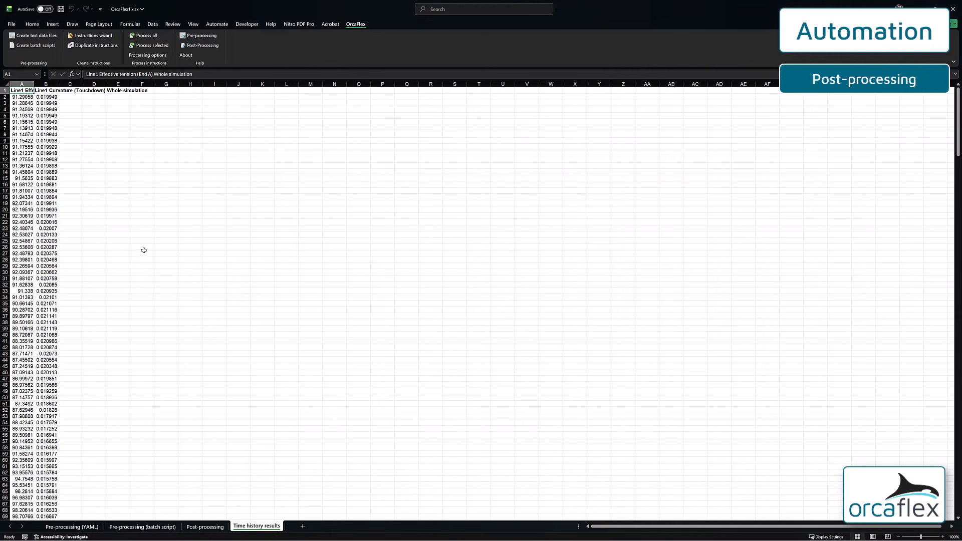
pyautogui.click(8, 84)
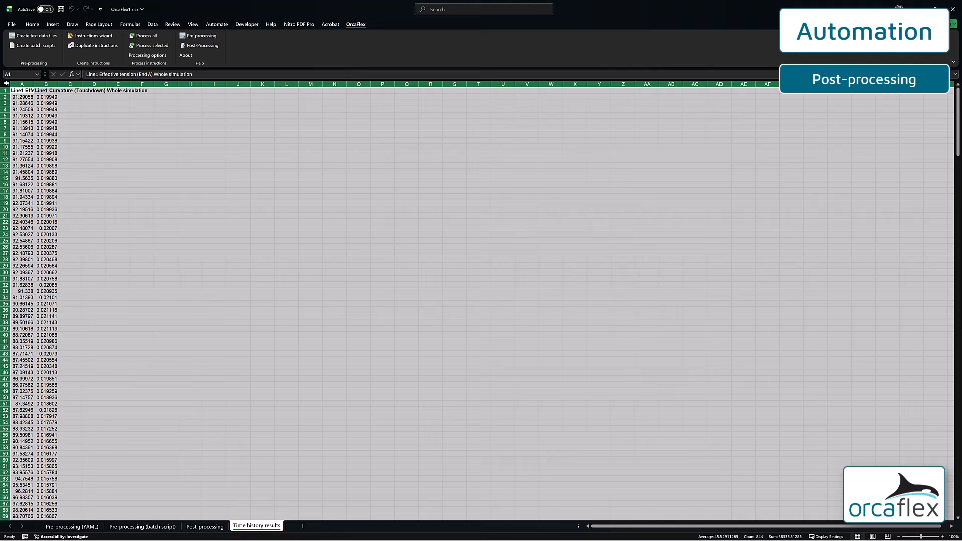
pyautogui.doubleClick(34, 84)
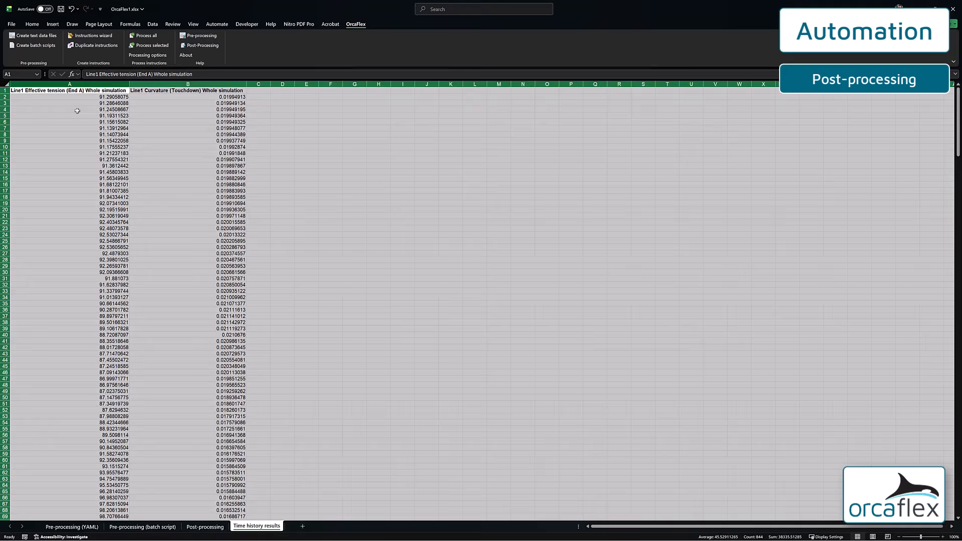
pyautogui.click(173, 172)
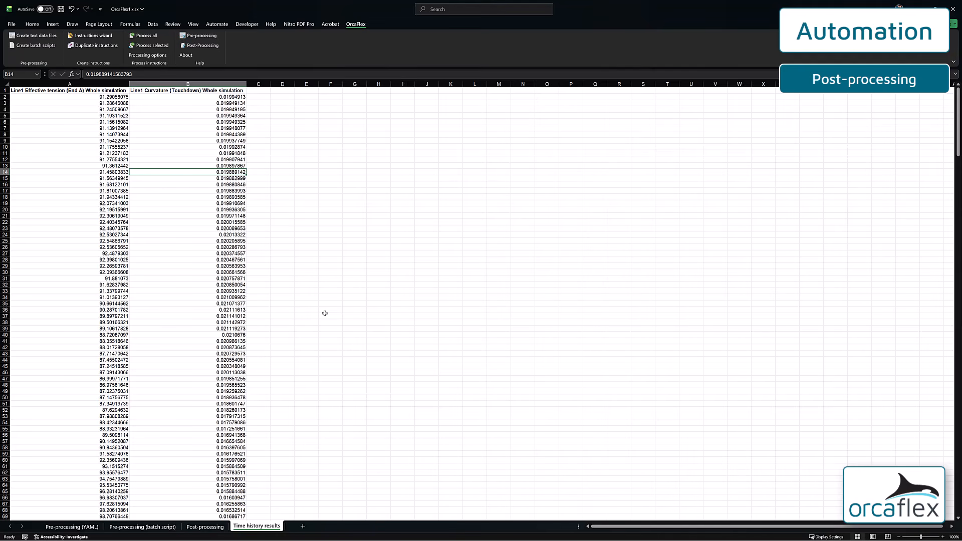
# Duplicate the Post-processing sheet's instructions on a single sheet for the load case files listed in List.lst, allowing the rows to be overwritten.
pyautogui.click(213, 525)
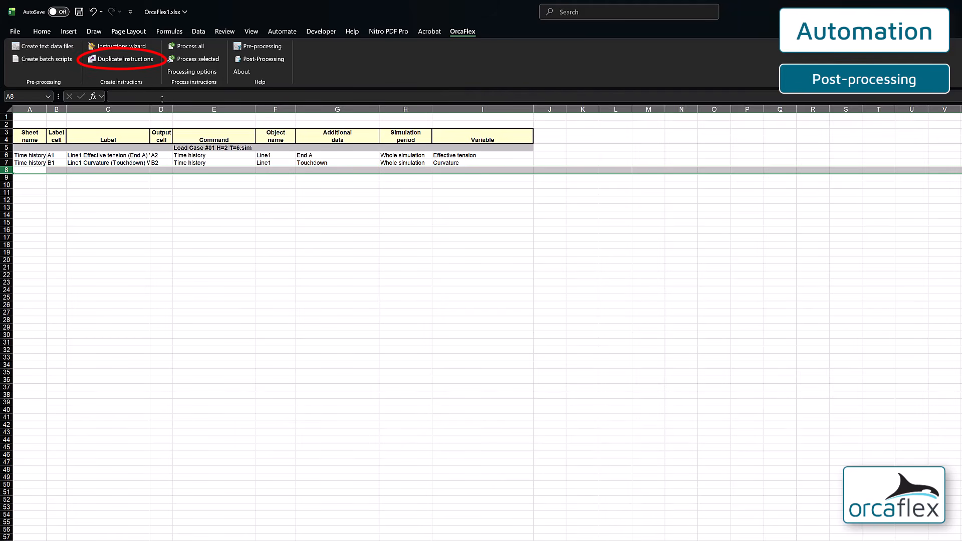
pyautogui.click(131, 59)
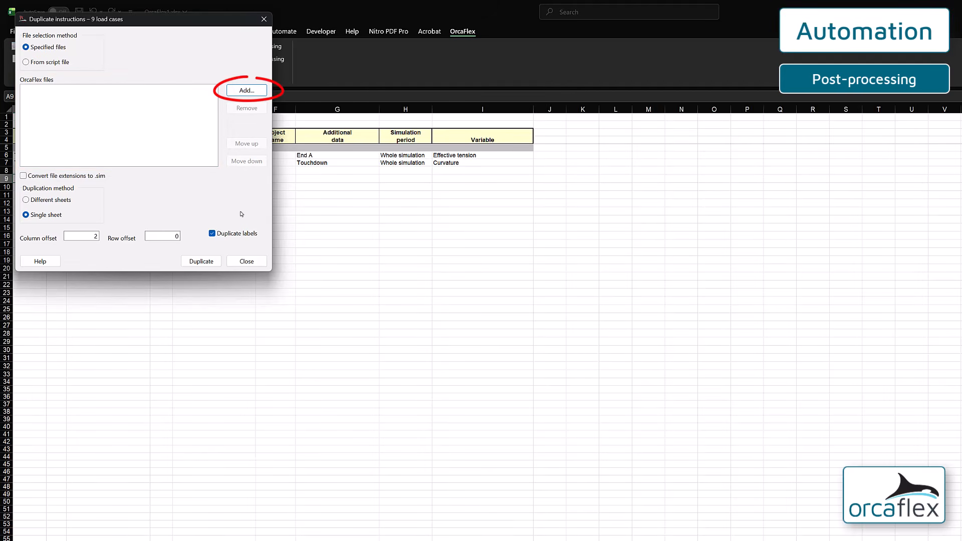
pyautogui.click(247, 91)
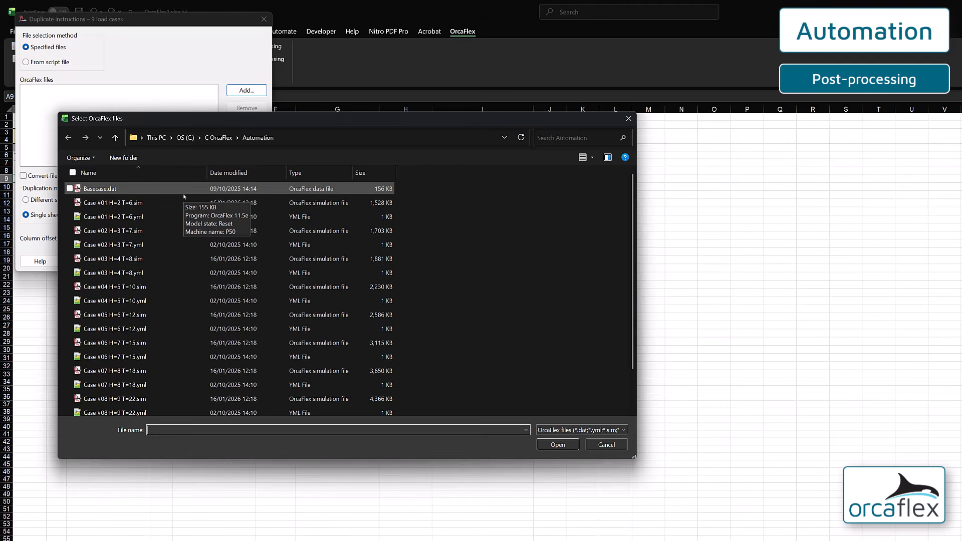
pyautogui.scroll(-1, 202, 284)
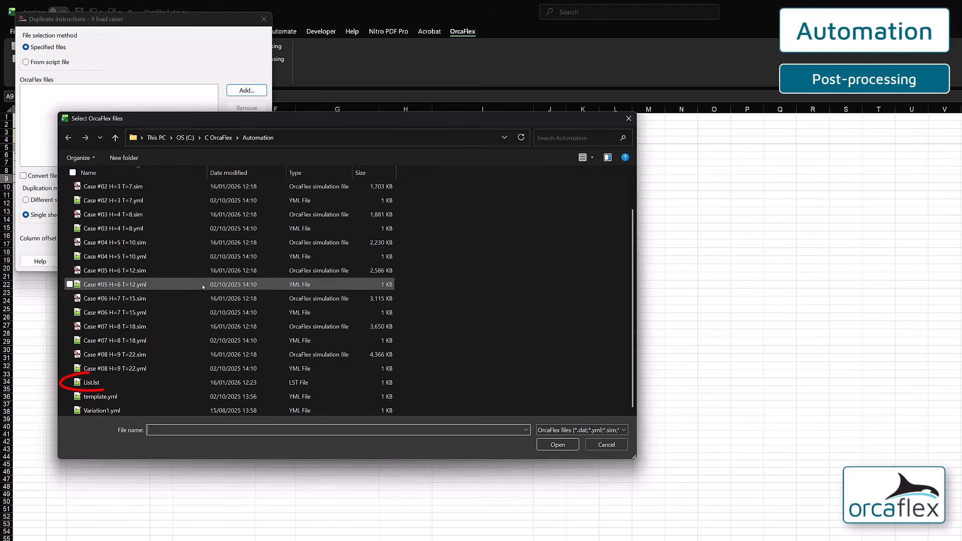
pyautogui.click(98, 385)
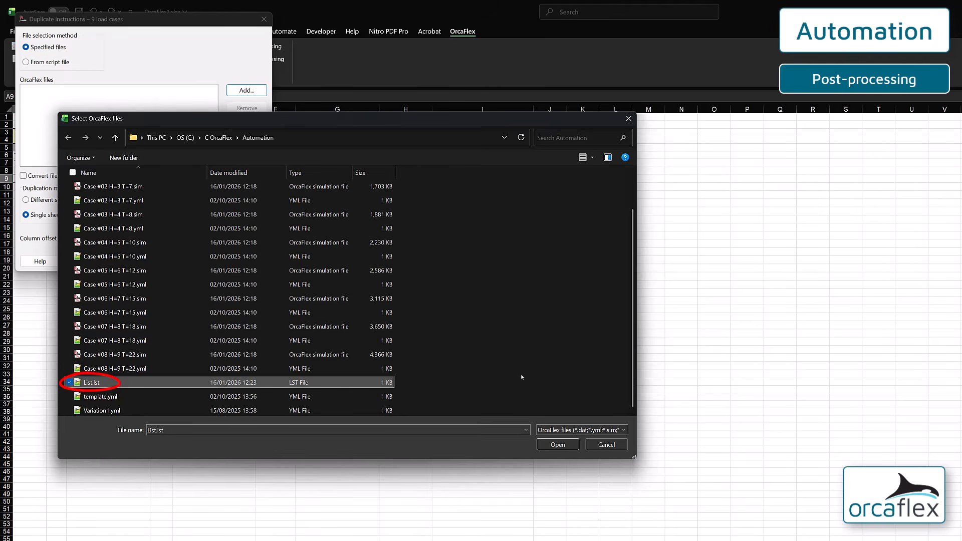
pyautogui.click(557, 444)
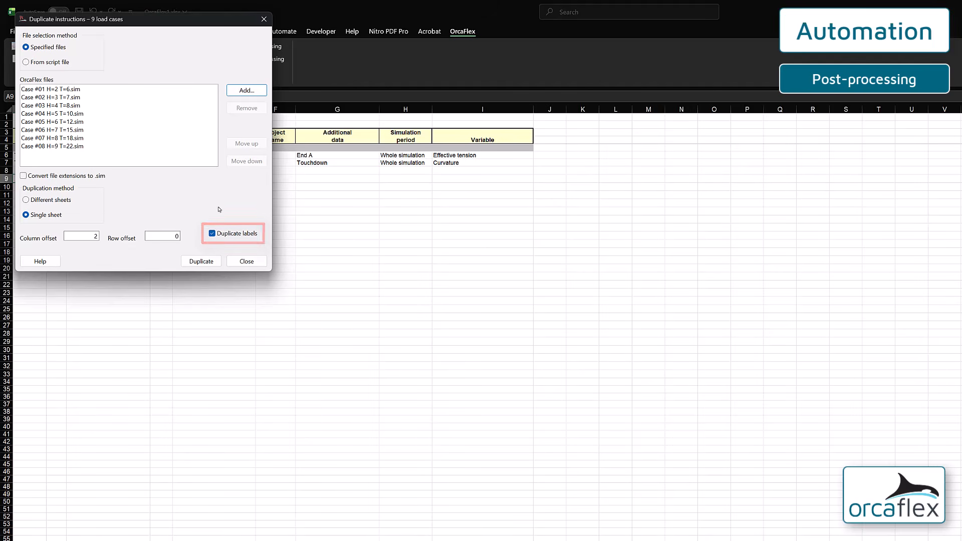
pyautogui.click(200, 262)
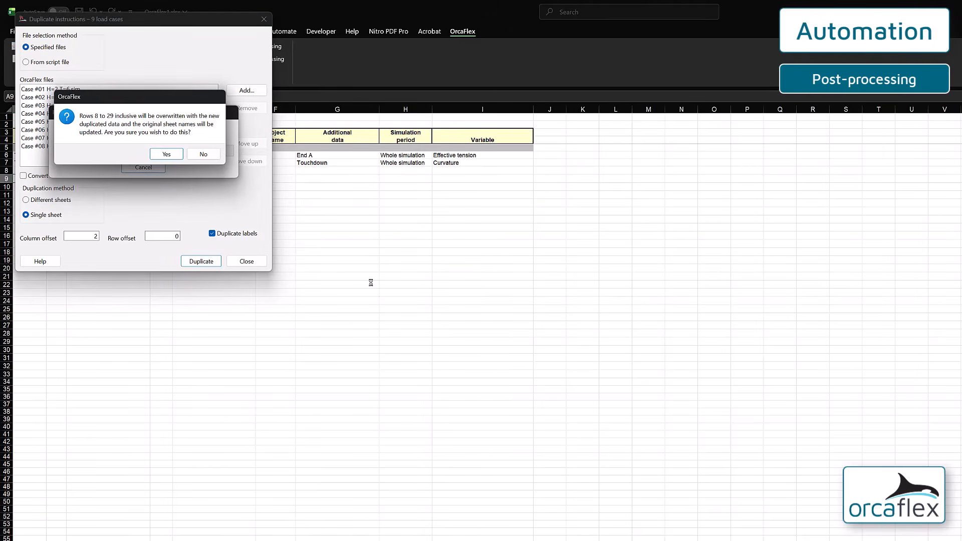
pyautogui.click(171, 155)
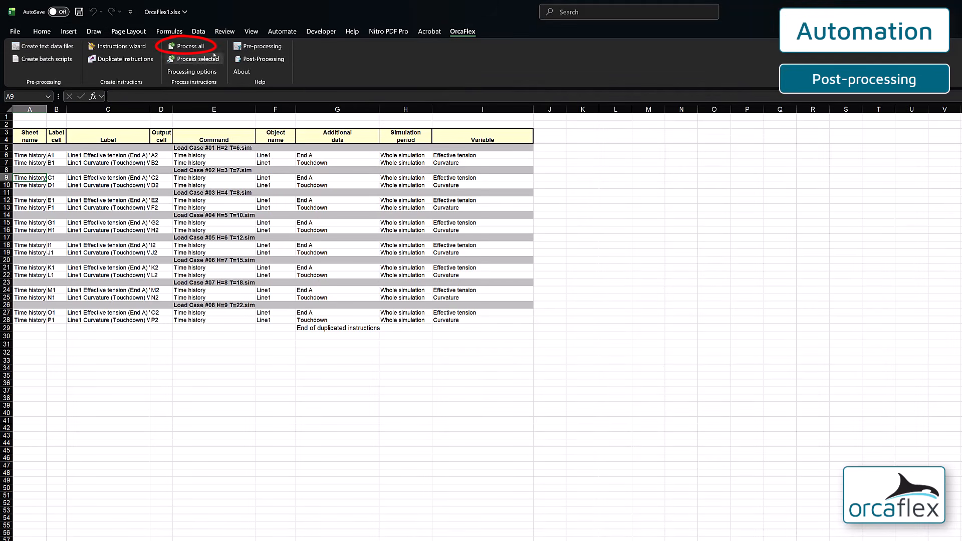
# Process all the duplicated time history instructions, and review and accept the processing options.
pyautogui.click(192, 47)
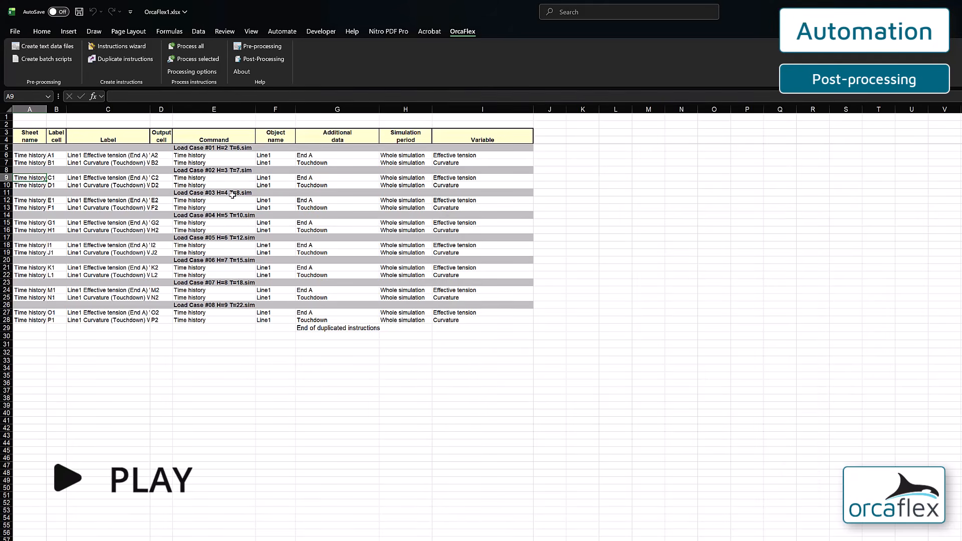
pyautogui.click(192, 71)
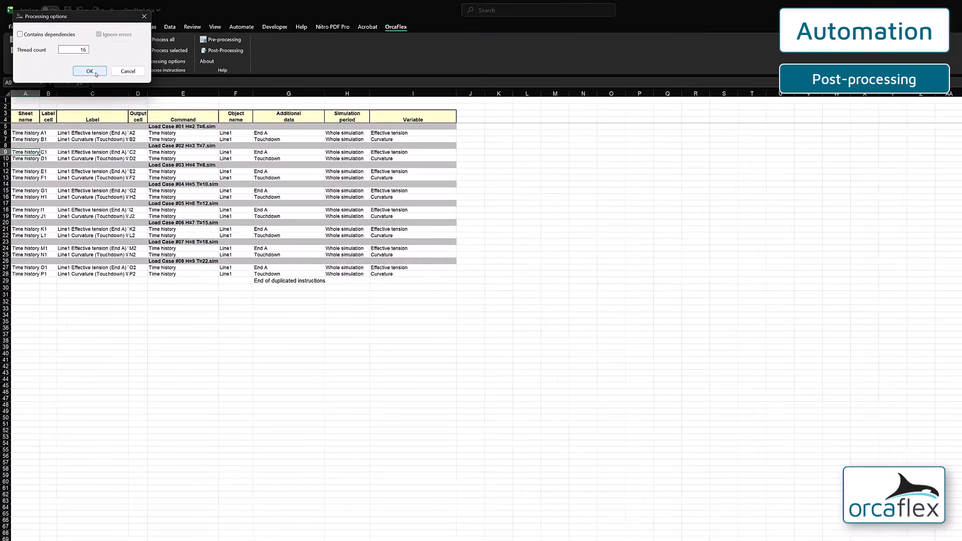
pyautogui.click(105, 83)
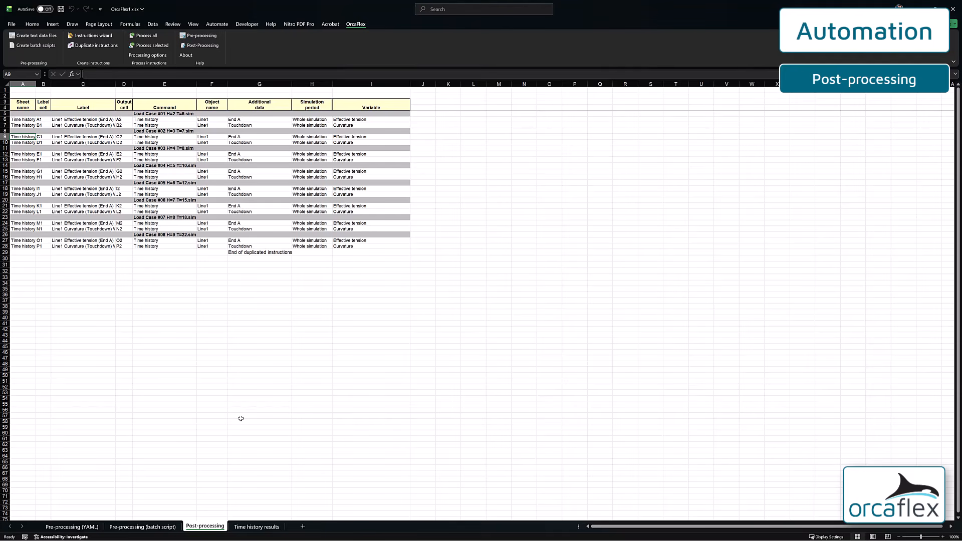
# Create a copy of the Post-processing sheet in front of the original and name it "Post-processing range graph".
pyautogui.rightClick(211, 525)
pyautogui.click(239, 440)
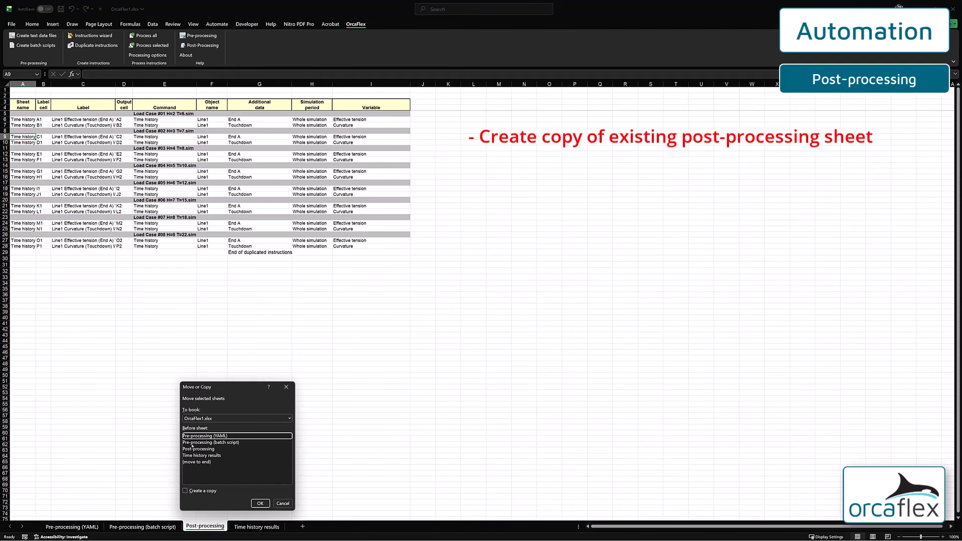
pyautogui.click(185, 491)
pyautogui.click(200, 449)
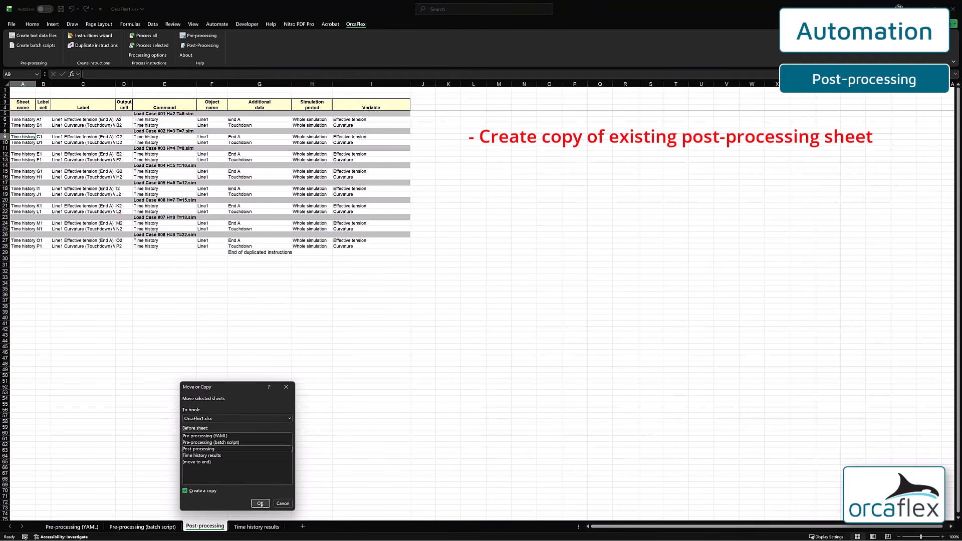
pyautogui.click(260, 503)
pyautogui.write('Post-processing range graph')
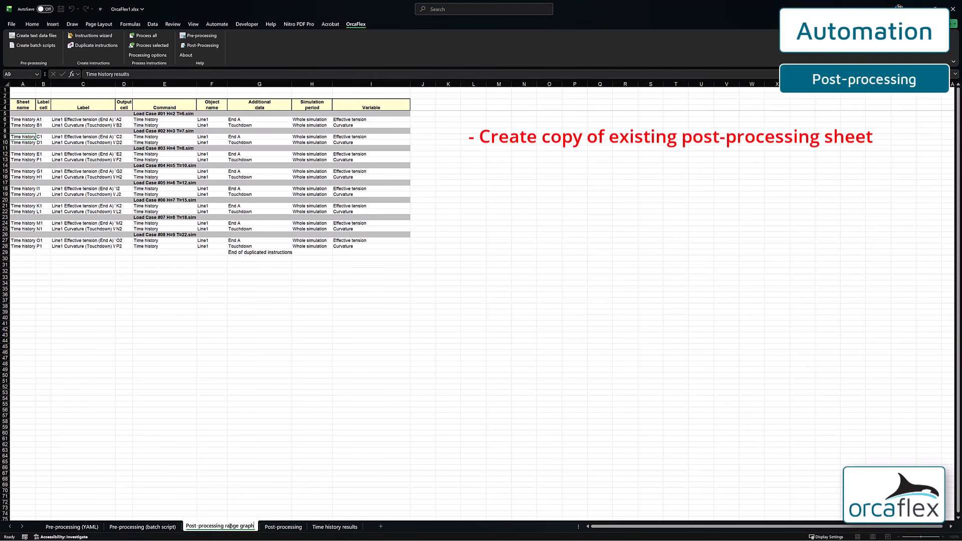
pyautogui.press('Return')
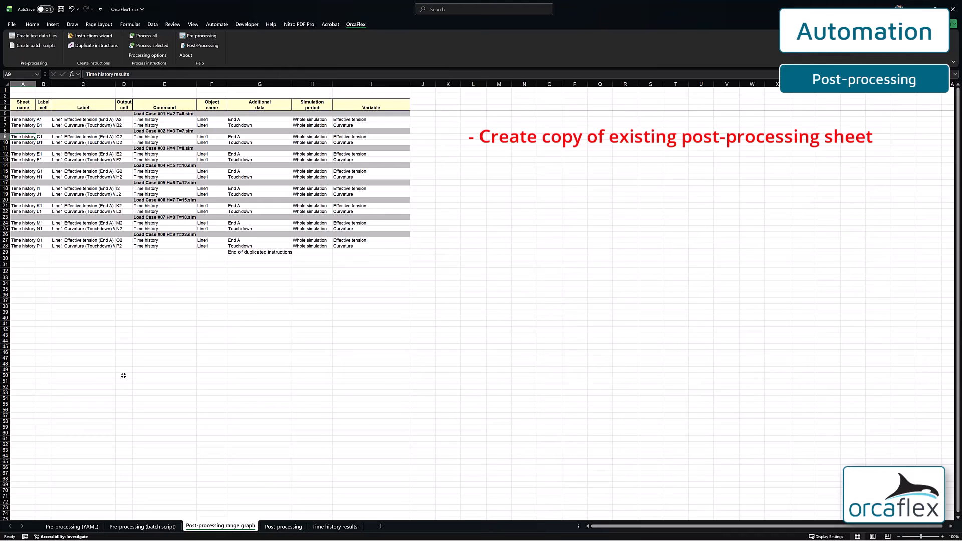
# Clear all contents and formatting below row 5, in rows 6 to 29, on the Post-processing range graph sheet.
pyautogui.click(389, 252)
pyautogui.keyDown('shift'); pyautogui.click(16, 119); pyautogui.keyUp('shift')
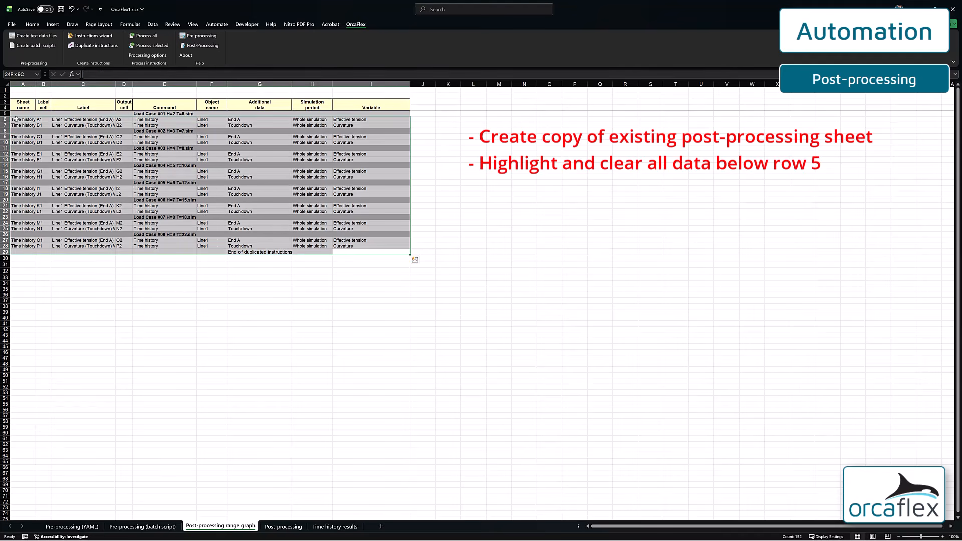
pyautogui.click(32, 24)
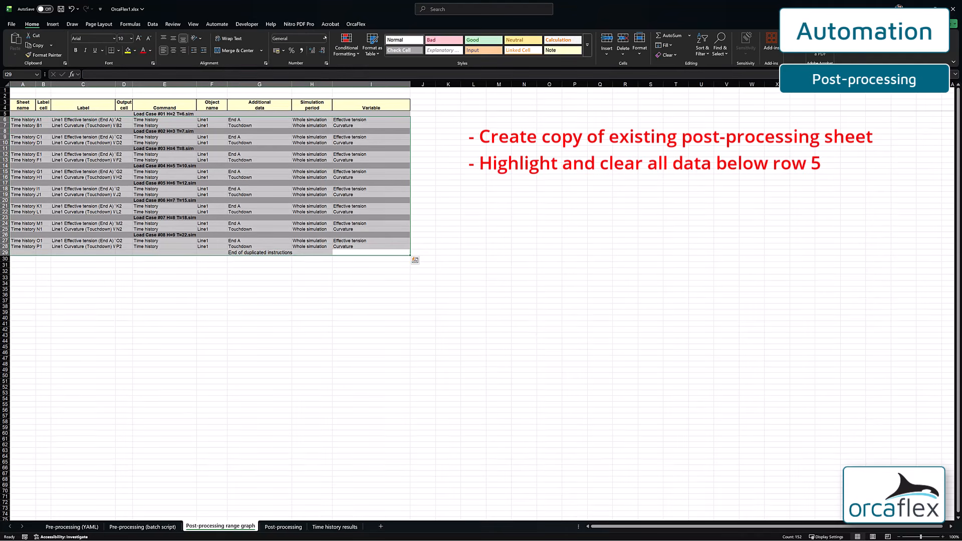
pyautogui.click(667, 54)
pyautogui.click(676, 65)
# Start an instruction in row 6 with the wizard, using the Range graph command and "Range graph results" as the output sheet name.
pyautogui.click(22, 120)
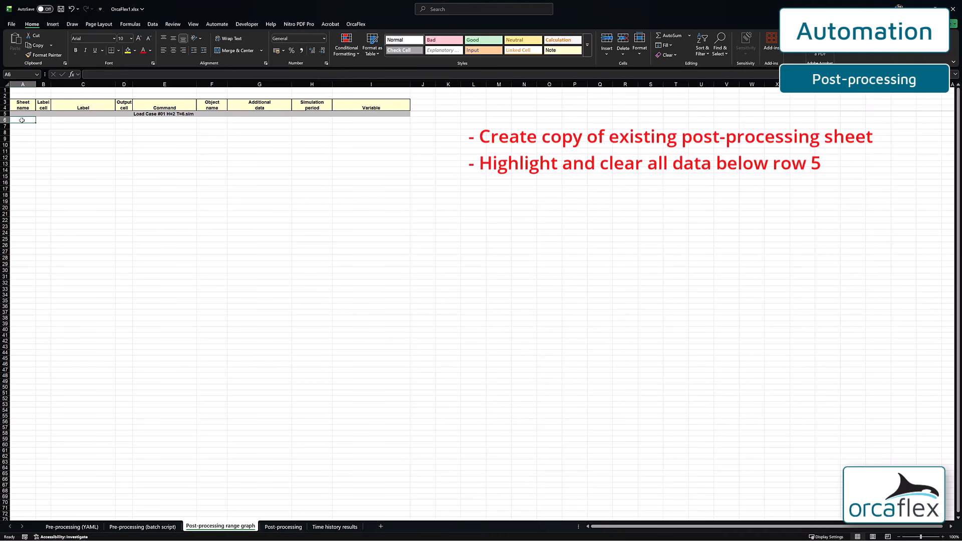
pyautogui.click(355, 24)
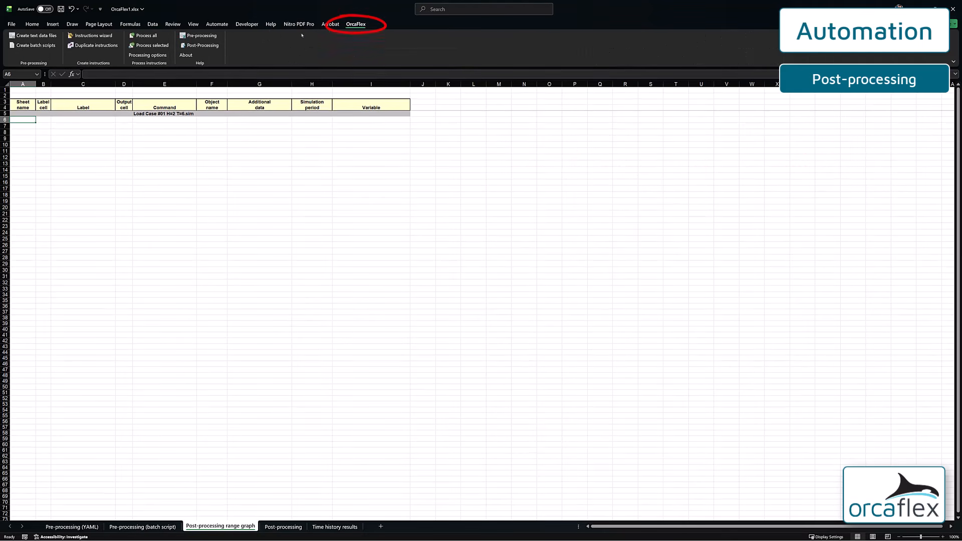
pyautogui.click(94, 36)
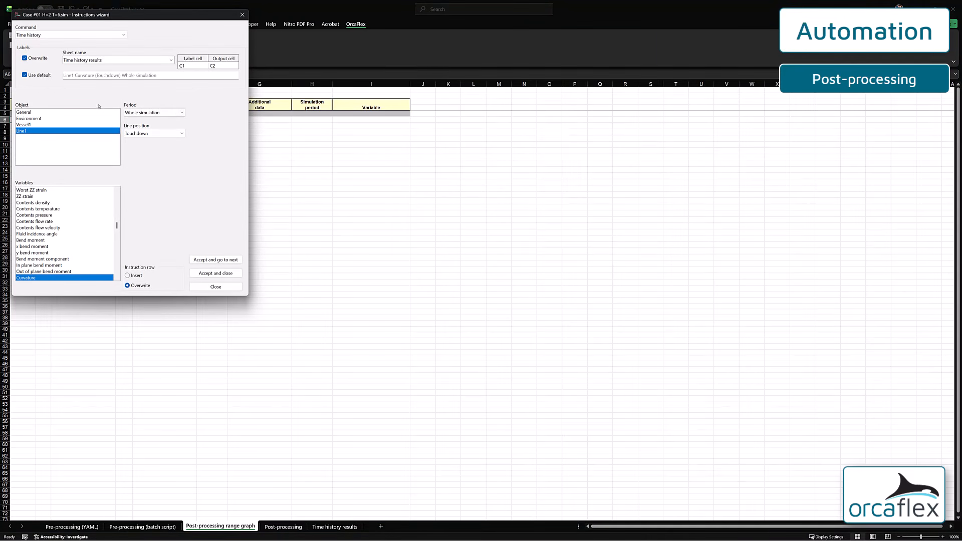
pyautogui.click(80, 35)
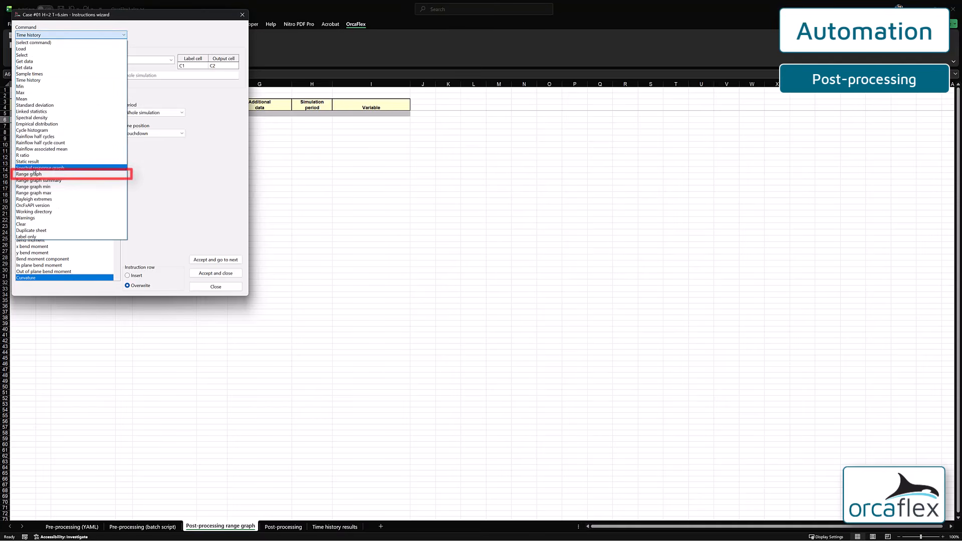
pyautogui.click(113, 169)
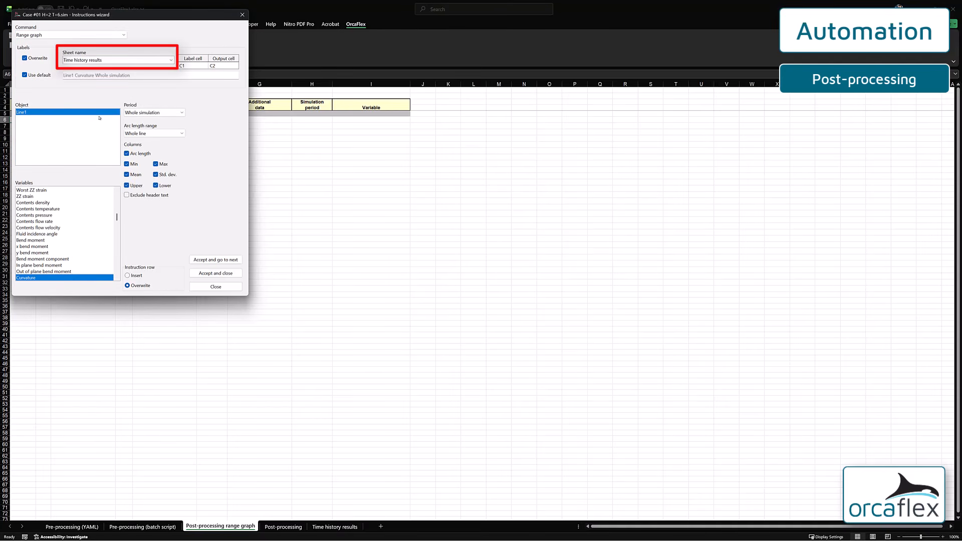
pyautogui.moveTo(63, 60); pyautogui.dragTo(89, 60)
pyautogui.write('Range graph')
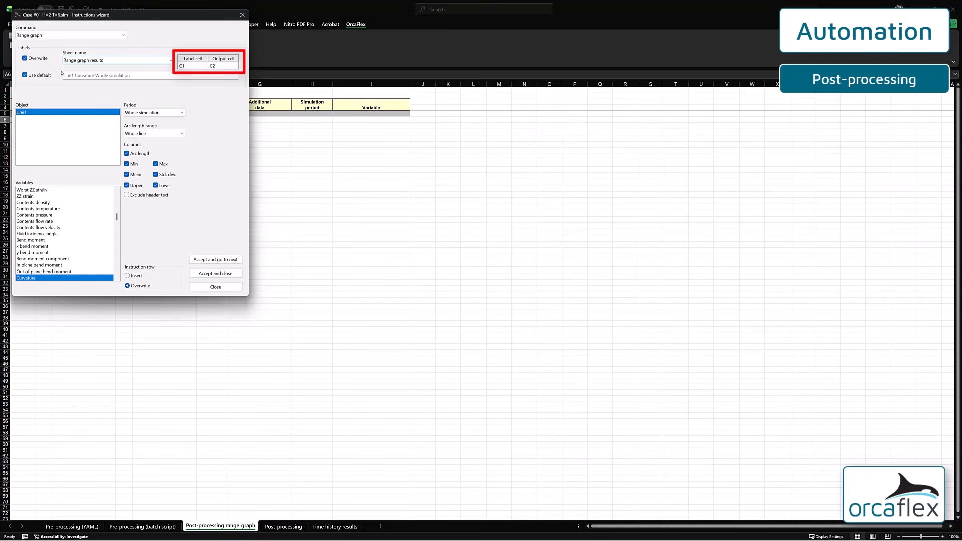
# Set the range graph instruction's label cell to A1 and its output cell to A2.
pyautogui.click(192, 66)
pyautogui.press('capslock')
pyautogui.write('A1')
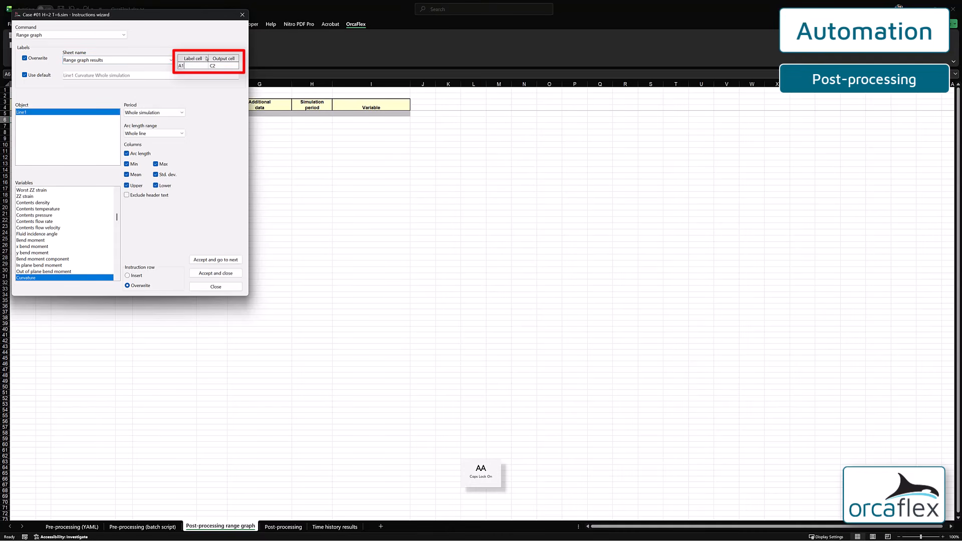
pyautogui.click(220, 67)
pyautogui.write('A')
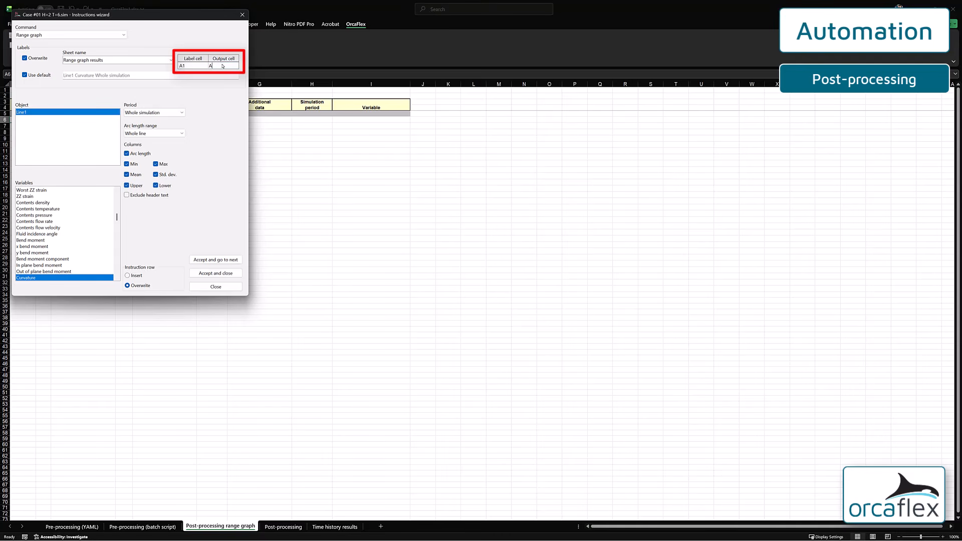
pyautogui.press('Return')
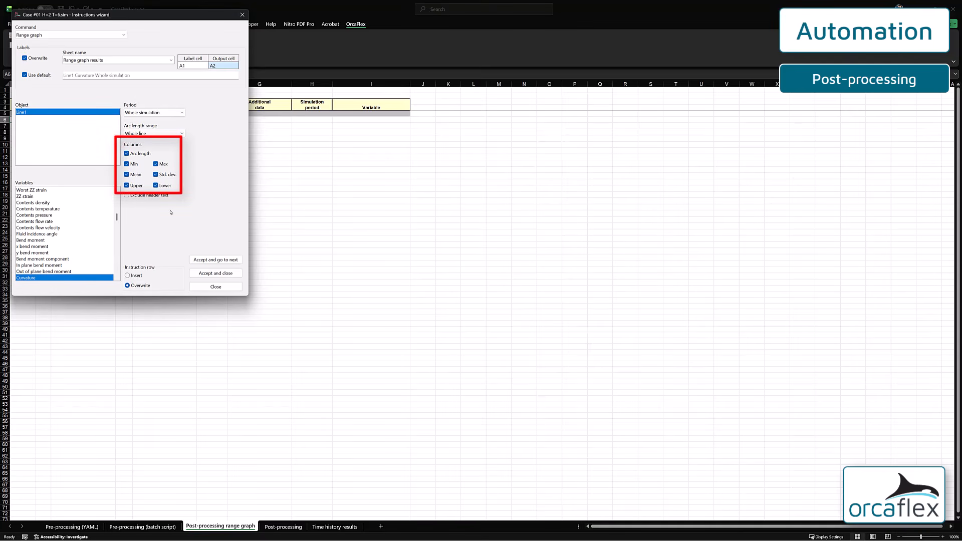
# Limit the Line1 Curvature range graph output to the Arc length, Min and Max columns, and finish the instruction.
pyautogui.click(127, 174)
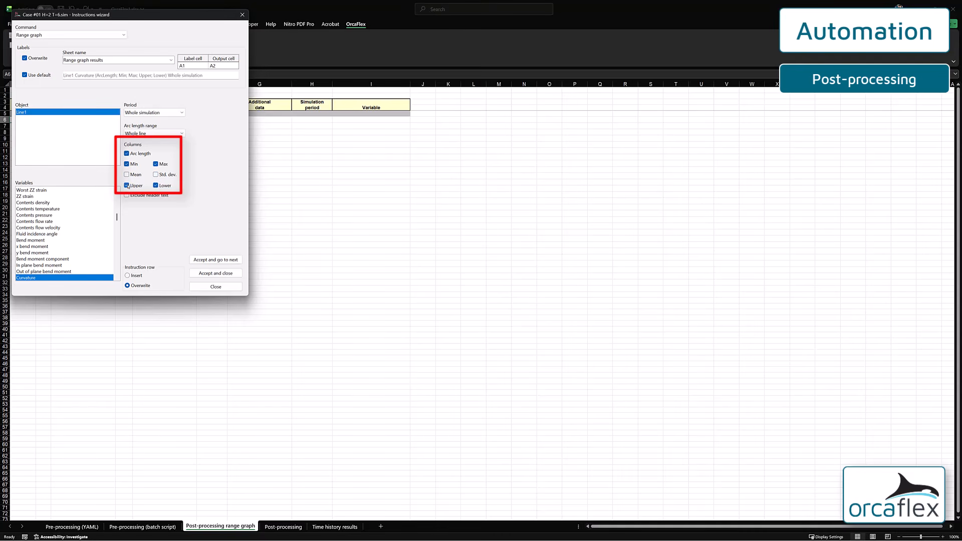
pyautogui.click(126, 186)
pyautogui.click(156, 185)
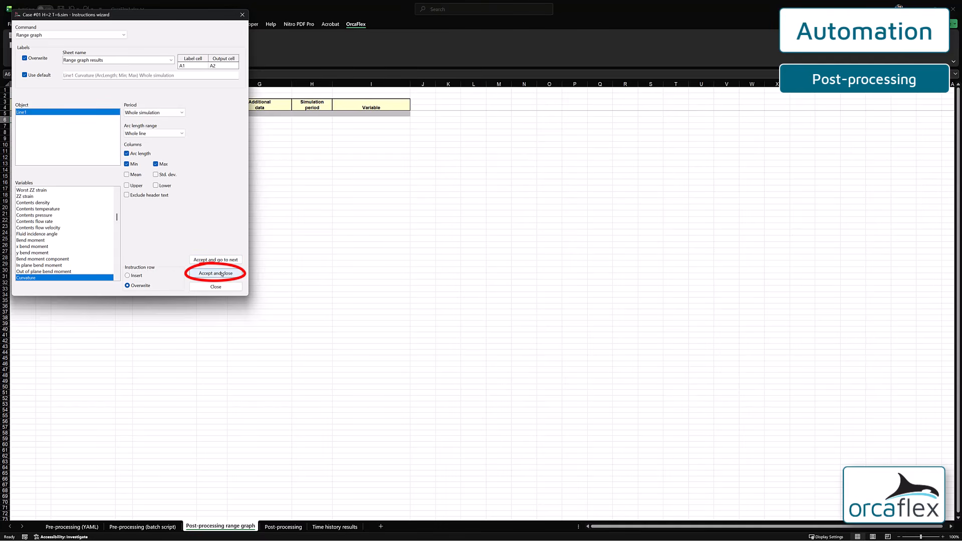
pyautogui.click(221, 274)
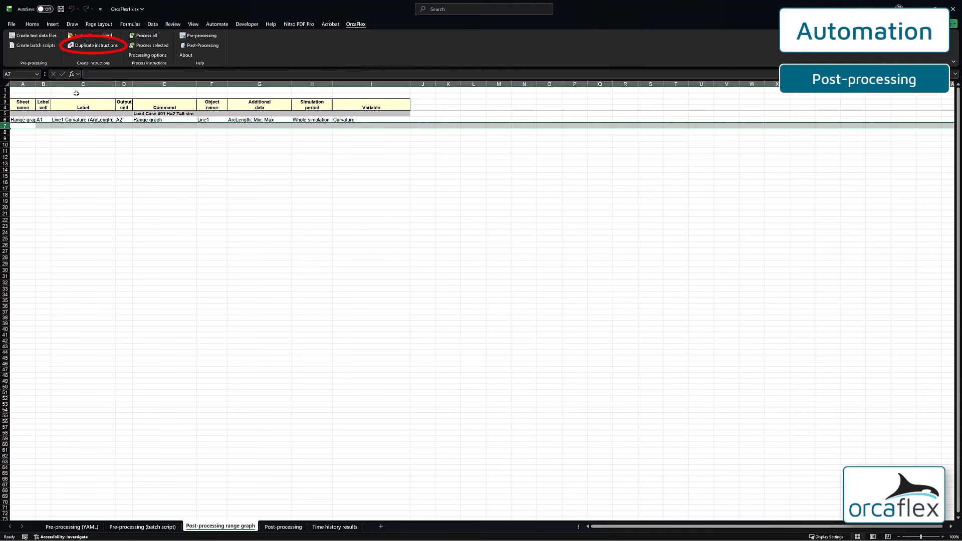
# Duplicate the range graph instruction for all the load case files with a column offset of 3, allowing the rows to be overwritten.
pyautogui.click(97, 46)
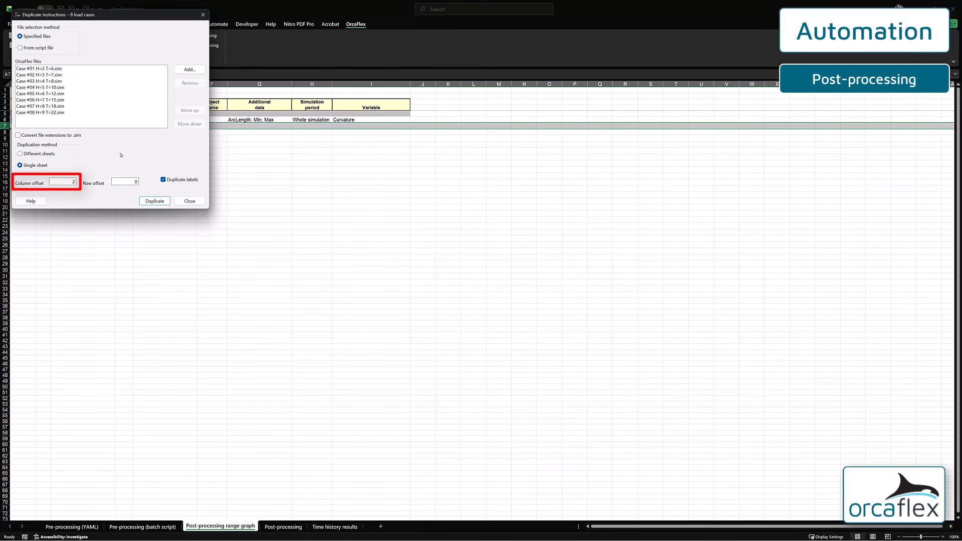
pyautogui.doubleClick(72, 181)
pyautogui.write('3')
pyautogui.press('Return')
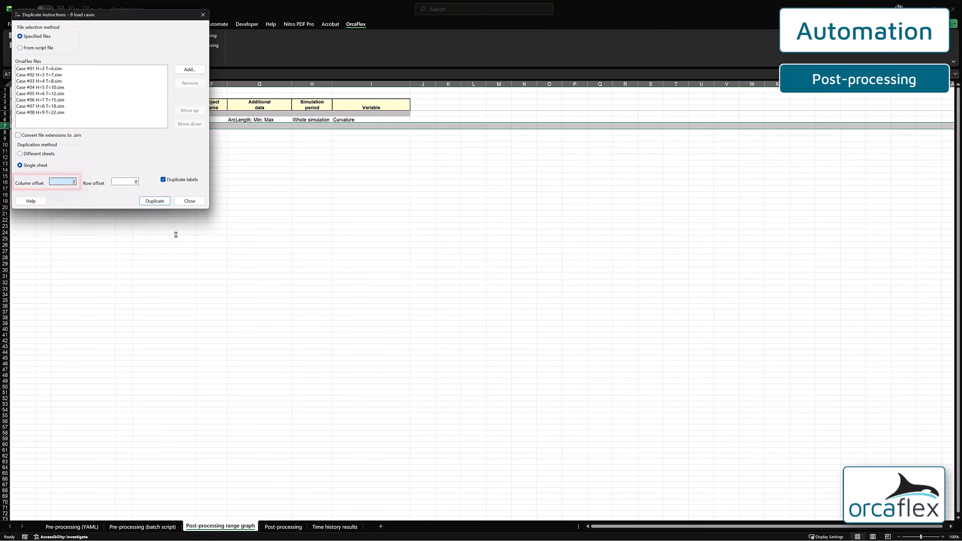
pyautogui.click(158, 201)
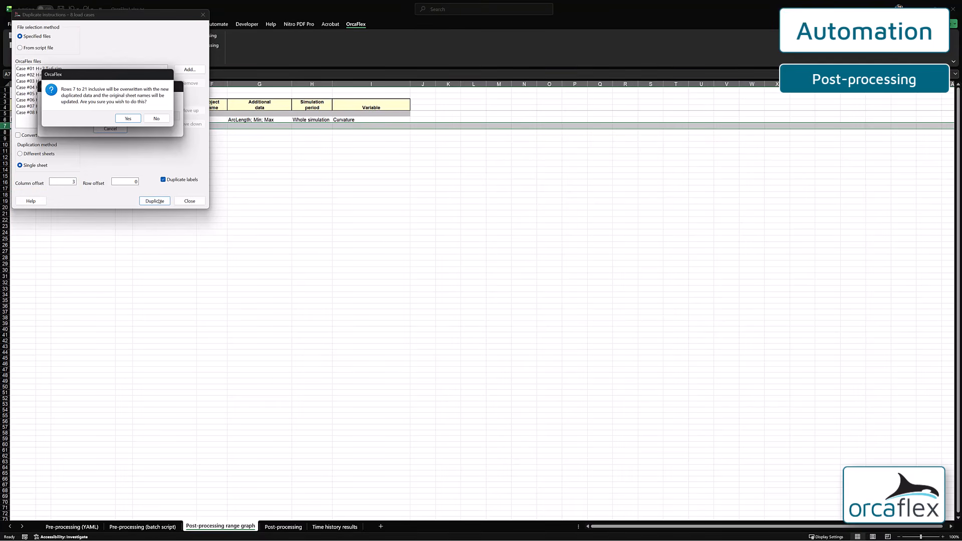
pyautogui.click(128, 118)
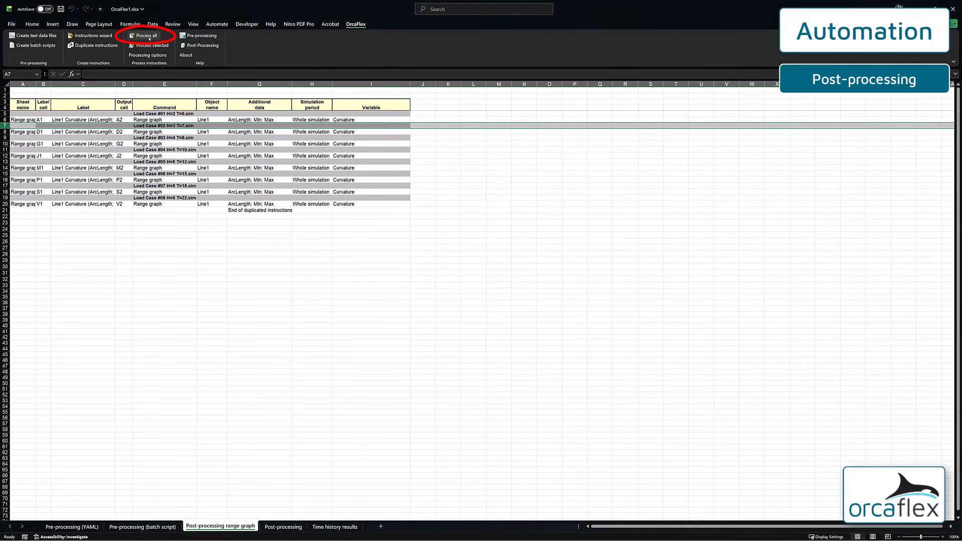
# Process all the range graph instructions and show the Range graph results sheet.
pyautogui.click(148, 37)
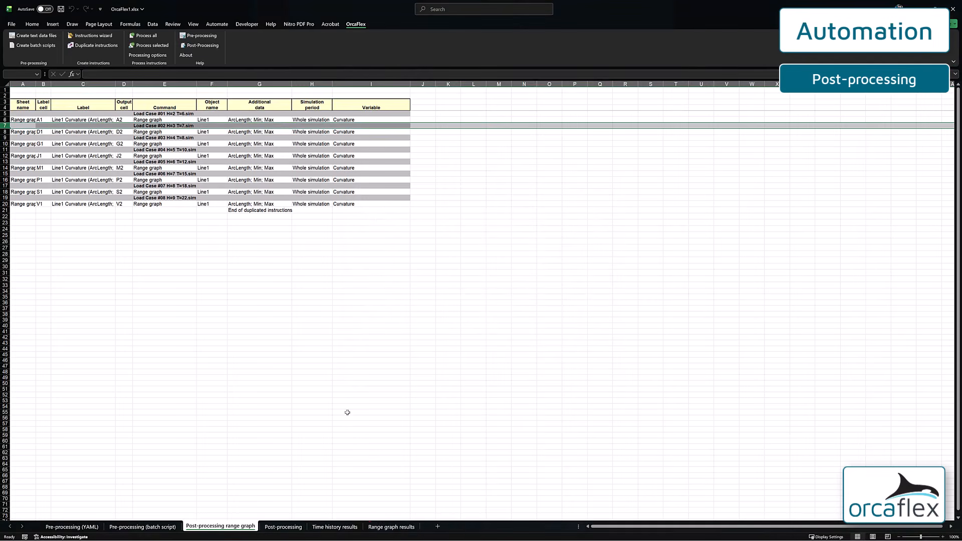
pyautogui.click(391, 527)
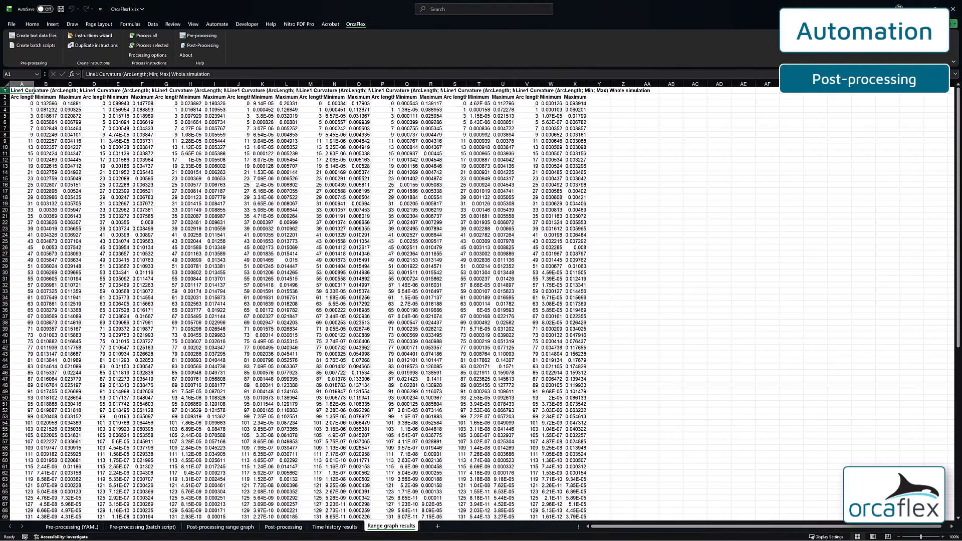
# Fit all column widths on the Range graph results sheet to their contents and clear the whole-sheet selection.
pyautogui.click(6, 85)
pyautogui.doubleClick(33, 84)
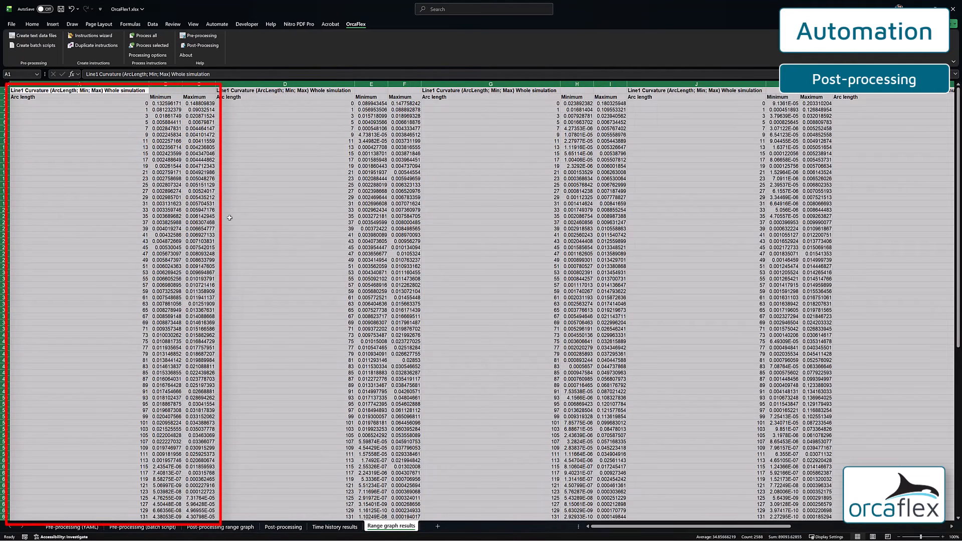
pyautogui.click(258, 221)
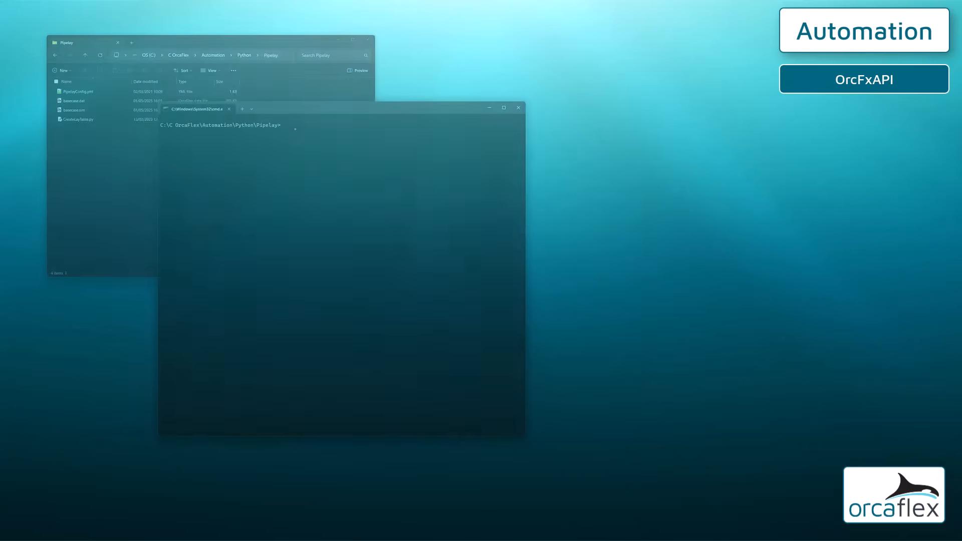
# Switch to the command prompt in the Pipelay folder and run the Python script.
pyautogui.press('Return')
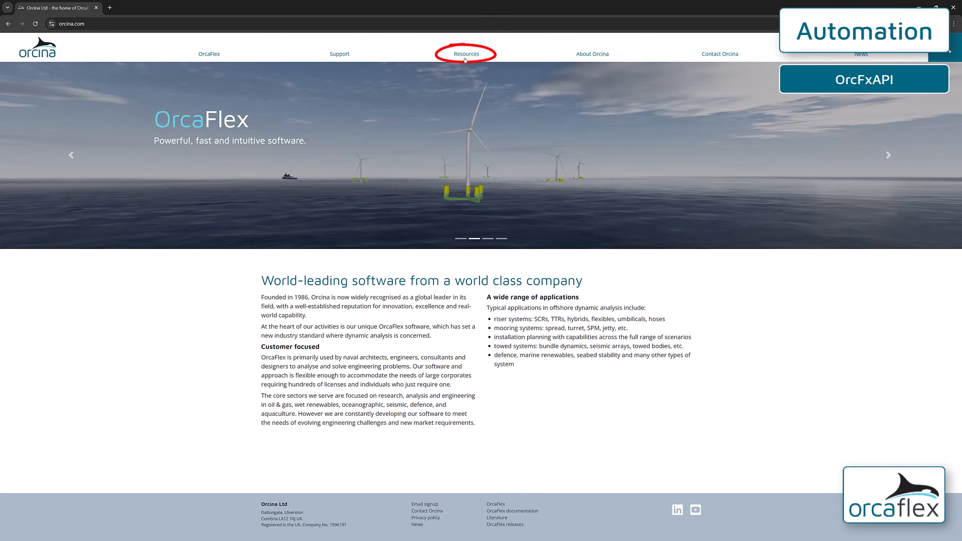
# On the Orcina website, view the OrcaFlex documentation page and the open course listings on the Training page.
pyautogui.click(465, 56)
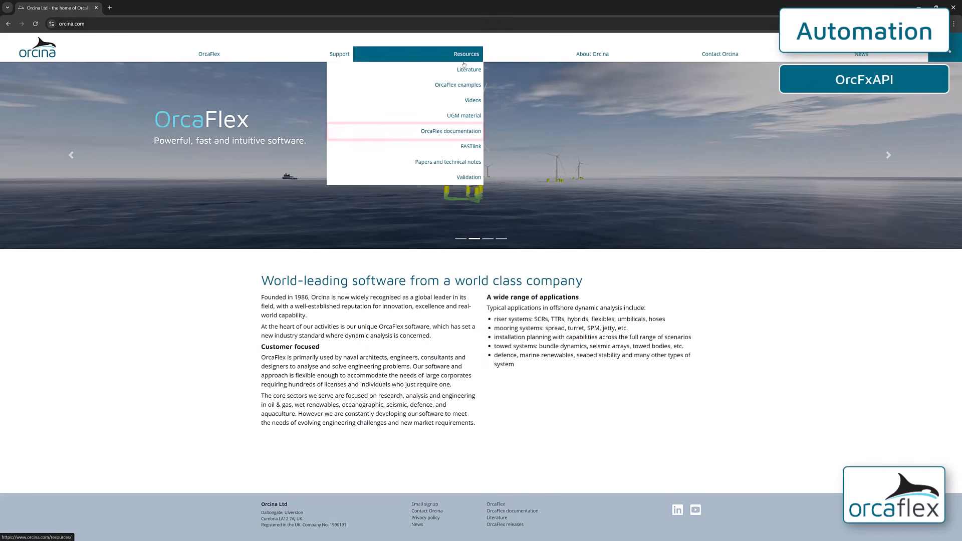
pyautogui.click(461, 131)
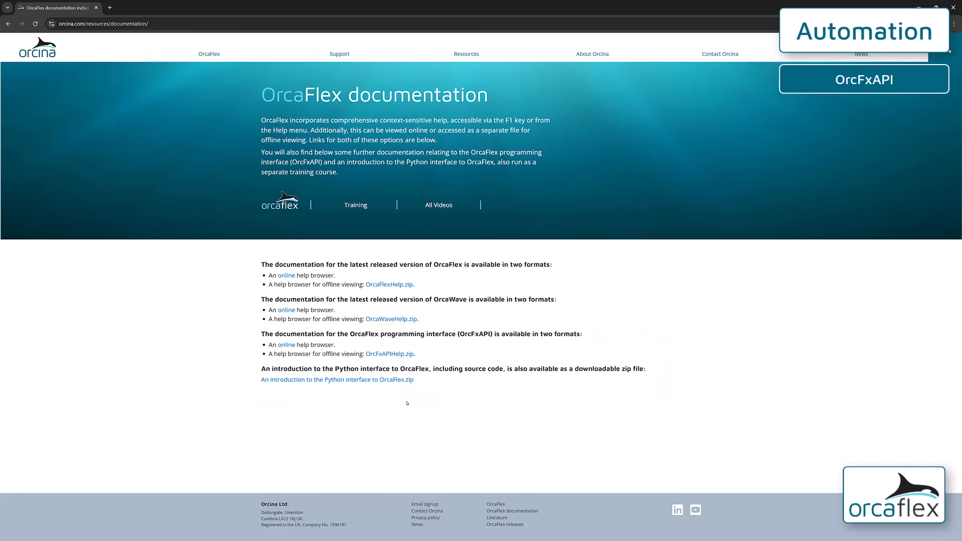
pyautogui.click(340, 54)
pyautogui.click(341, 69)
pyautogui.scroll(-10, 180, 331)
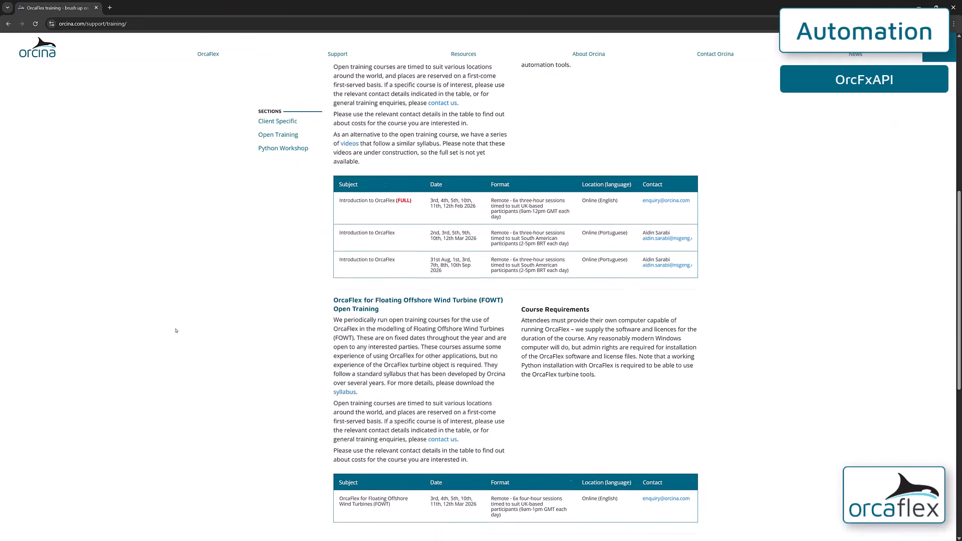